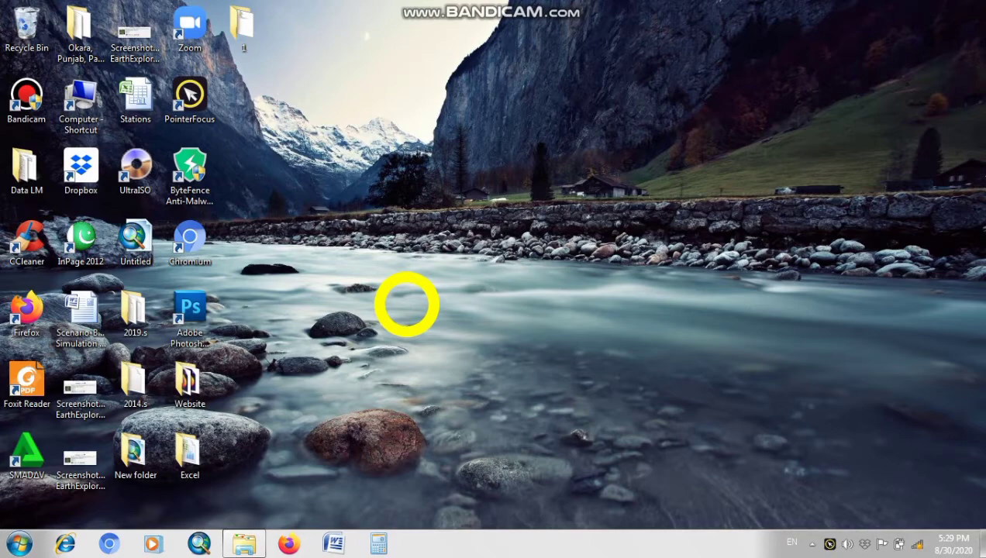
Step: Open Microsoft Office Word 2007 with a blank document
{"action": "left_click", "coordinate": [19, 543]}
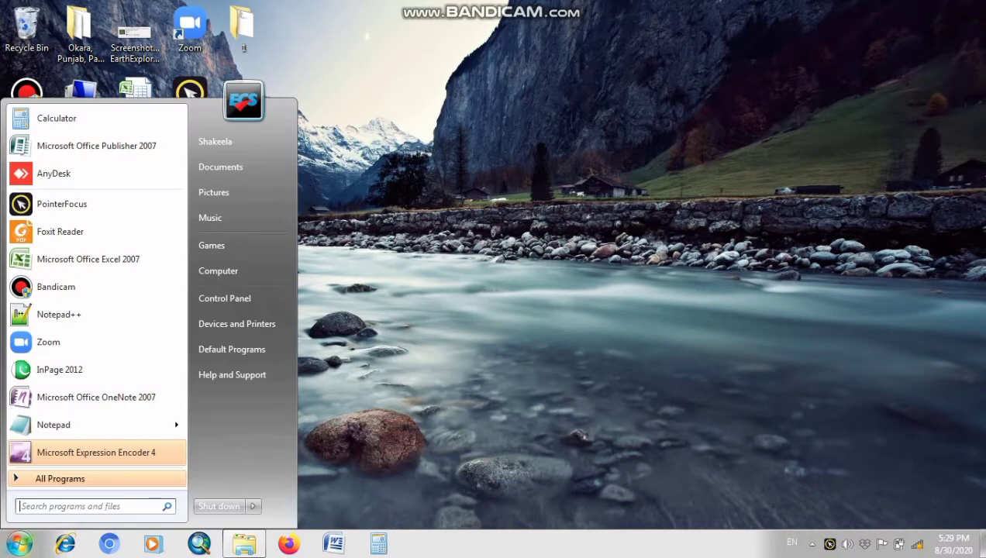
{"action": "left_click", "coordinate": [85, 479]}
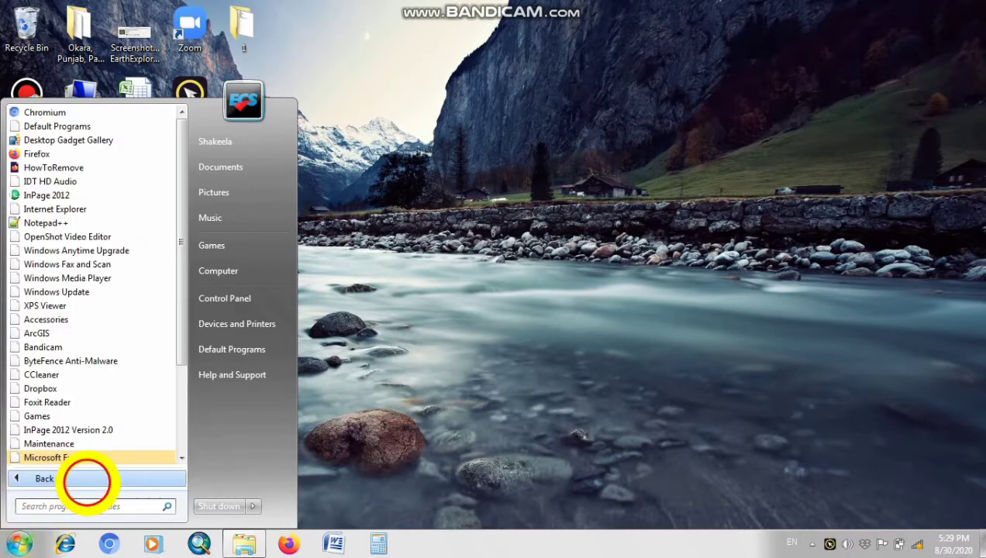
{"action": "scroll", "coordinate": [134, 440], "scroll_direction": "down", "scroll_amount": 3}
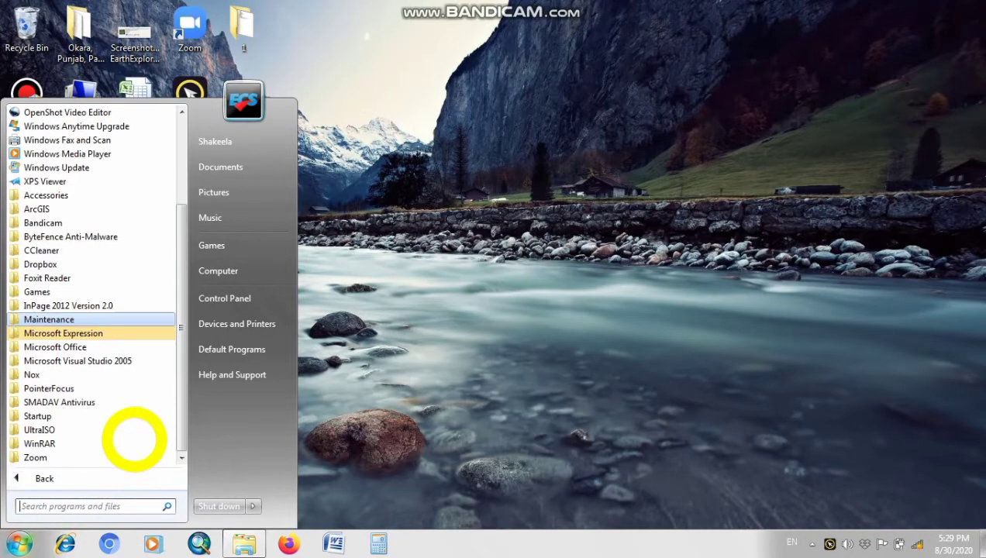
{"action": "left_click", "coordinate": [116, 347]}
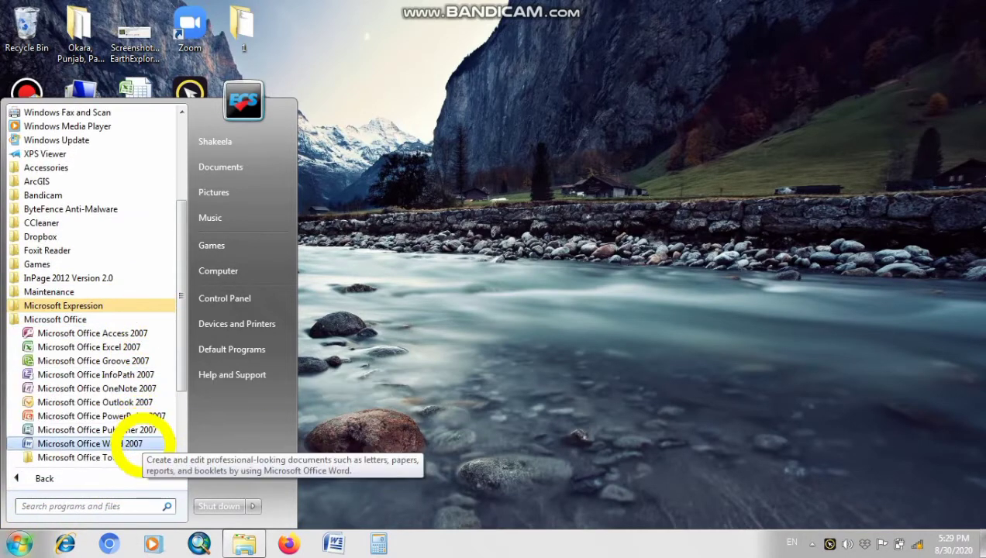
{"action": "left_click", "coordinate": [140, 443]}
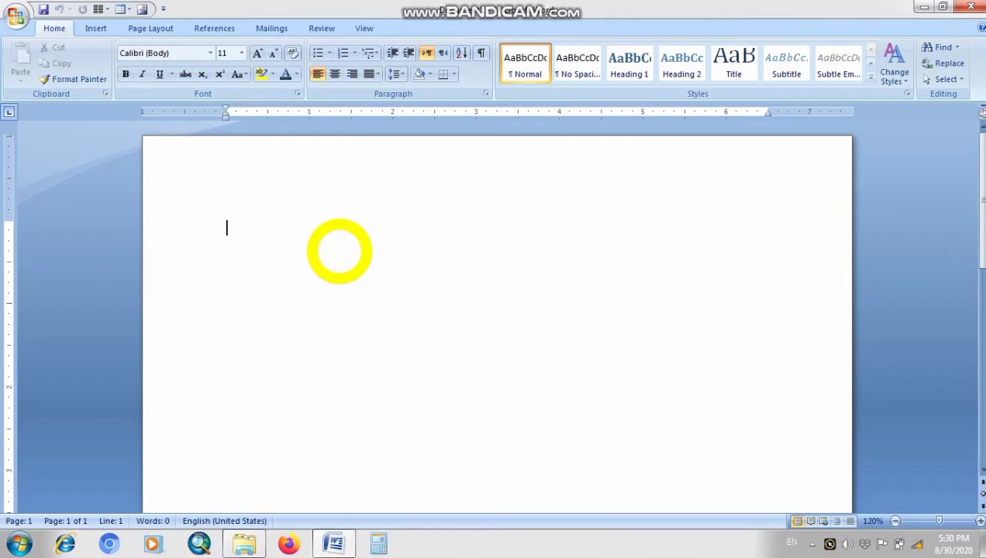
Step: Enter "Header/Footer" on the first line and "Footnote/Endnote" on the second line of the document
{"action": "type", "text": "Heado"}
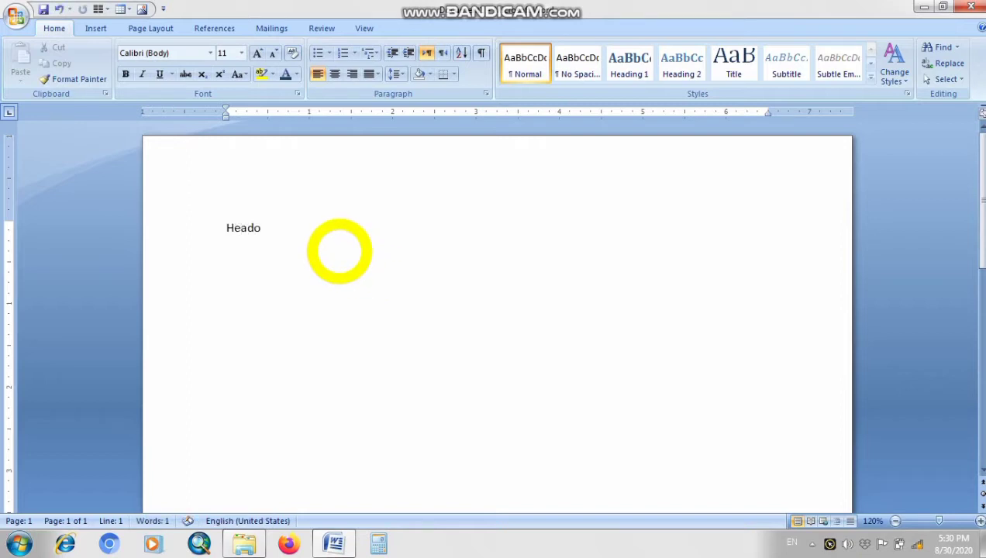
{"action": "key", "text": "BackSpace"}
{"action": "type", "text": "er/Footer"}
{"action": "key", "text": "Return"}
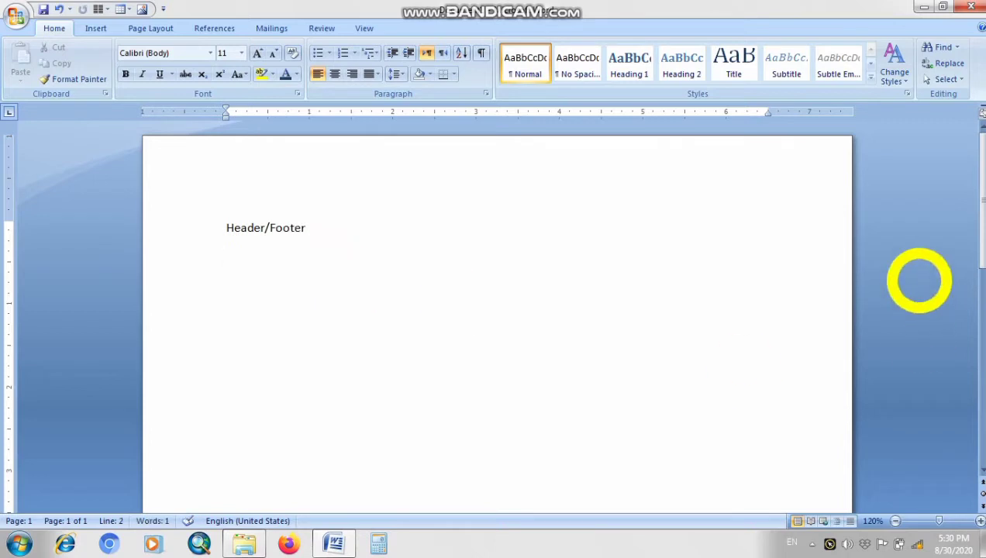
{"action": "type", "text": "Footnote"}
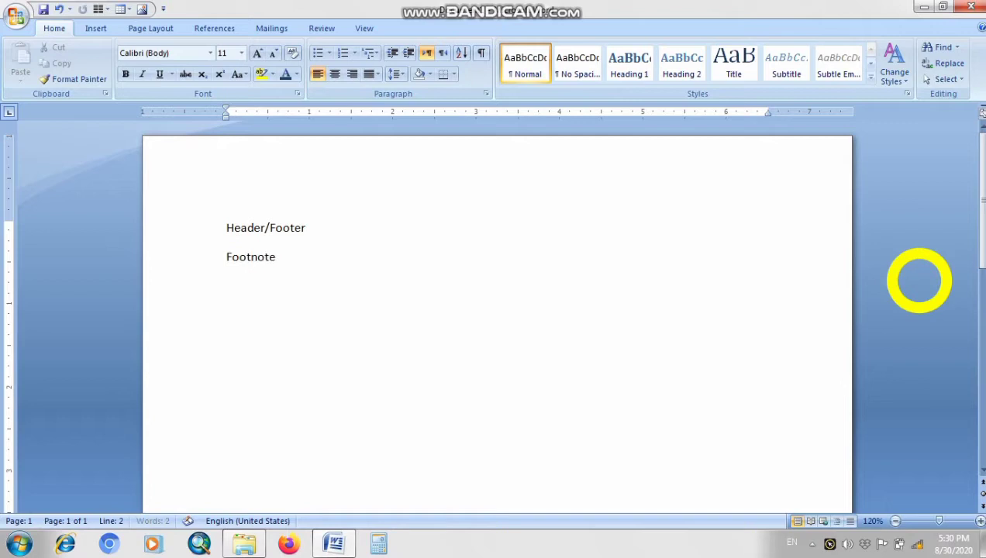
{"action": "type", "text": "/Endnote"}
Step: Format both lines of the document as 18 pt, bold, underlined text
{"action": "key", "text": "ctrl+a"}
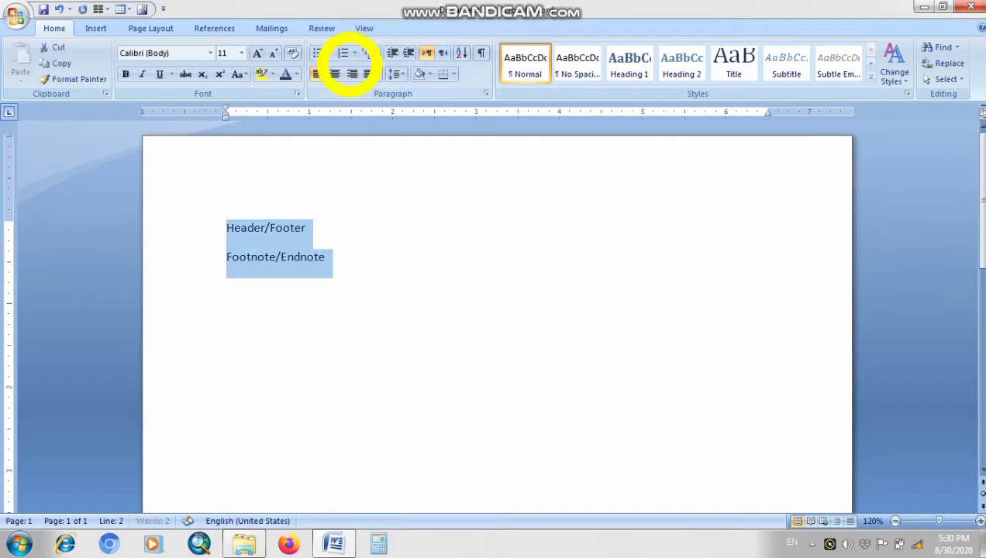
{"action": "left_click", "coordinate": [257, 52]}
{"action": "left_click", "coordinate": [257, 53]}
{"action": "left_click", "coordinate": [257, 53]}
{"action": "left_click", "coordinate": [258, 52]}
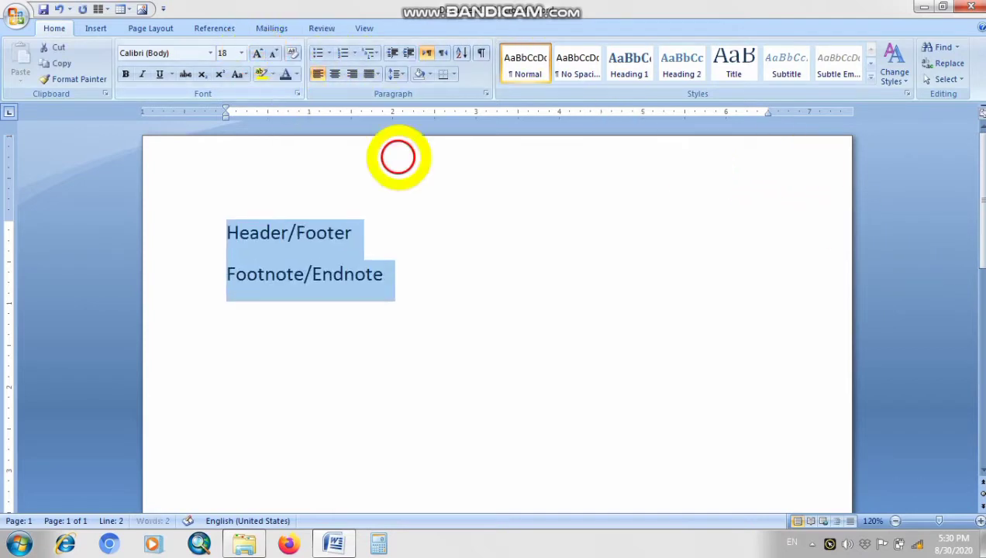
{"action": "key", "text": "ctrl+b"}
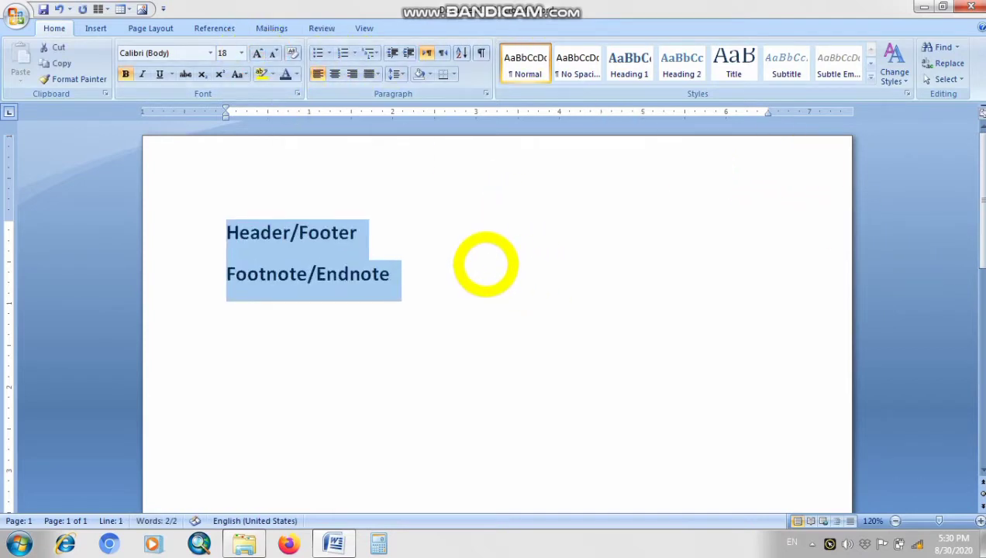
{"action": "key", "text": "ctrl+u"}
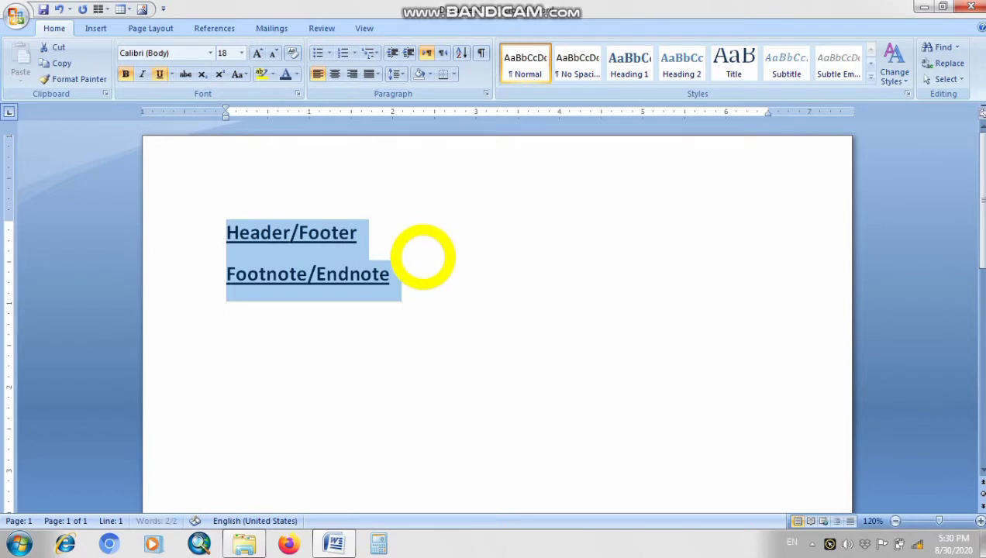
{"action": "left_click", "coordinate": [579, 326]}
{"action": "scroll", "coordinate": [580, 326], "scroll_direction": "down", "scroll_amount": 1}
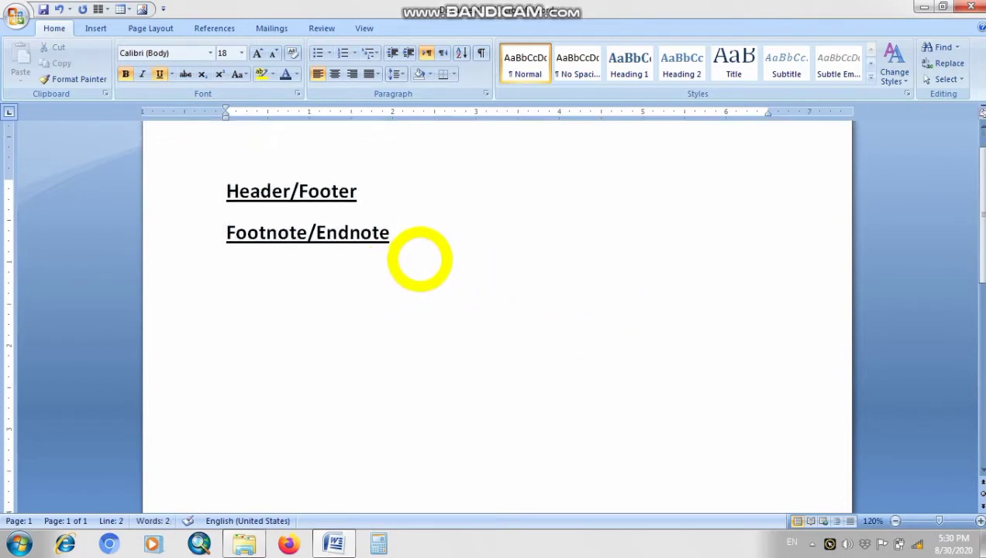
{"action": "scroll", "coordinate": [318, 267], "scroll_direction": "up", "scroll_amount": 1}
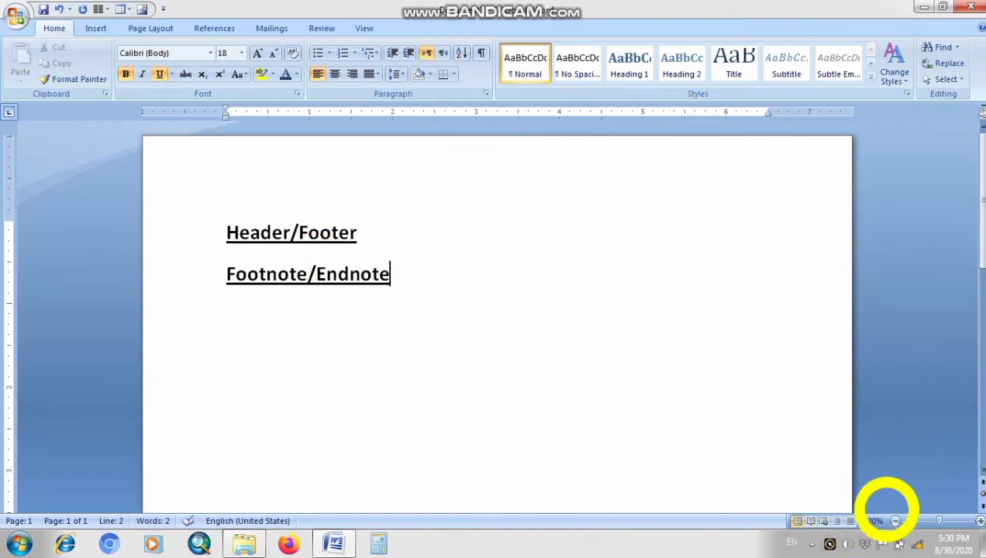
Step: Insert a new line reading "Book" above the Header/Footer line
{"action": "left_click", "coordinate": [895, 521]}
{"action": "left_click", "coordinate": [895, 521]}
{"action": "left_click", "coordinate": [895, 521]}
{"action": "left_click", "coordinate": [895, 521]}
{"action": "left_click", "coordinate": [895, 521]}
{"action": "left_click", "coordinate": [895, 521]}
{"action": "left_click", "coordinate": [895, 521]}
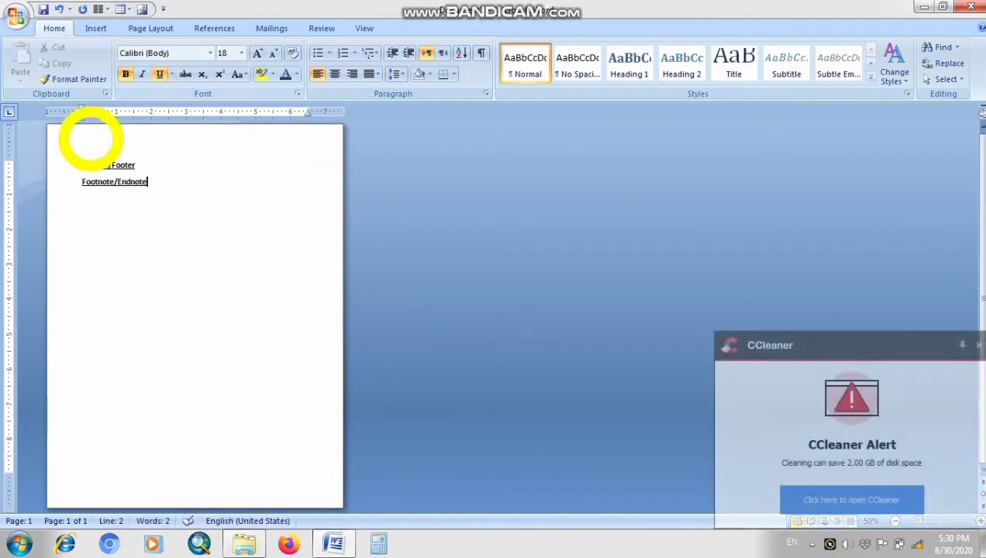
{"action": "left_click", "coordinate": [972, 346]}
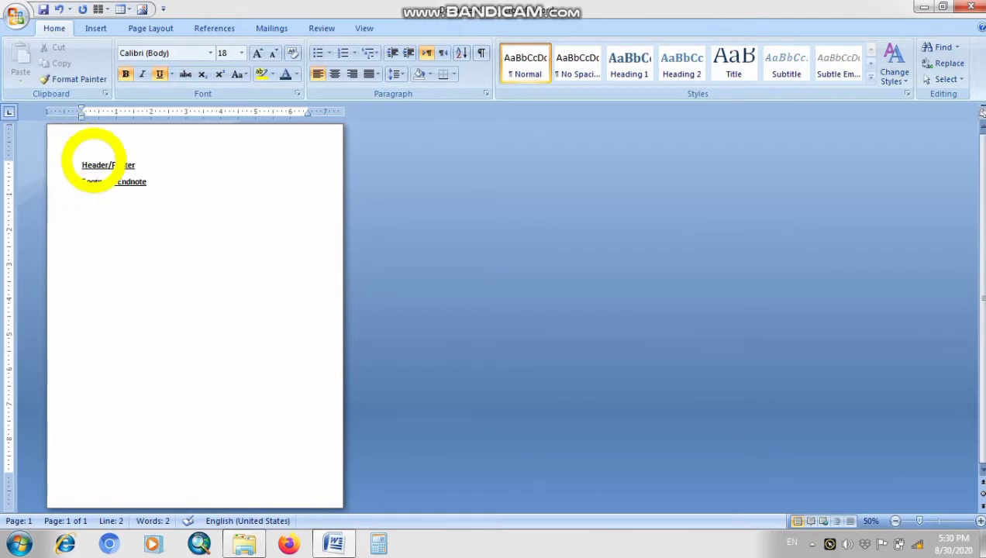
{"action": "left_click_drag", "start_coordinate": [82, 167], "coordinate": [222, 401]}
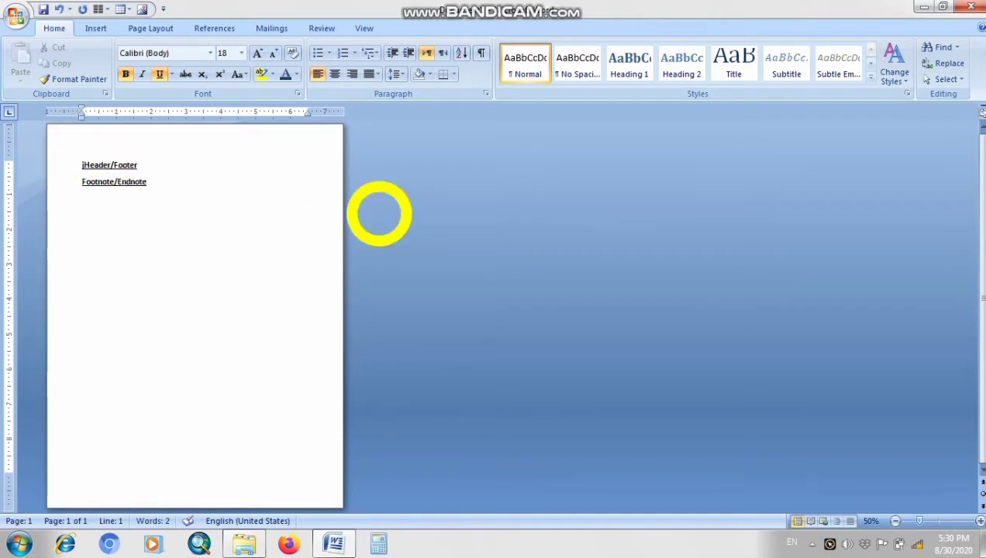
{"action": "type", "text": "book"}
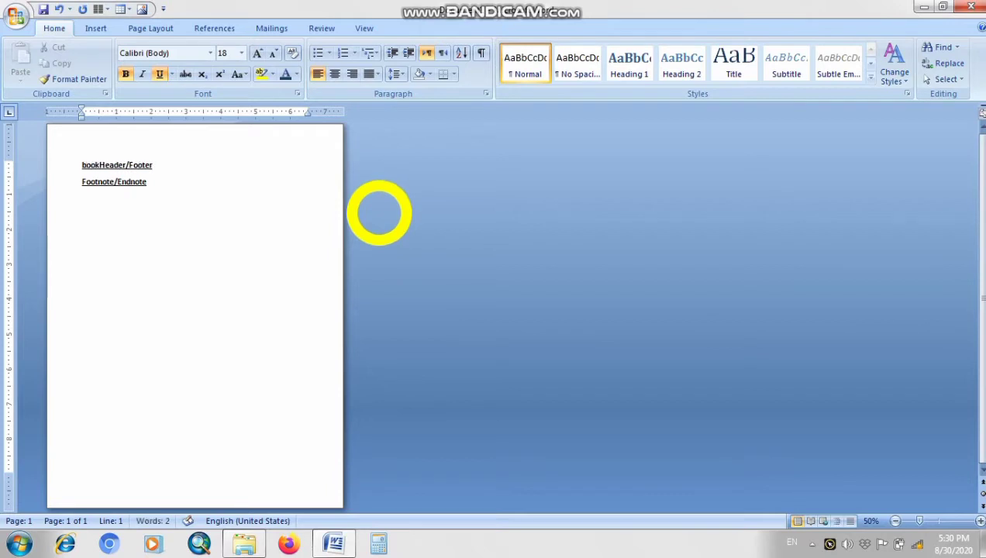
{"action": "key", "text": "Return"}
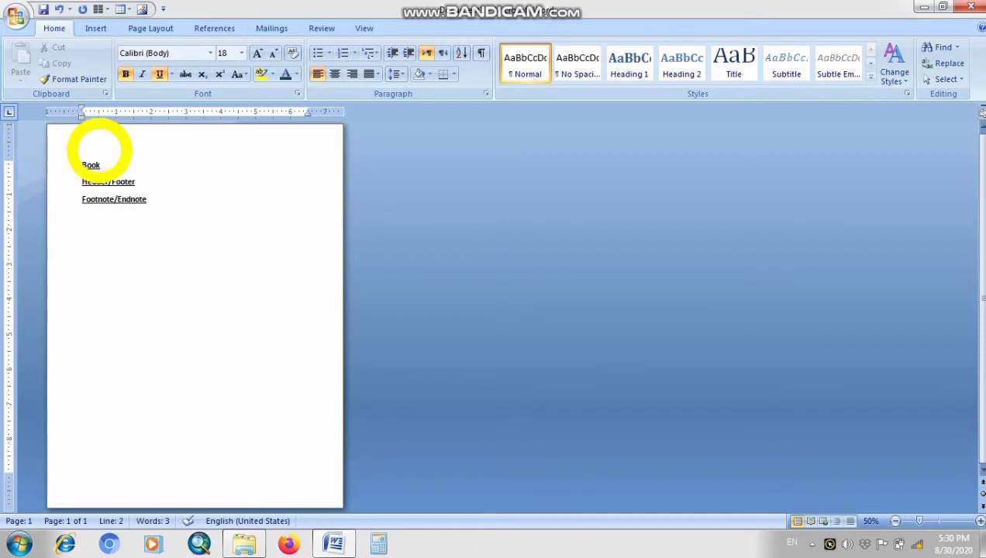
Step: Reduce the page's top margin slightly so the body text starts higher on the page
{"action": "left_click", "coordinate": [980, 521]}
{"action": "left_click", "coordinate": [980, 521]}
{"action": "left_click", "coordinate": [980, 521]}
{"action": "left_click", "coordinate": [980, 521]}
{"action": "left_click", "coordinate": [981, 521]}
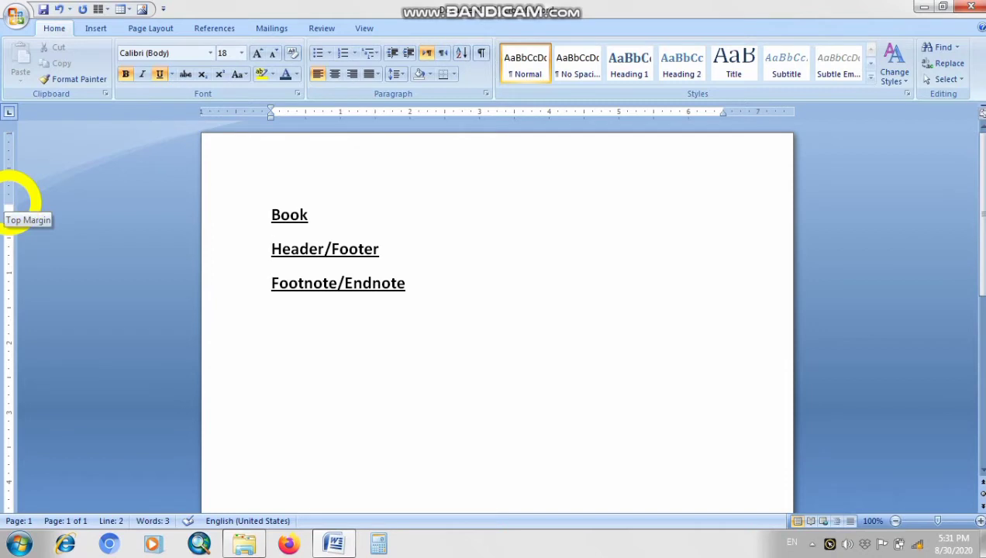
{"action": "mouse_move", "coordinate": [11, 200]}
{"action": "left_mouse_down"}
{"action": "mouse_move", "coordinate": [13, 173]}
{"action": "mouse_move", "coordinate": [8, 193]}
{"action": "left_mouse_up"}
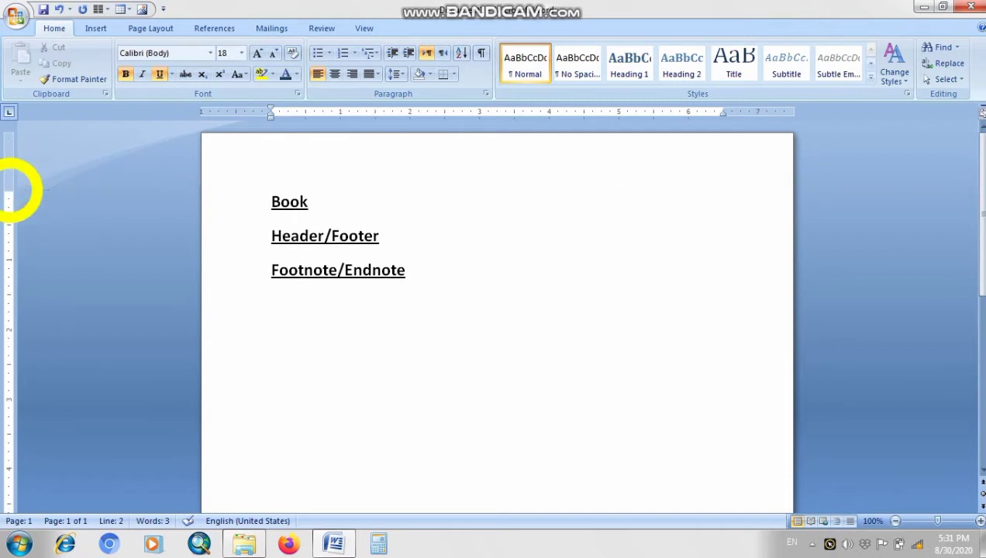
Step: Delete the "Book" line above the Header/Footer line
{"action": "left_click_drag", "start_coordinate": [299, 204], "coordinate": [223, 213]}
{"action": "left_click", "coordinate": [341, 206]}
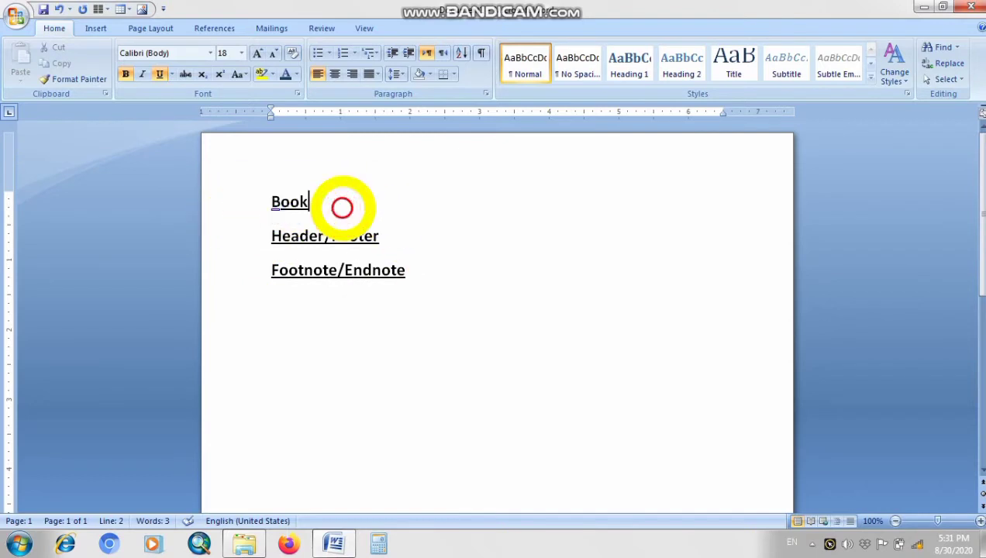
{"action": "left_click", "coordinate": [222, 211]}
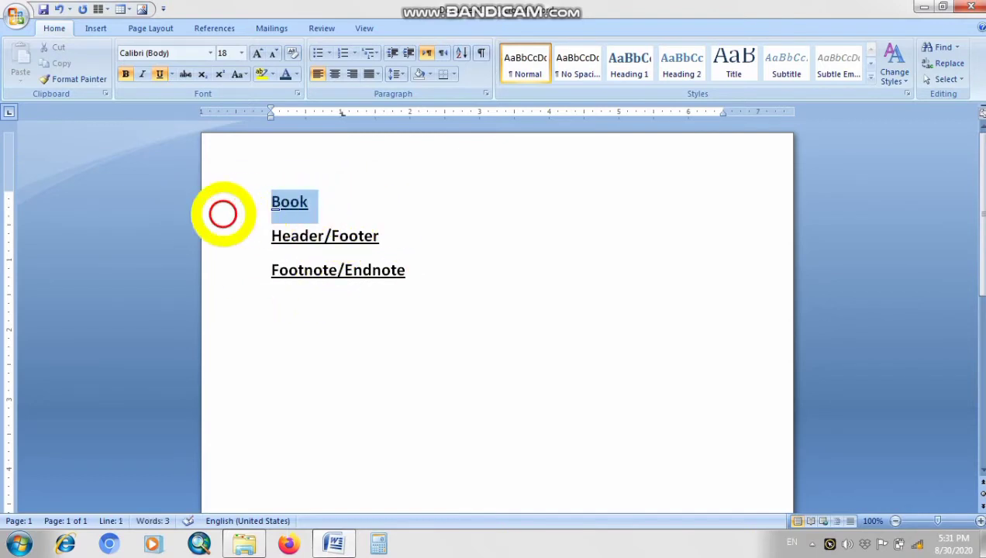
{"action": "key", "text": "Delete"}
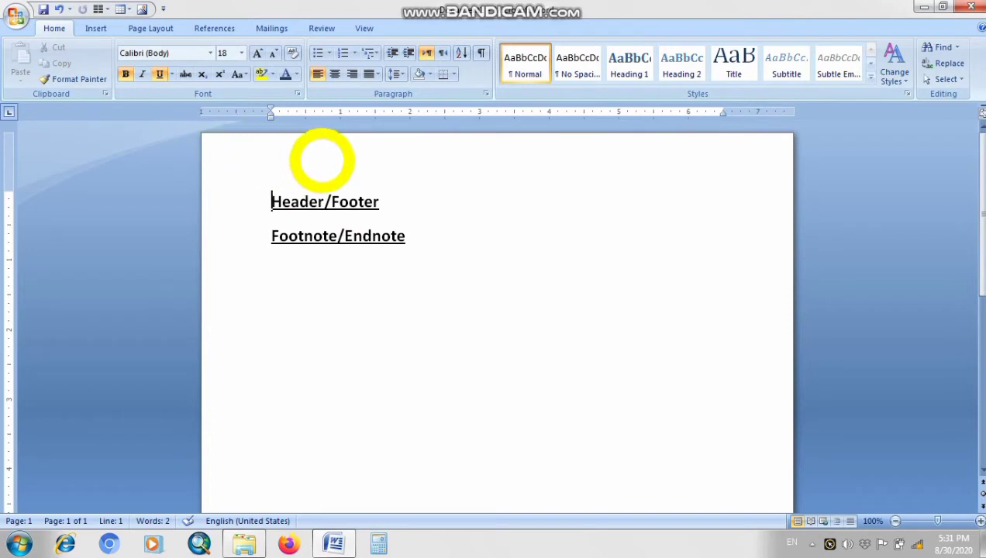
Step: Add "Computer Parts" as the page header, format it as 16 pt bold, and return to the document body
{"action": "double_click", "coordinate": [322, 160]}
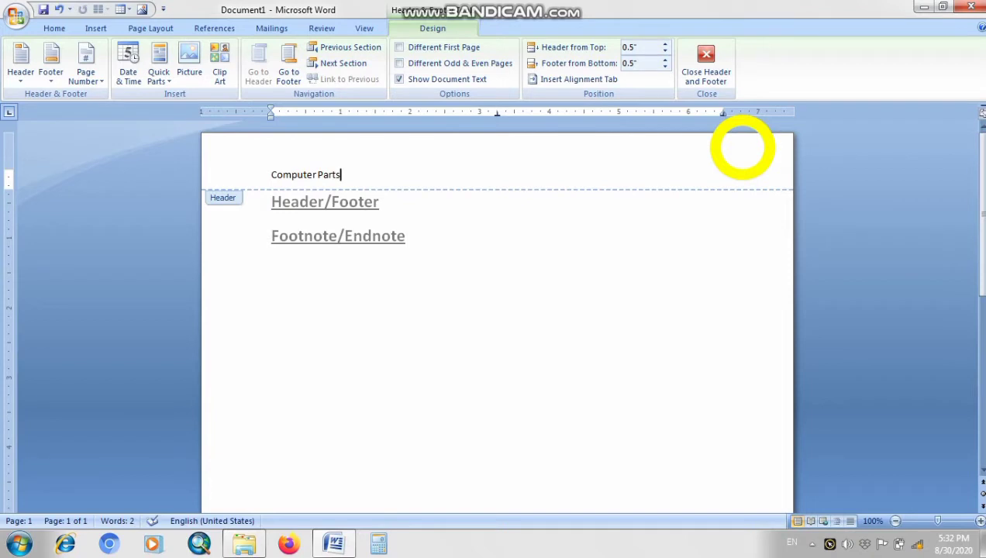
{"action": "left_click_drag", "start_coordinate": [376, 165], "coordinate": [87, 25]}
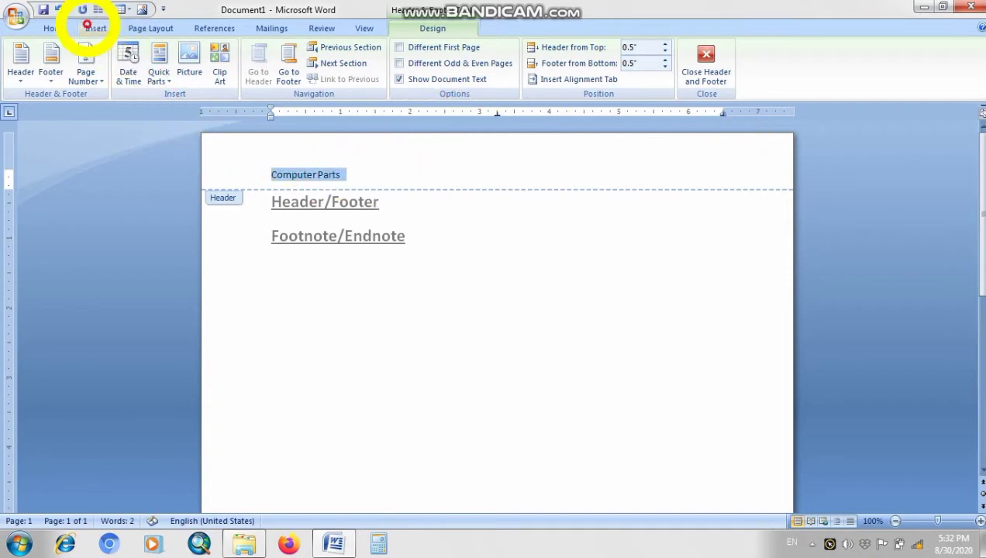
{"action": "left_click", "coordinate": [53, 27]}
{"action": "left_click", "coordinate": [257, 53]}
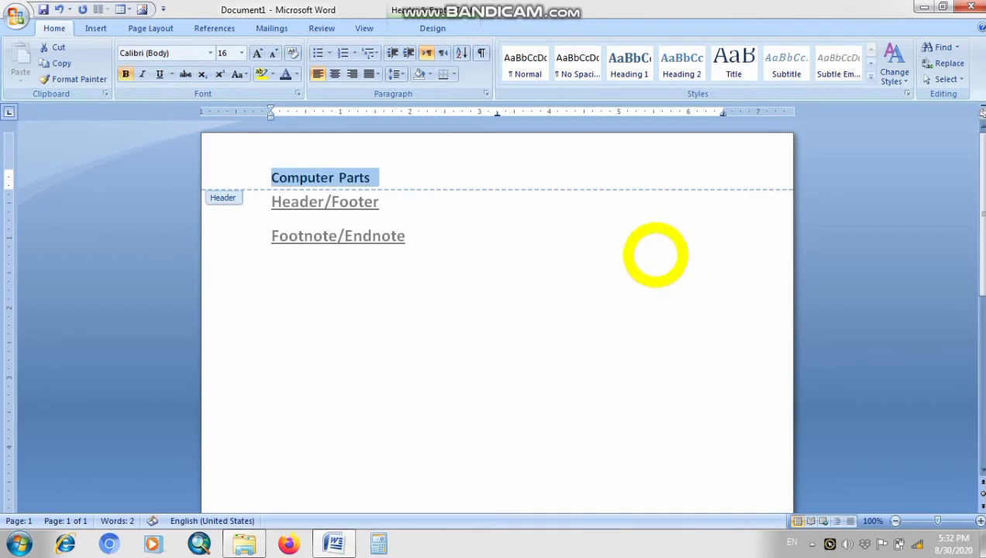
{"action": "key", "text": "ctrl+b"}
{"action": "left_click", "coordinate": [981, 521]}
{"action": "left_click", "coordinate": [981, 521]}
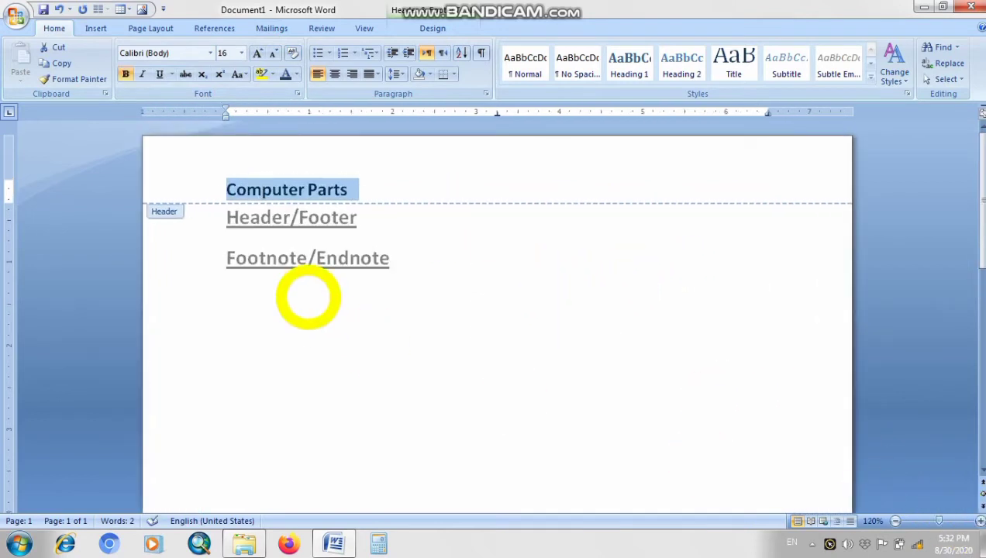
{"action": "double_click", "coordinate": [486, 449]}
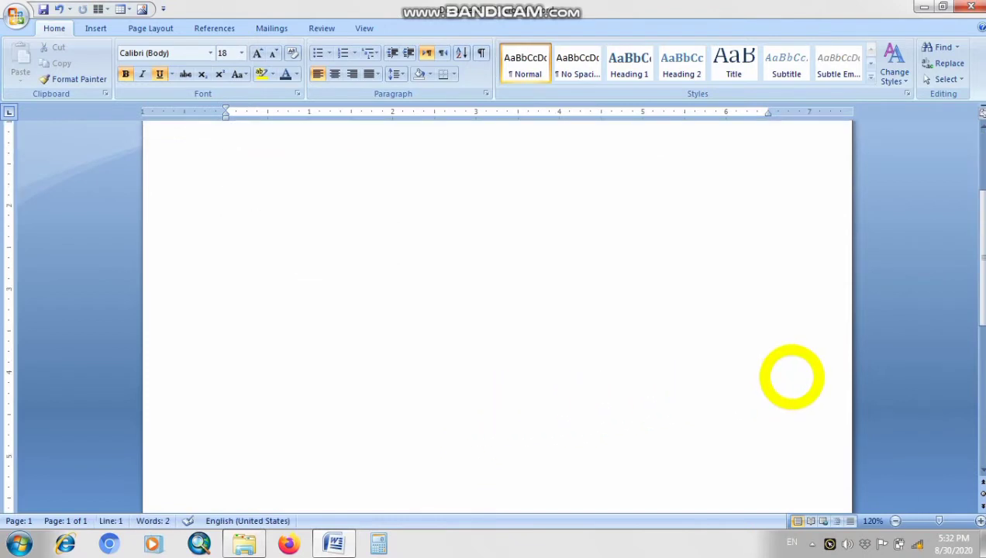
Step: Extend the document onto a second page below the Footnote/Endnote line and compare the header on both pages
{"action": "left_click", "coordinate": [420, 349]}
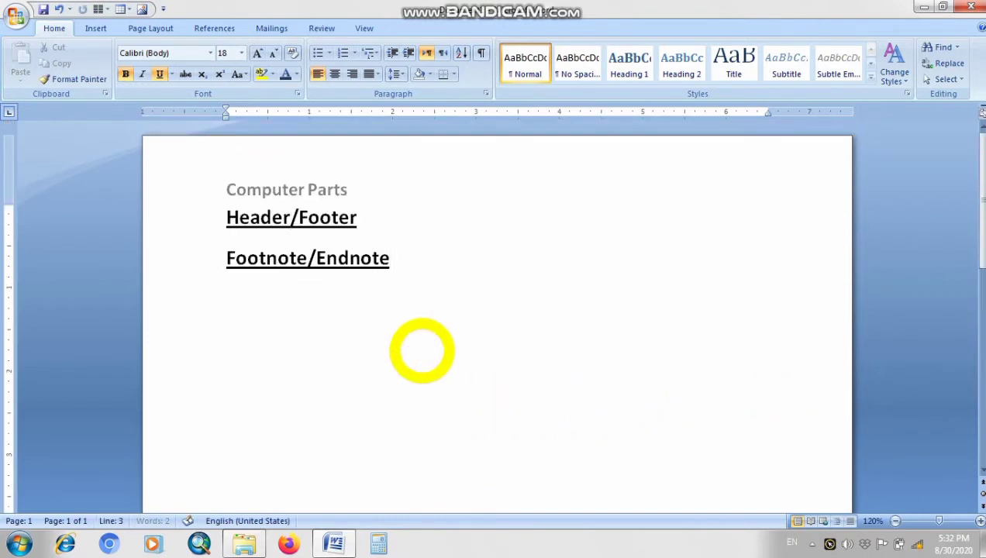
{"action": "key", "text": "ctrl+Return"}
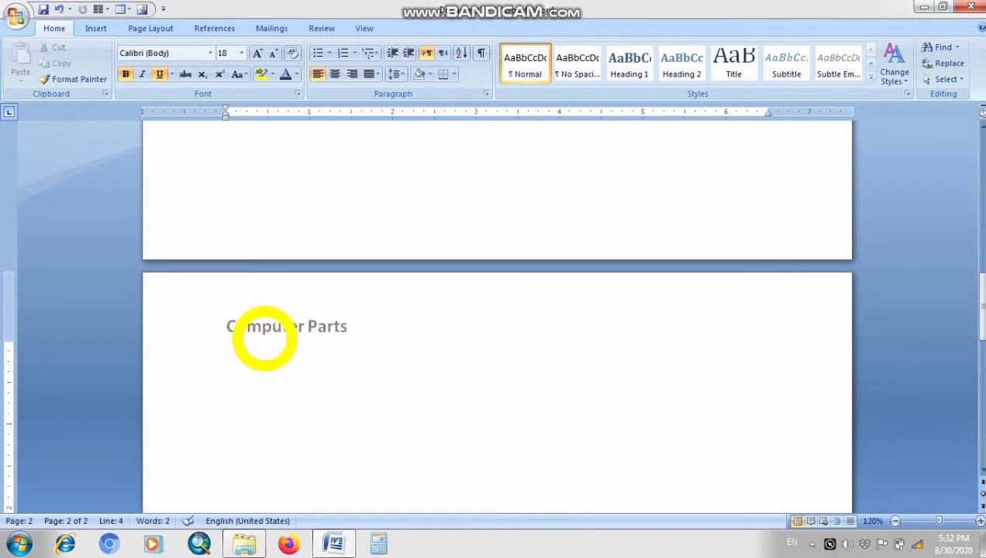
{"action": "scroll", "coordinate": [384, 341], "scroll_direction": "up", "scroll_amount": 3}
{"action": "scroll", "coordinate": [365, 287], "scroll_direction": "up", "scroll_amount": 9}
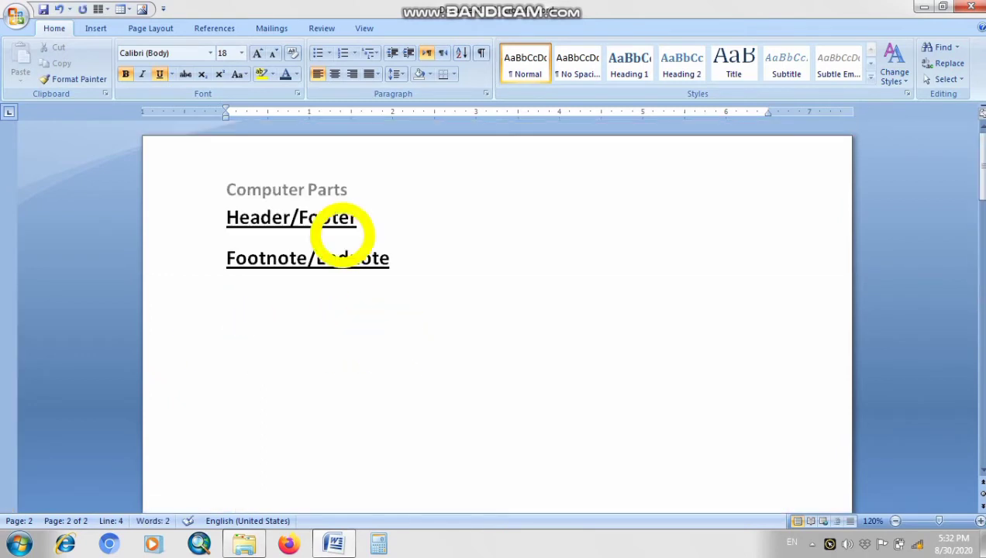
{"action": "scroll", "coordinate": [396, 372], "scroll_direction": "down", "scroll_amount": 15}
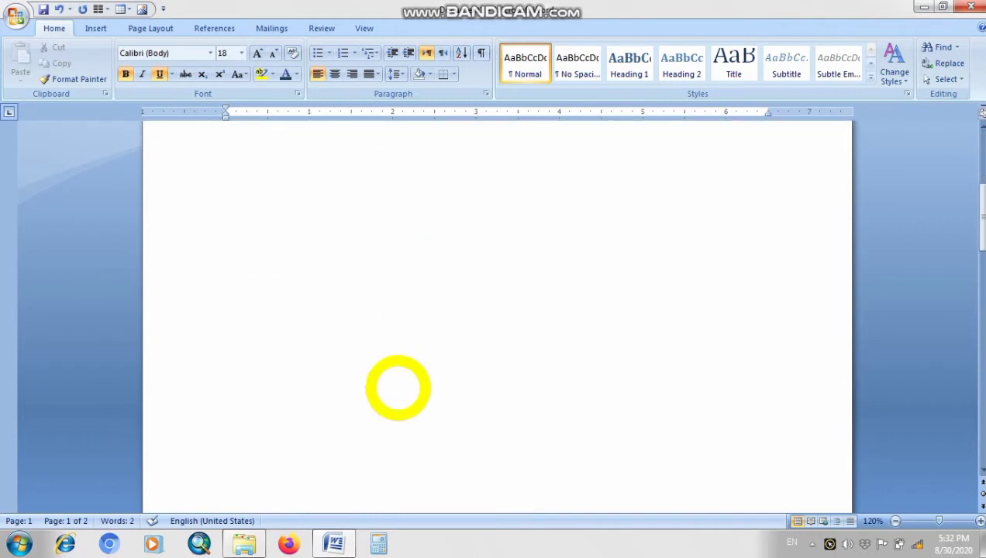
{"action": "left_click", "coordinate": [397, 388]}
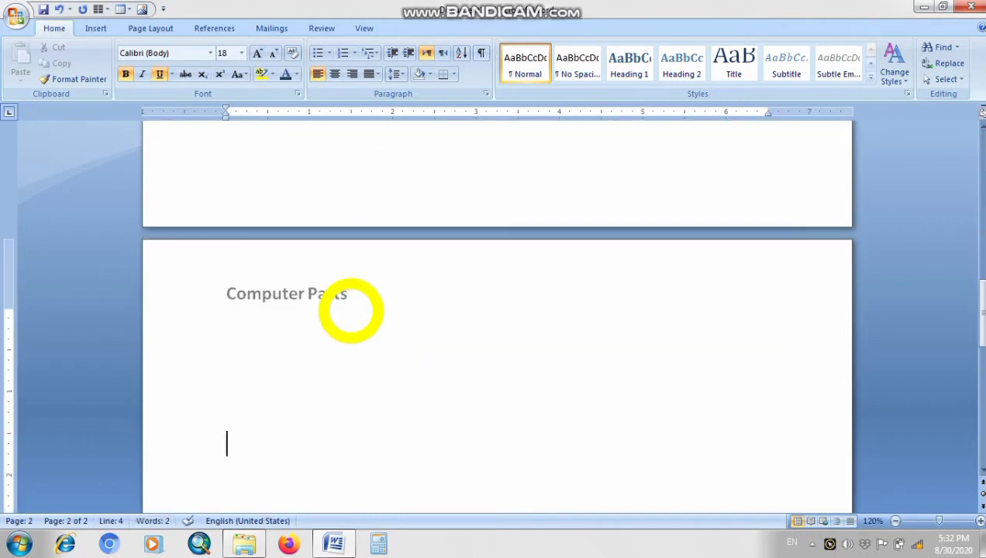
{"action": "scroll", "coordinate": [350, 316], "scroll_direction": "up", "scroll_amount": 3}
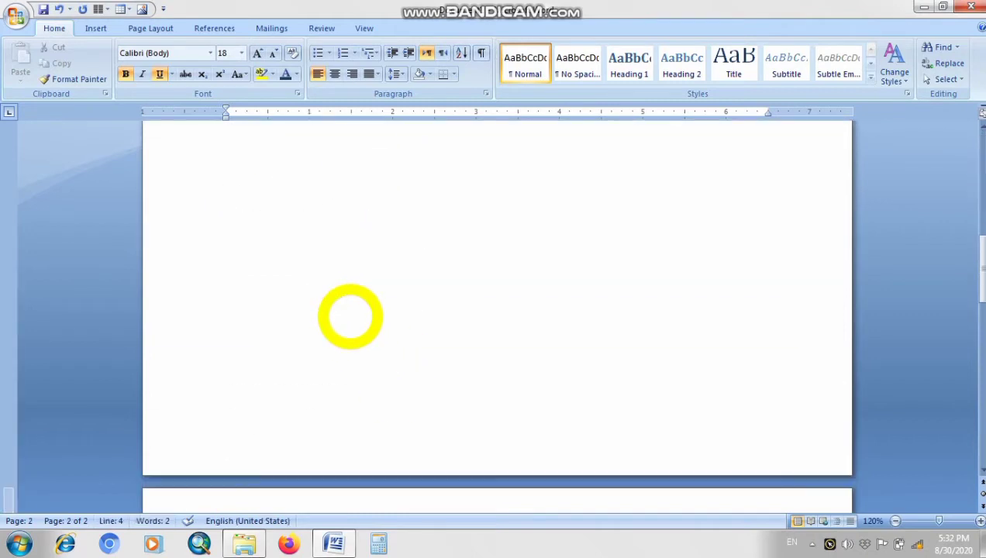
Step: Reopen the page header for editing and center the "Computer Parts" text
{"action": "scroll", "coordinate": [351, 317], "scroll_direction": "up", "scroll_amount": 8}
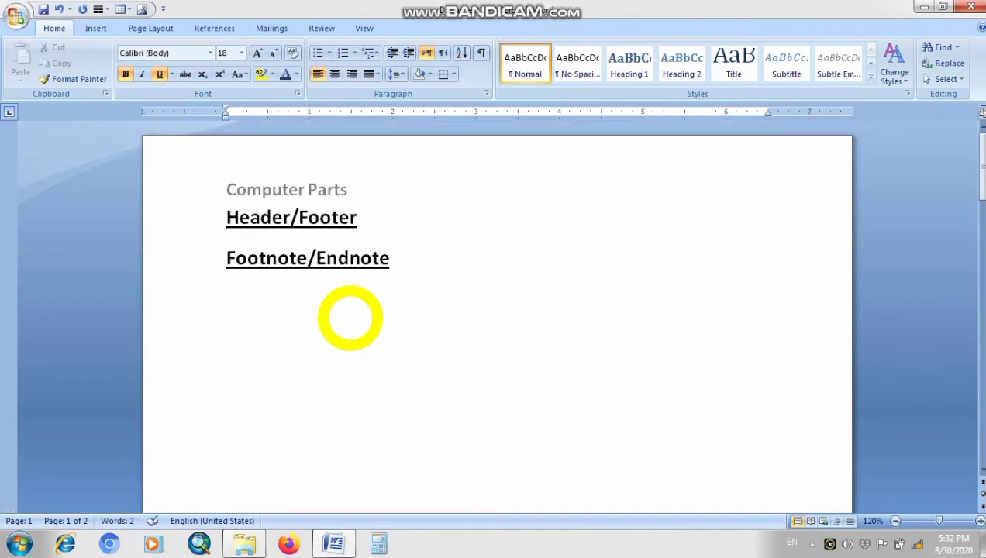
{"action": "double_click", "coordinate": [324, 182]}
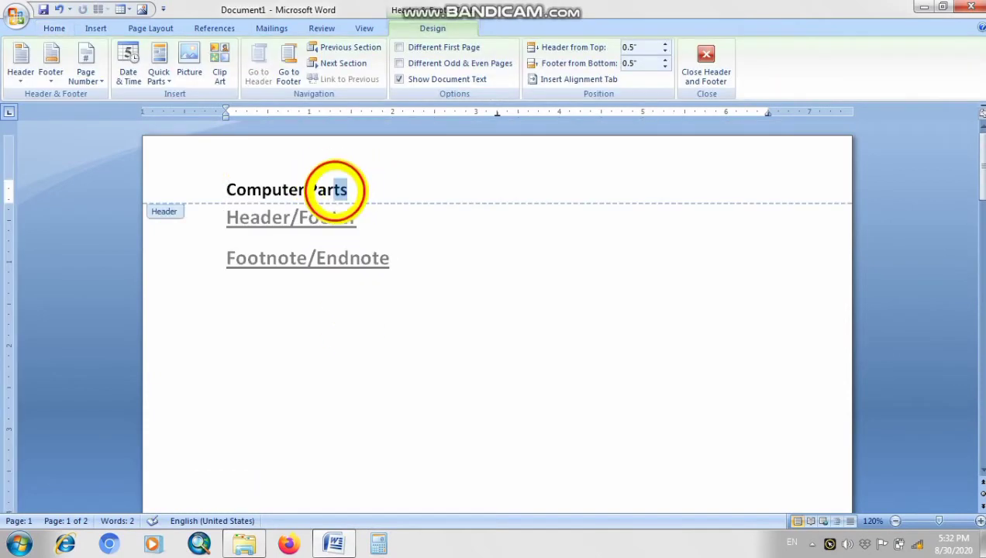
{"action": "left_click_drag", "start_coordinate": [330, 187], "coordinate": [198, 176]}
{"action": "left_click", "coordinate": [59, 29]}
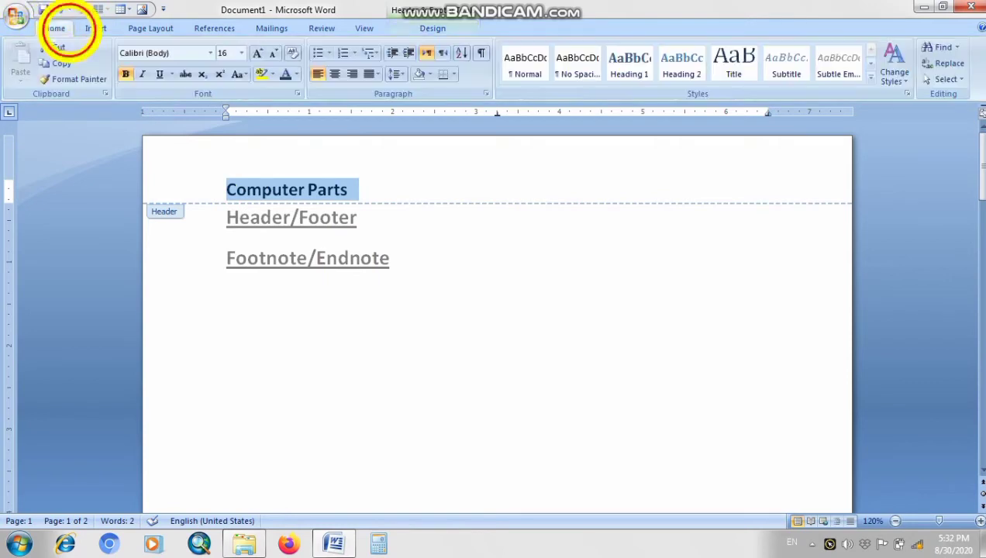
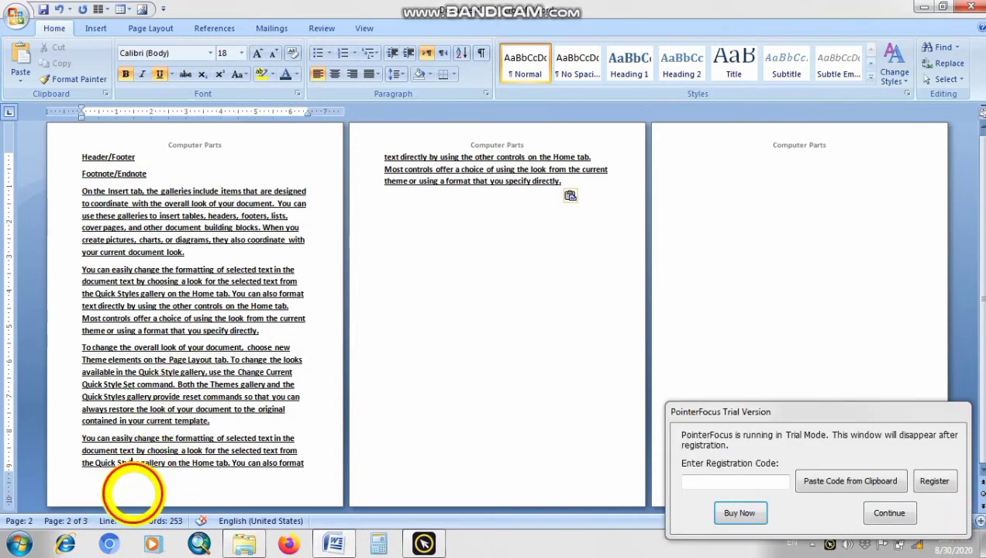
Step: Try a manually entered "1" as the page footer and remove it again
{"action": "double_click", "coordinate": [132, 490]}
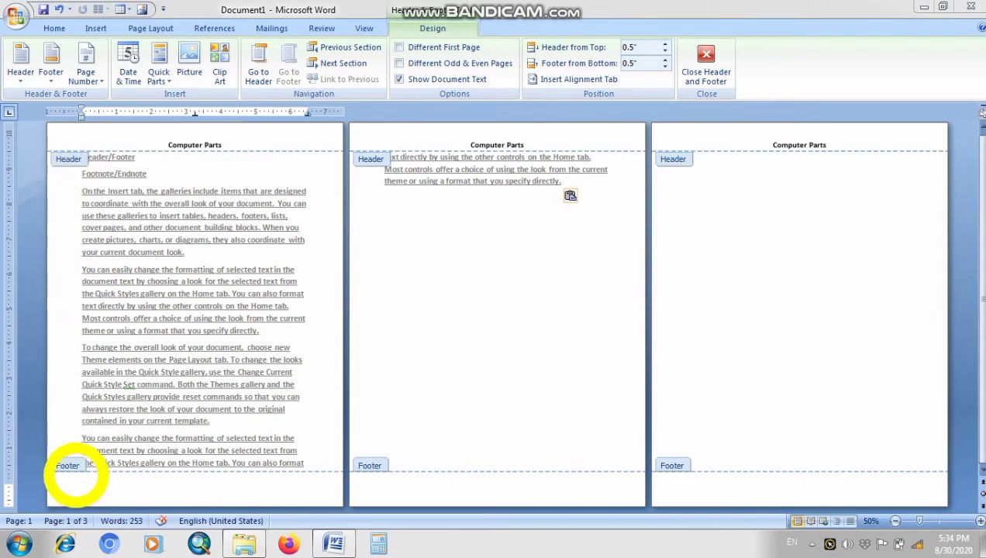
{"action": "left_click", "coordinate": [185, 489]}
{"action": "type", "text": "1"}
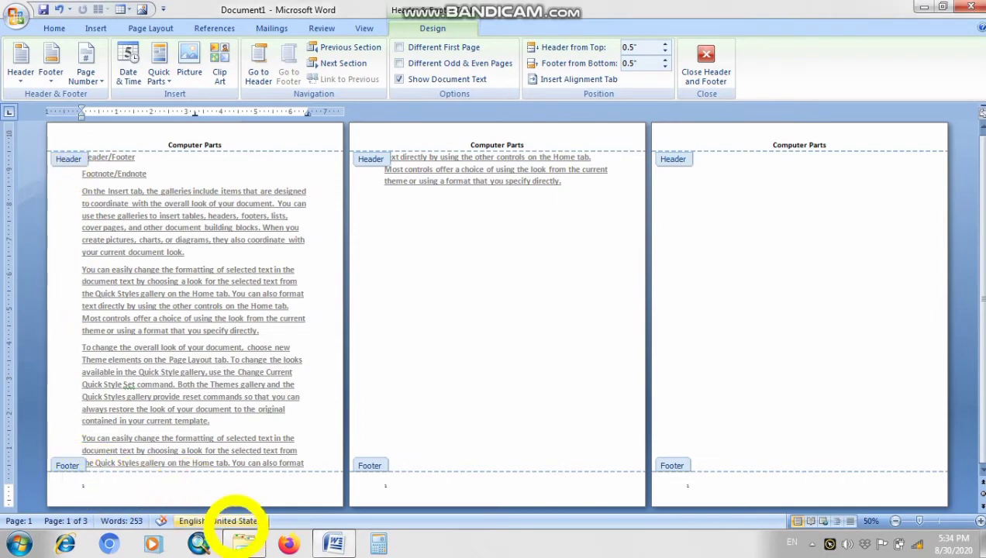
{"action": "double_click", "coordinate": [411, 378]}
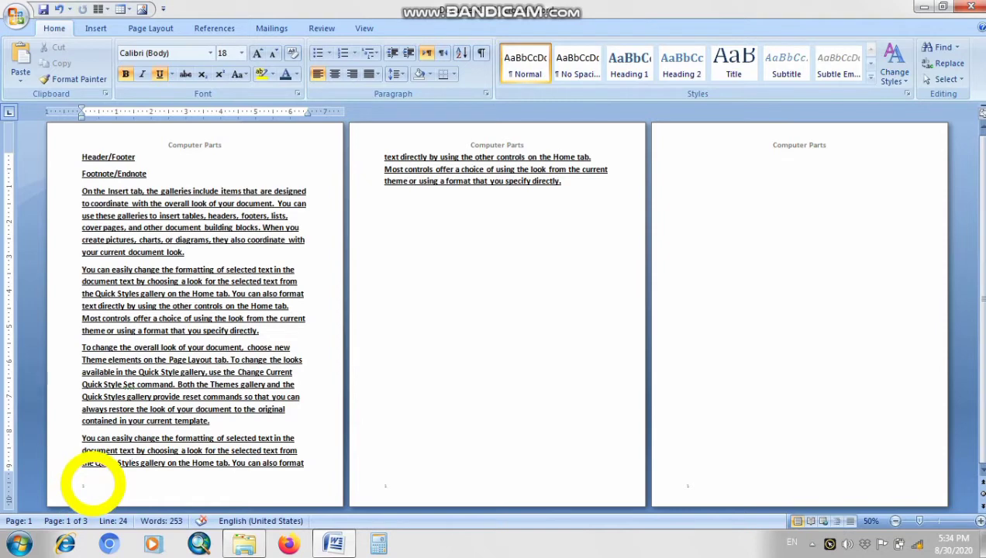
{"action": "double_click", "coordinate": [86, 483]}
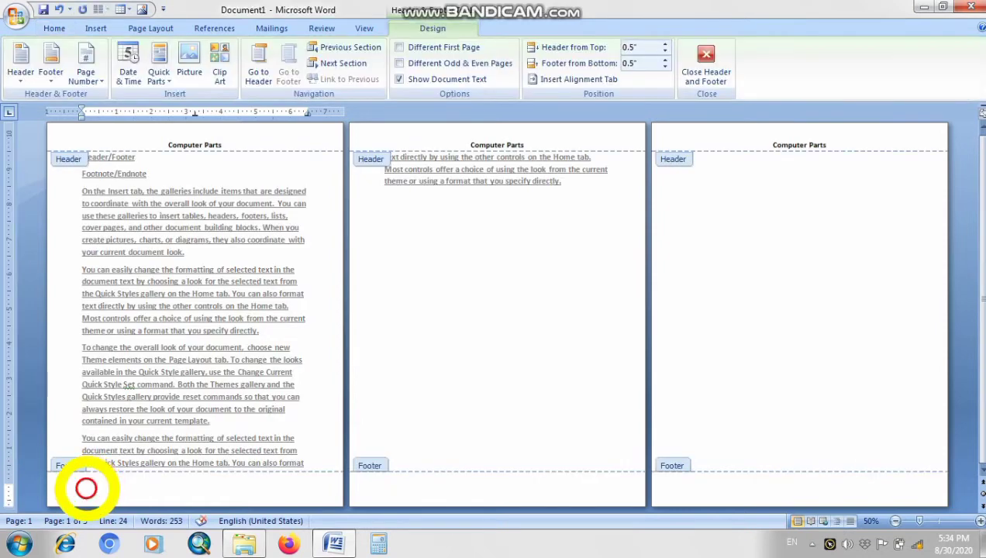
{"action": "double_click", "coordinate": [151, 290]}
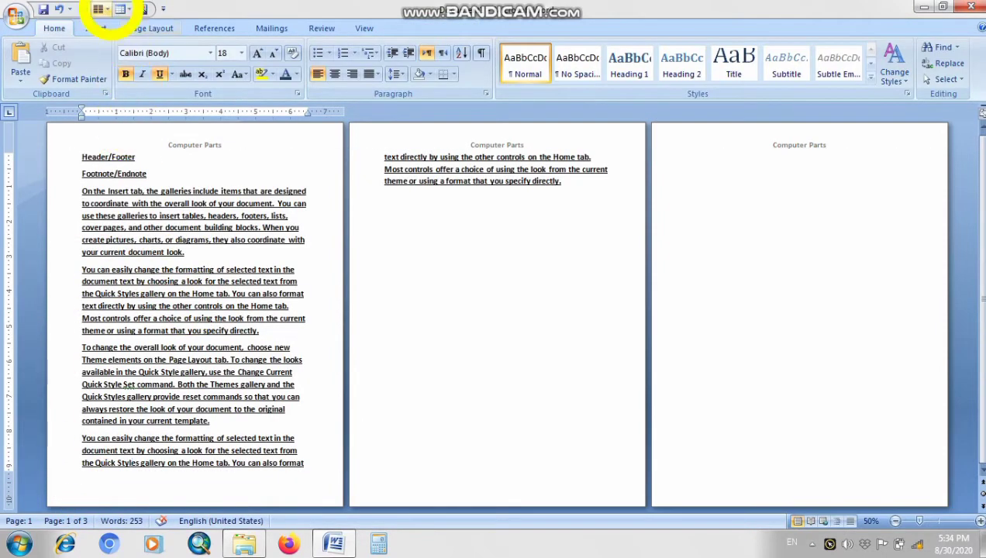
Step: Insert automatic page numbers at the bottom of the page in the Plain Number 2 style and return to the document body
{"action": "left_click", "coordinate": [96, 28]}
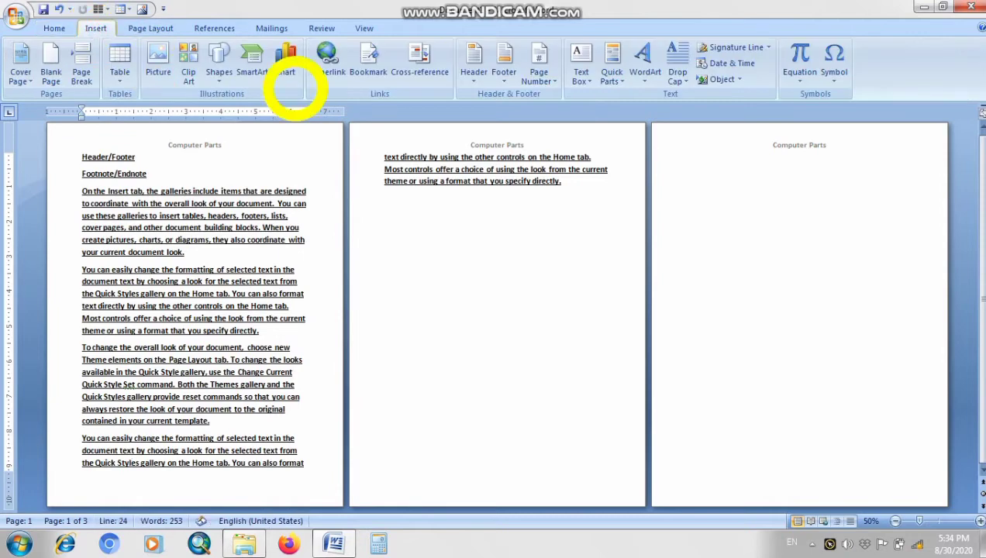
{"action": "left_click", "coordinate": [540, 76]}
{"action": "mouse_move", "coordinate": [559, 97]}
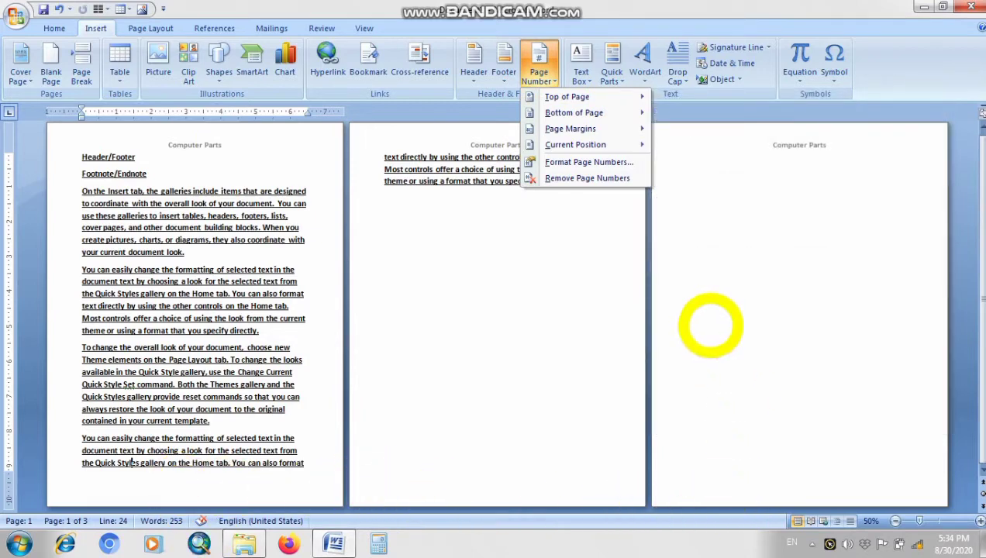
{"action": "mouse_move", "coordinate": [613, 112]}
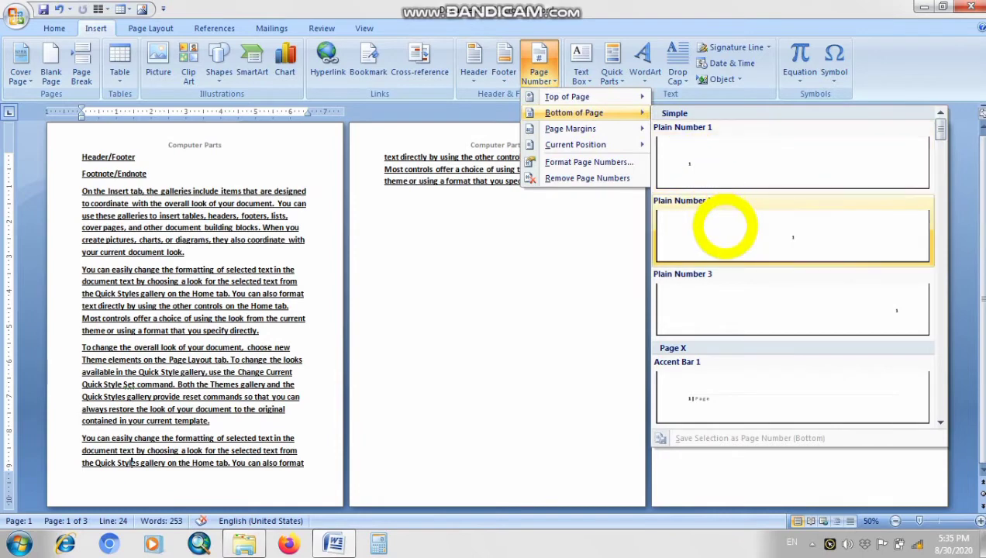
{"action": "left_click", "coordinate": [707, 229]}
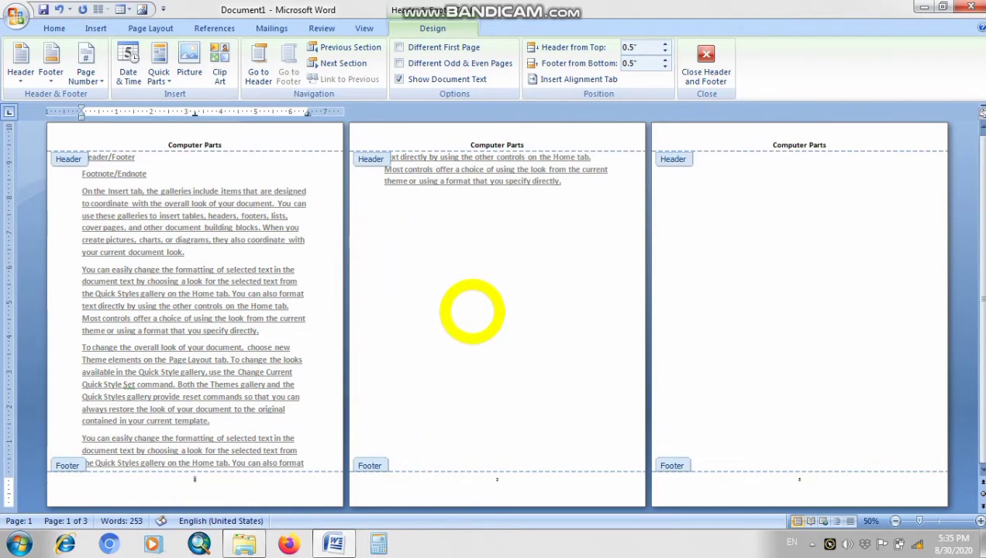
{"action": "double_click", "coordinate": [469, 310]}
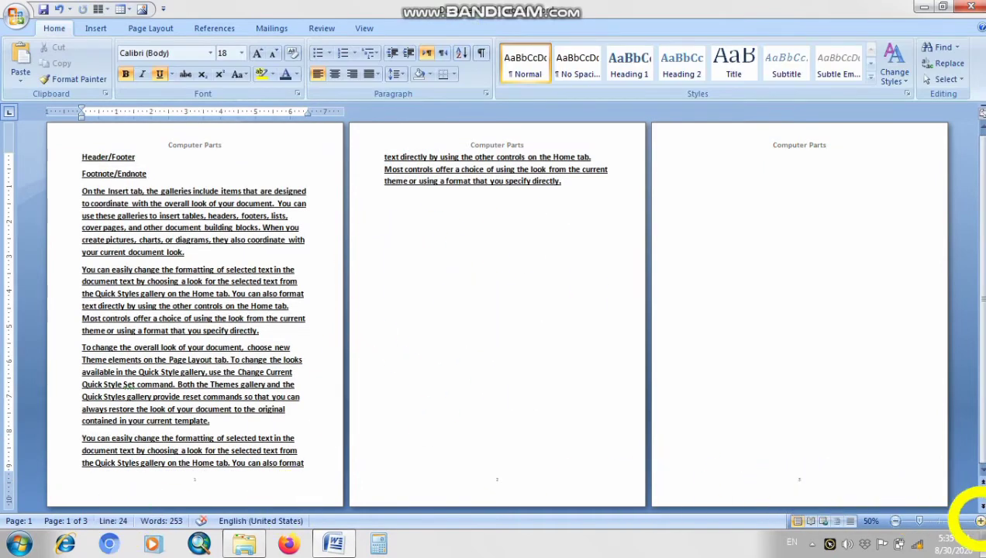
Step: Enlarge the view to 120% and examine the page numbers and headers across all pages of the document
{"action": "left_click", "coordinate": [981, 521]}
{"action": "left_click", "coordinate": [980, 521]}
{"action": "left_click", "coordinate": [980, 522]}
{"action": "left_click", "coordinate": [980, 522]}
{"action": "left_click", "coordinate": [980, 521]}
{"action": "left_click", "coordinate": [980, 521]}
{"action": "left_click", "coordinate": [980, 521]}
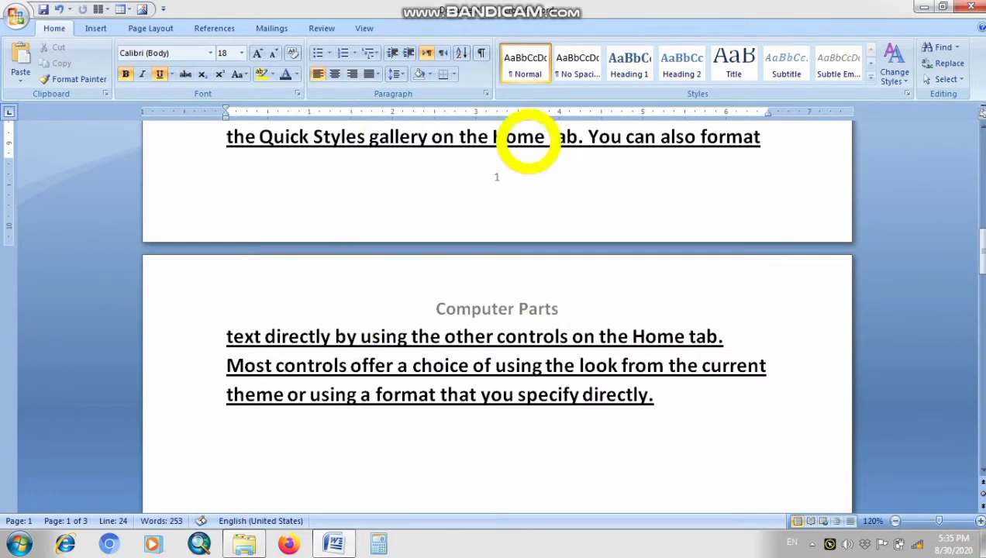
{"action": "scroll", "coordinate": [493, 300], "scroll_direction": "down", "scroll_amount": 15}
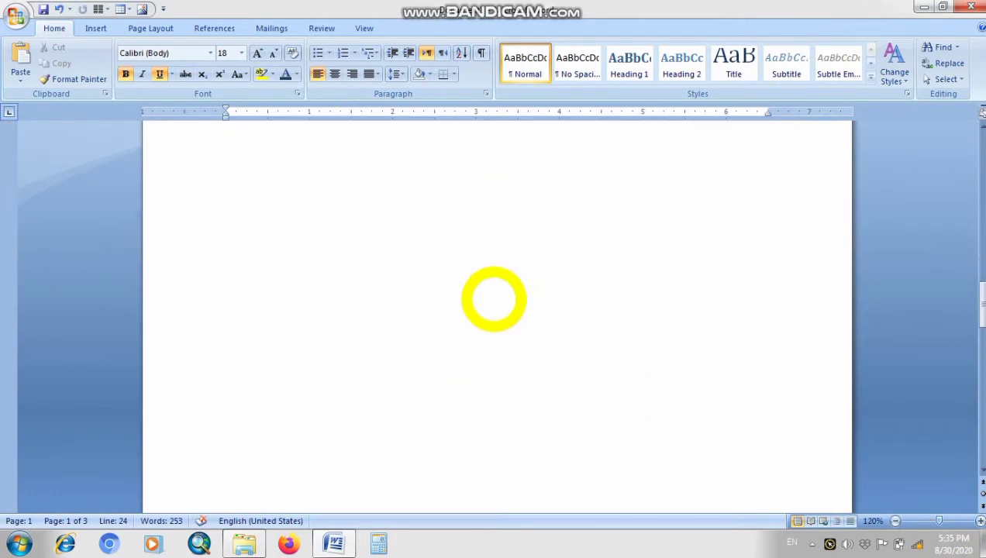
{"action": "scroll", "coordinate": [498, 299], "scroll_direction": "down", "scroll_amount": 13}
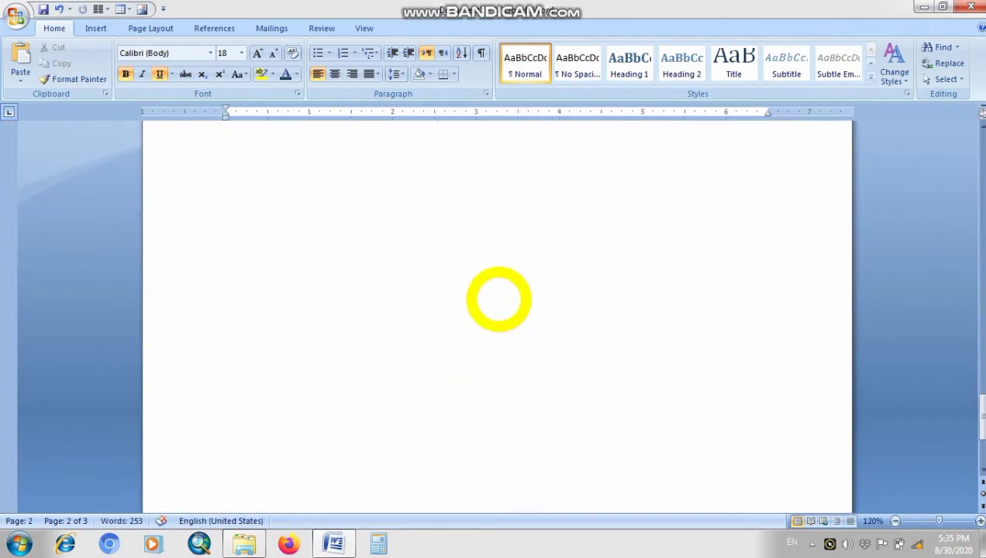
{"action": "scroll", "coordinate": [497, 450], "scroll_direction": "up", "scroll_amount": 15}
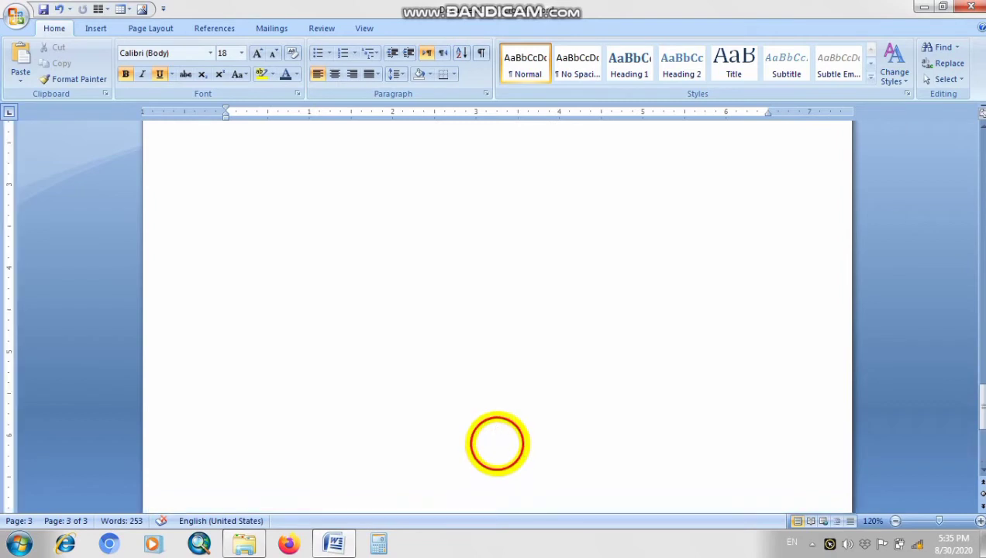
{"action": "scroll", "coordinate": [496, 438], "scroll_direction": "down", "scroll_amount": 3}
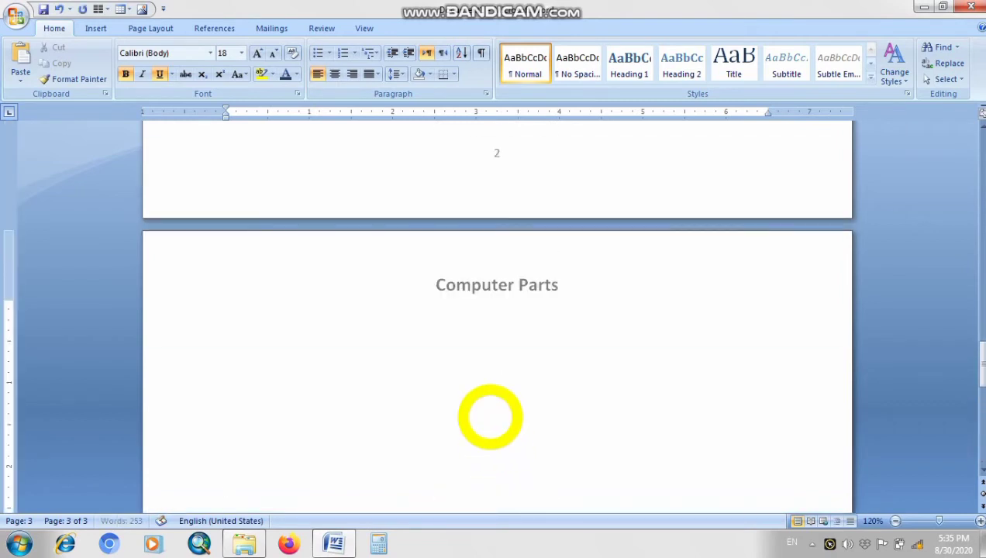
{"action": "scroll", "coordinate": [490, 416], "scroll_direction": "up", "scroll_amount": 2}
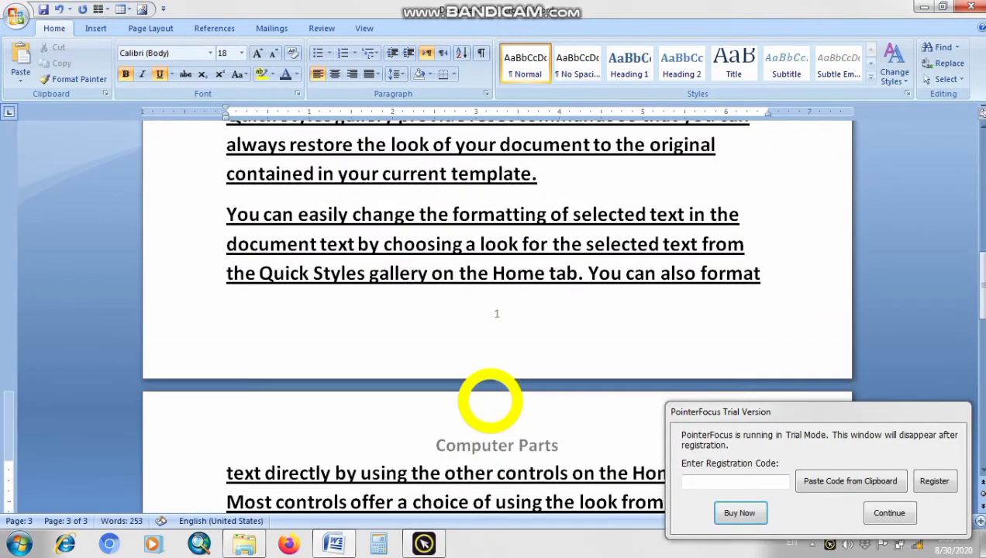
{"action": "scroll", "coordinate": [490, 402], "scroll_direction": "up", "scroll_amount": 6}
{"action": "left_click_drag", "start_coordinate": [807, 413], "coordinate": [586, 548]}
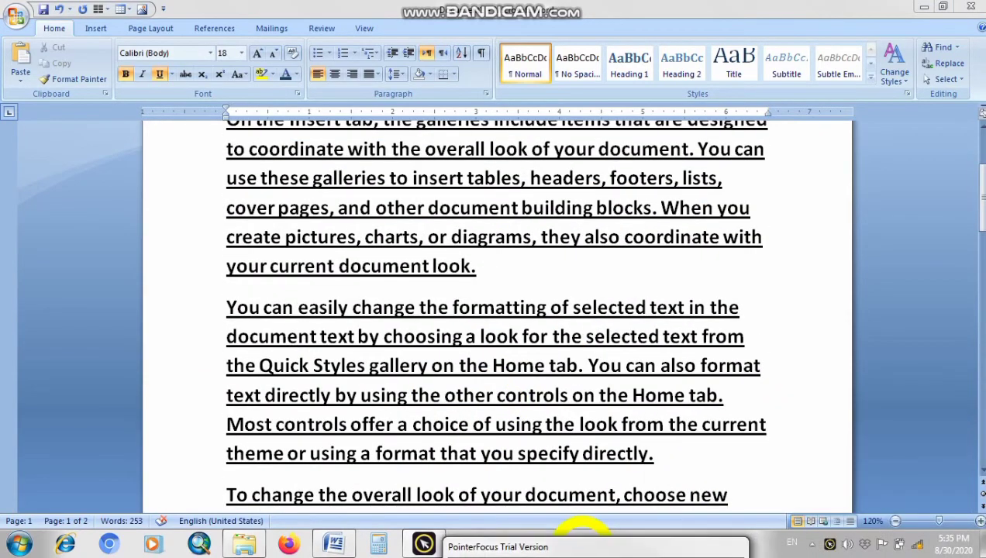
Step: Apply the 1. 2. 3. numbering format to the Header/Footer and Footnote/Endnote lines
{"action": "left_click", "coordinate": [896, 521]}
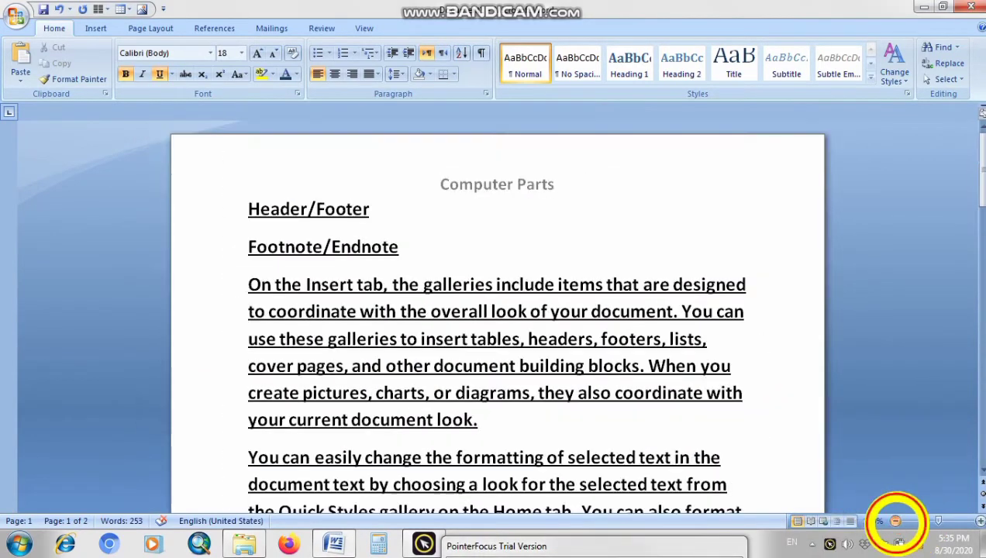
{"action": "left_click", "coordinate": [896, 521]}
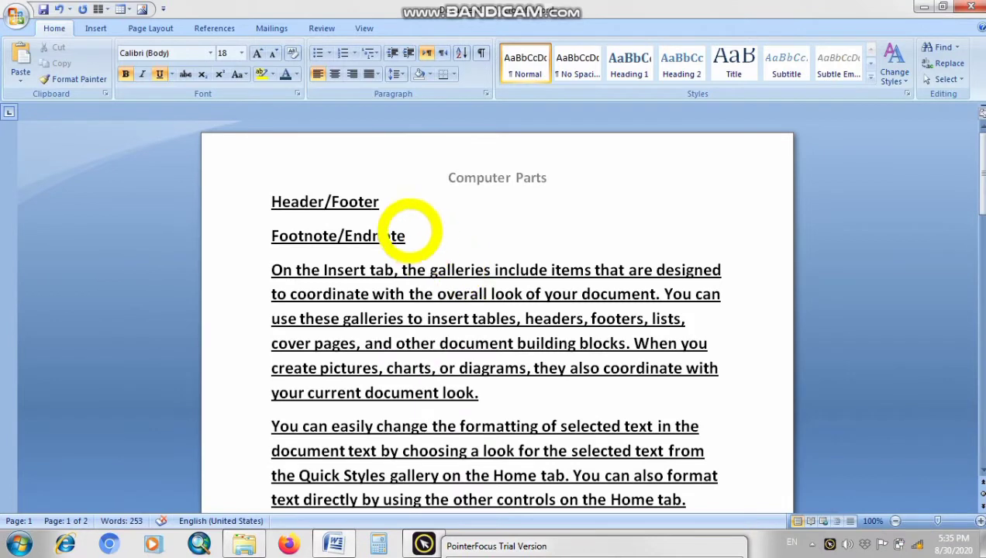
{"action": "left_click_drag", "start_coordinate": [409, 238], "coordinate": [258, 208]}
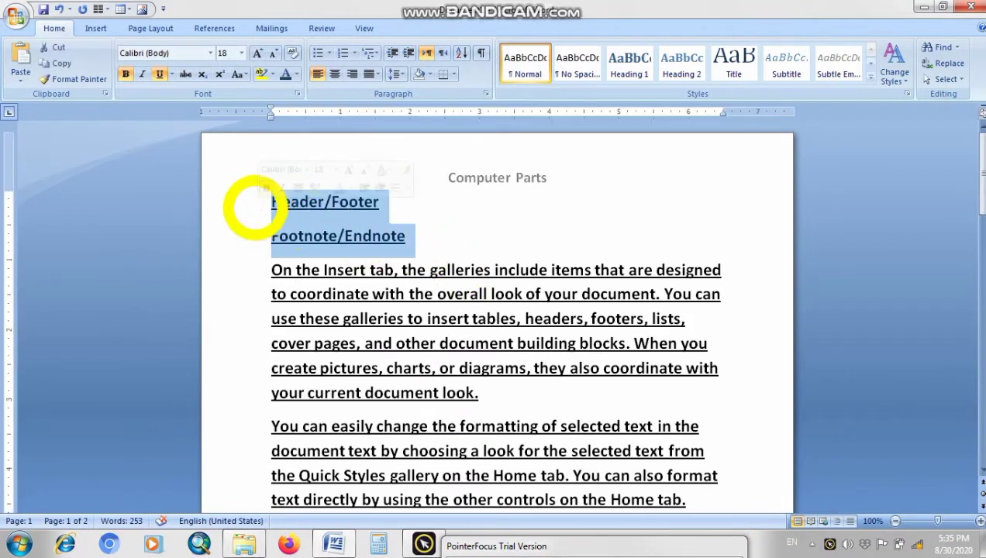
{"action": "left_click", "coordinate": [353, 53]}
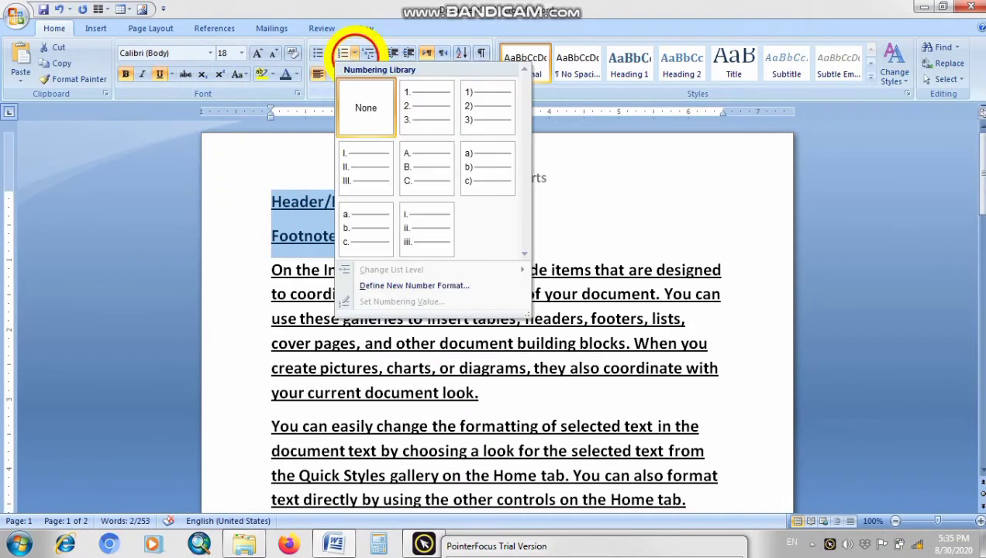
{"action": "left_click", "coordinate": [425, 109]}
{"action": "left_click", "coordinate": [438, 284]}
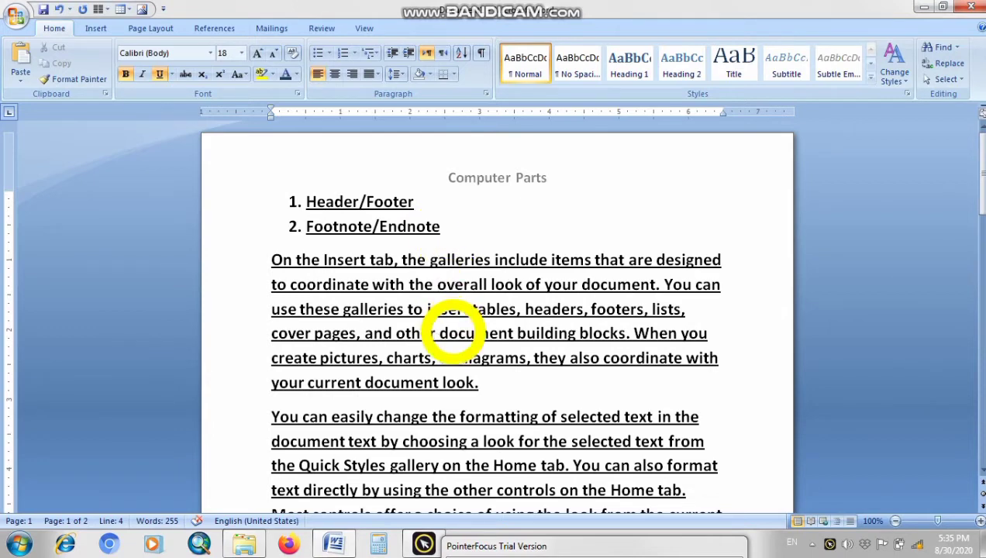
Step: Bring up the footnote and endnote commands and examine page 1 from the Footnote/Endnote line down to the page number
{"action": "left_click_drag", "start_coordinate": [444, 227], "coordinate": [297, 236]}
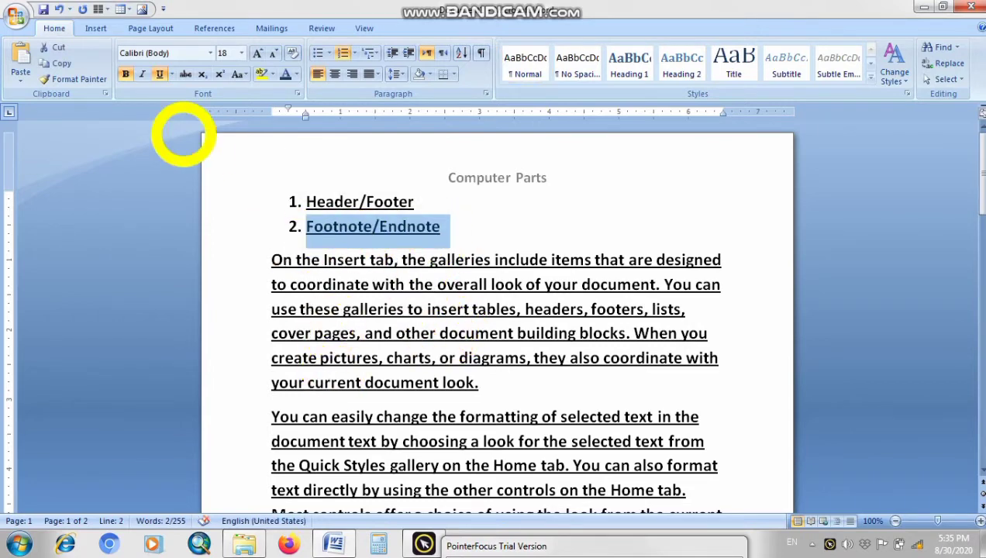
{"action": "left_click", "coordinate": [213, 28]}
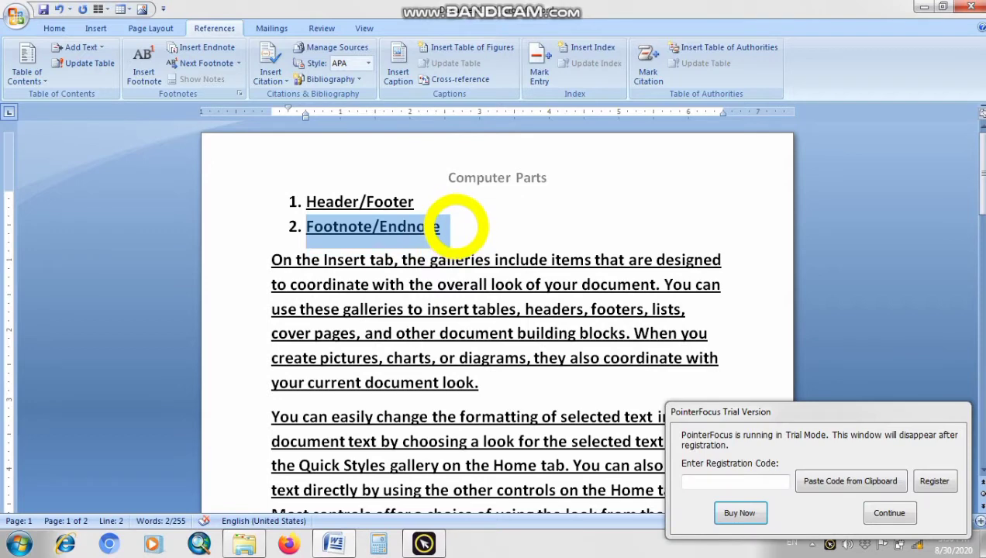
{"action": "left_click", "coordinate": [456, 226]}
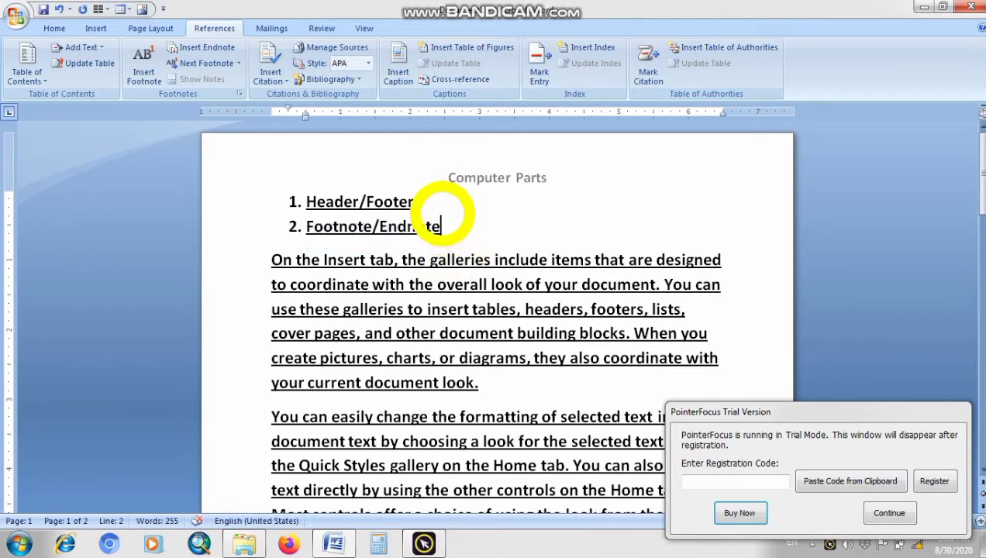
{"action": "scroll", "coordinate": [442, 213], "scroll_direction": "down", "scroll_amount": 10}
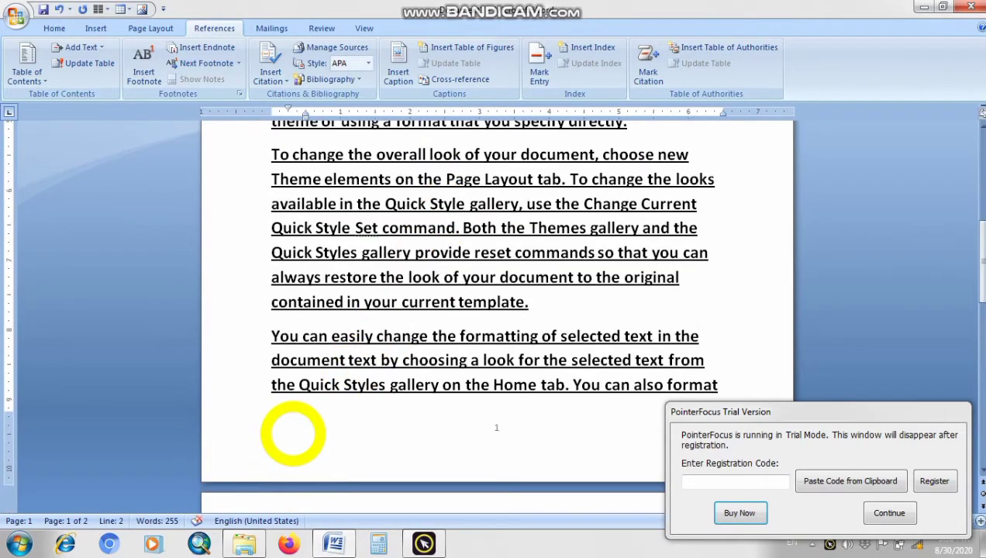
{"action": "scroll", "coordinate": [293, 433], "scroll_direction": "up", "scroll_amount": 10}
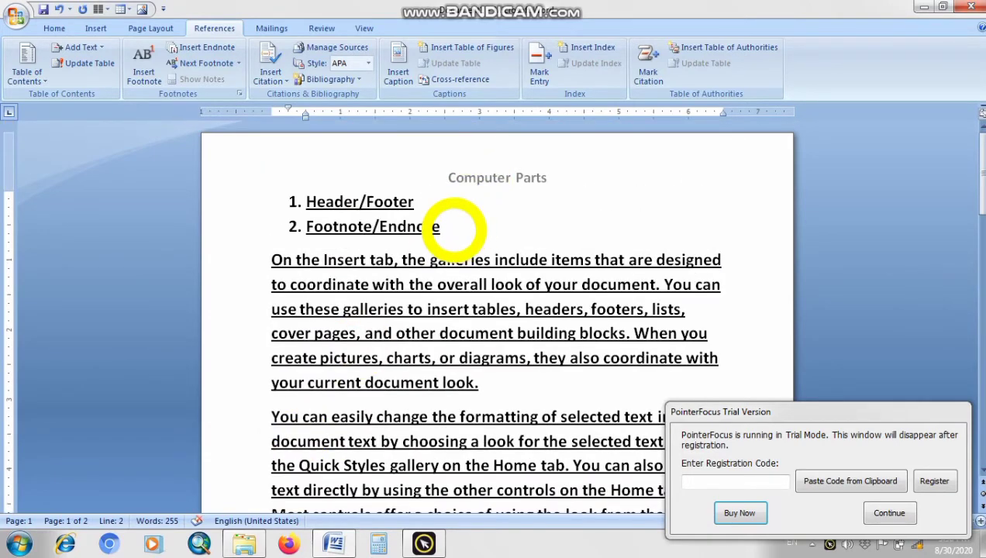
{"action": "scroll", "coordinate": [461, 228], "scroll_direction": "down", "scroll_amount": 10}
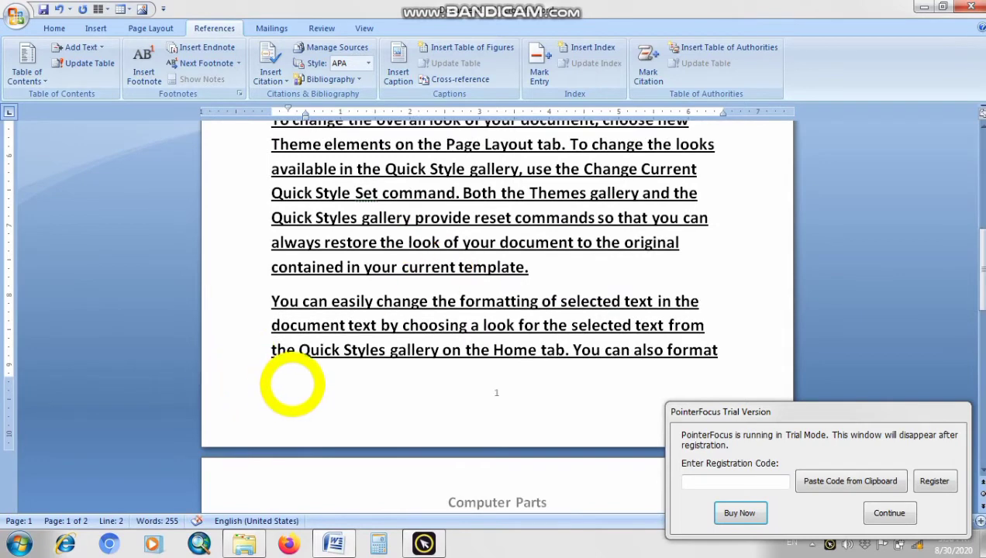
{"action": "scroll", "coordinate": [292, 385], "scroll_direction": "up", "scroll_amount": 3}
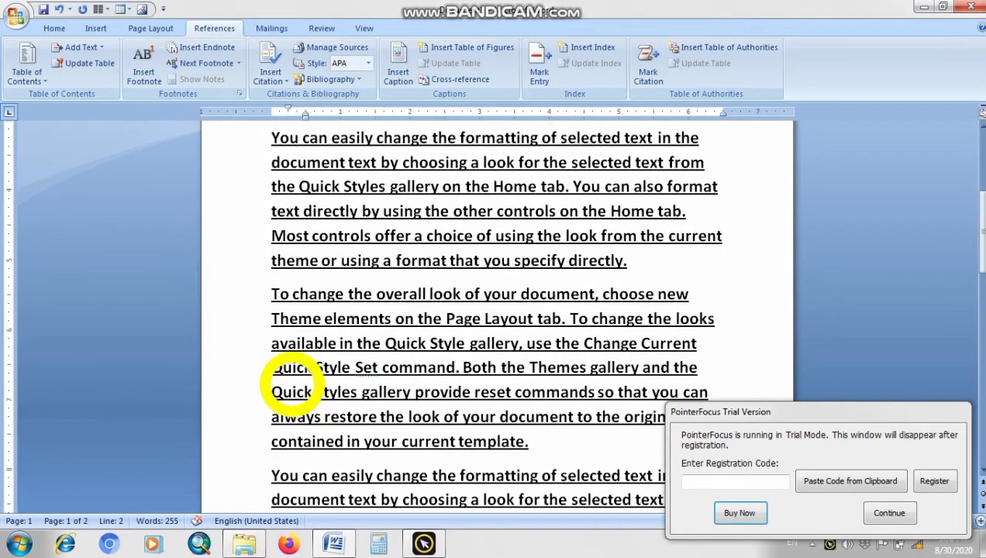
{"action": "scroll", "coordinate": [293, 382], "scroll_direction": "up", "scroll_amount": 5}
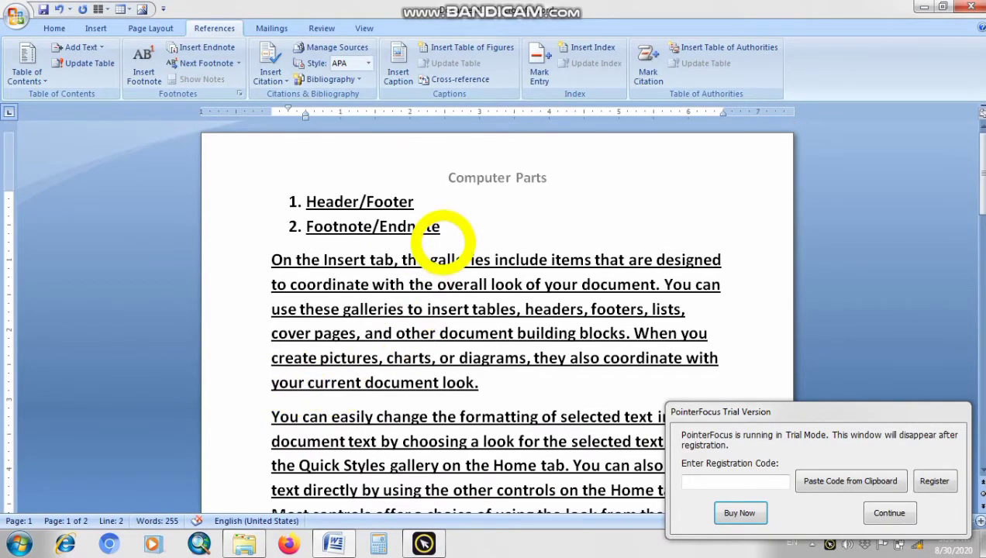
{"action": "left_click", "coordinate": [495, 386]}
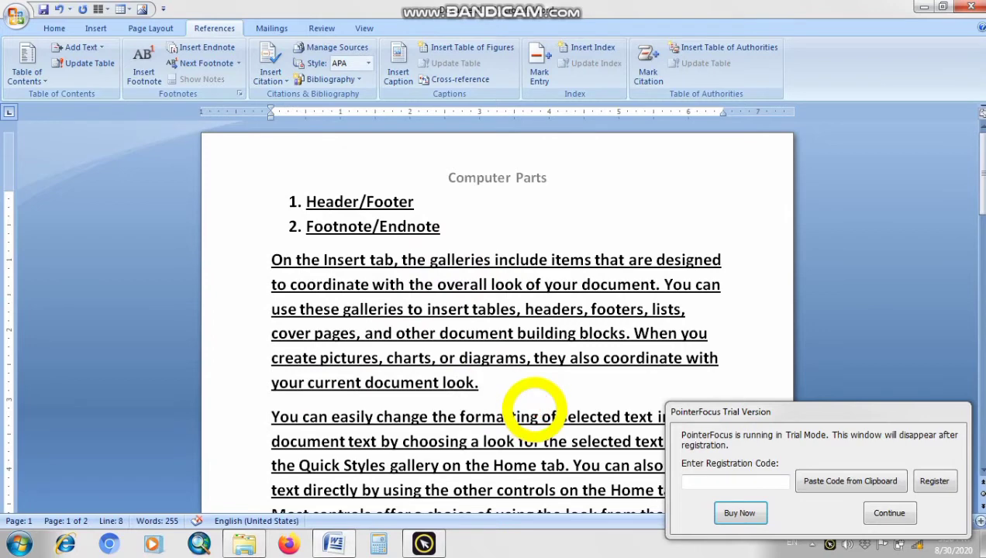
Step: Add the text CPU at the end of the first body paragraph, place the cursor after it and dismiss the trial notice
{"action": "type", "text": "CPU"}
{"action": "left_click", "coordinate": [570, 304]}
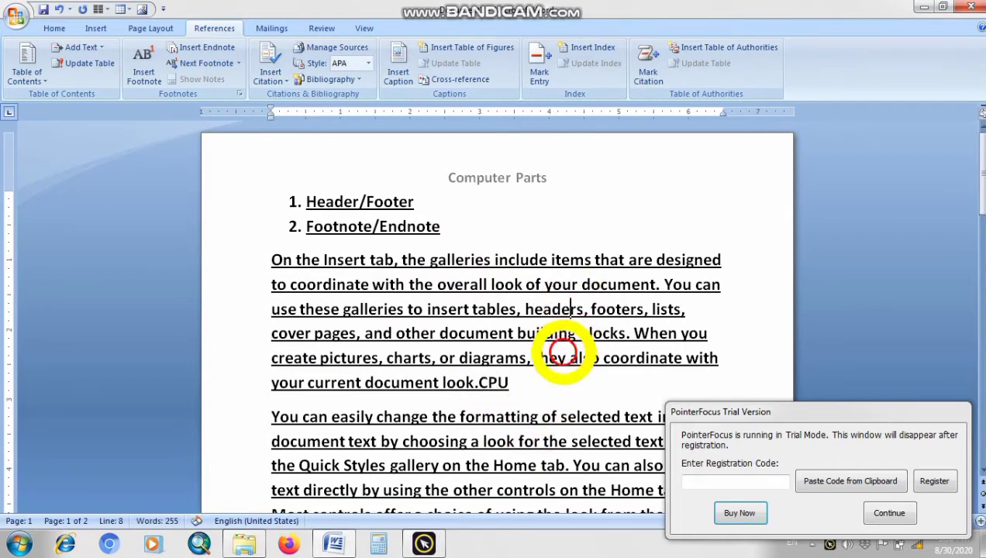
{"action": "left_click_drag", "start_coordinate": [764, 414], "coordinate": [662, 557]}
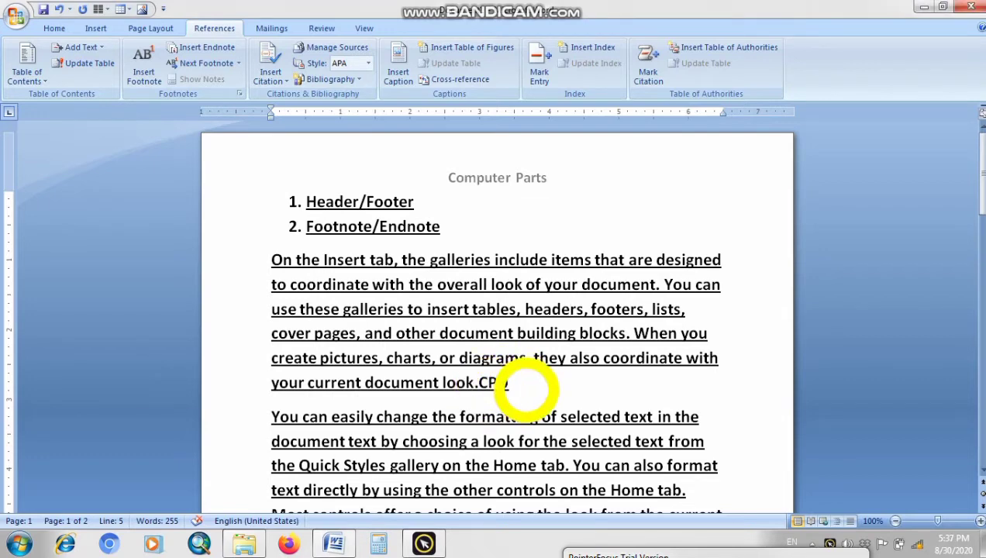
{"action": "scroll", "coordinate": [526, 388], "scroll_direction": "down", "scroll_amount": 1}
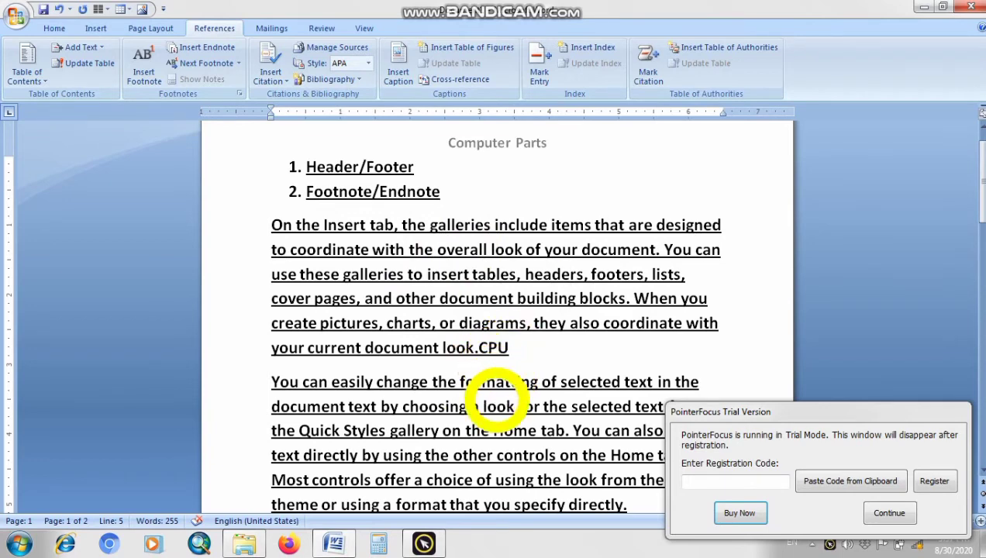
{"action": "left_click", "coordinate": [510, 348]}
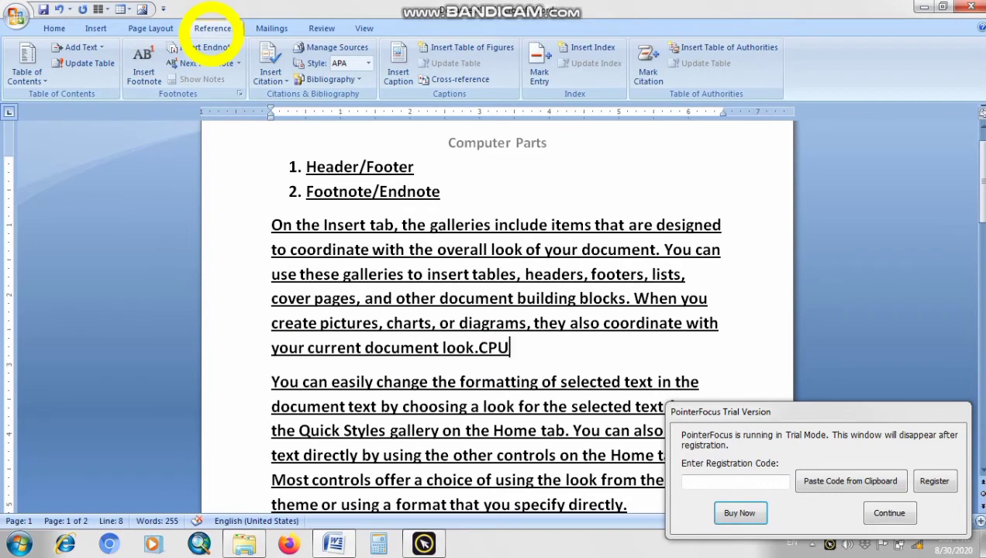
{"action": "left_click", "coordinate": [888, 513]}
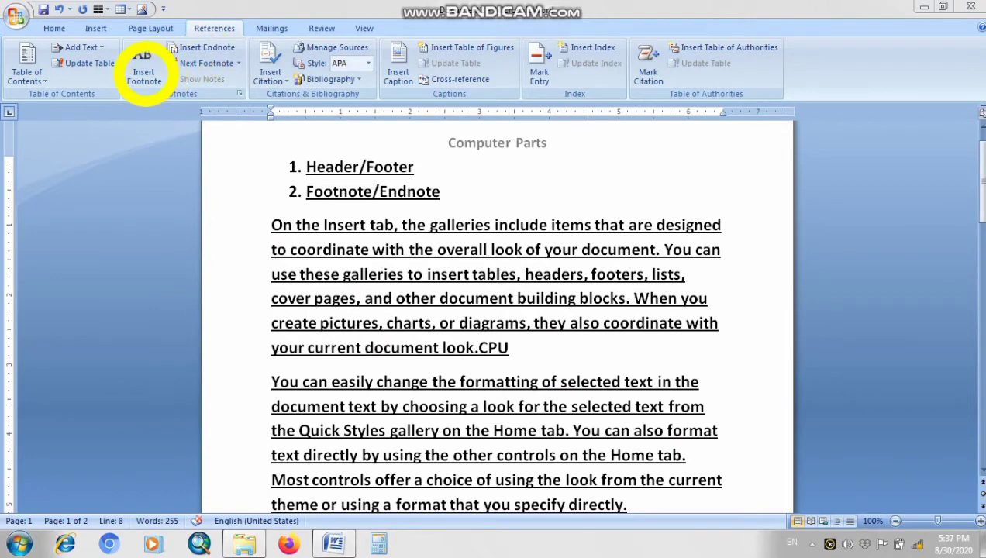
Step: Insert a footnote after CPU and enlarge the view to 150% to inspect its reference mark
{"action": "left_click", "coordinate": [145, 72]}
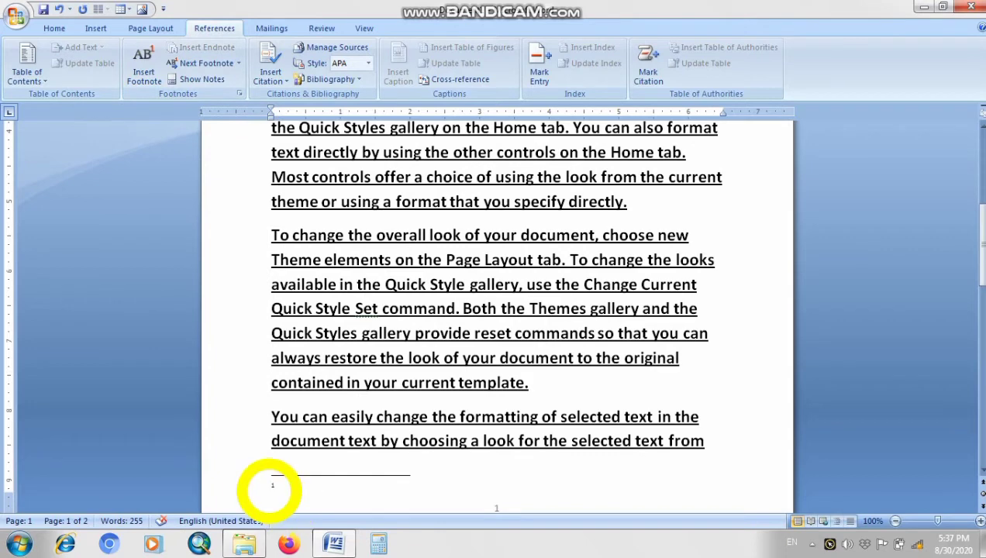
{"action": "scroll", "coordinate": [462, 400], "scroll_direction": "up", "scroll_amount": 3}
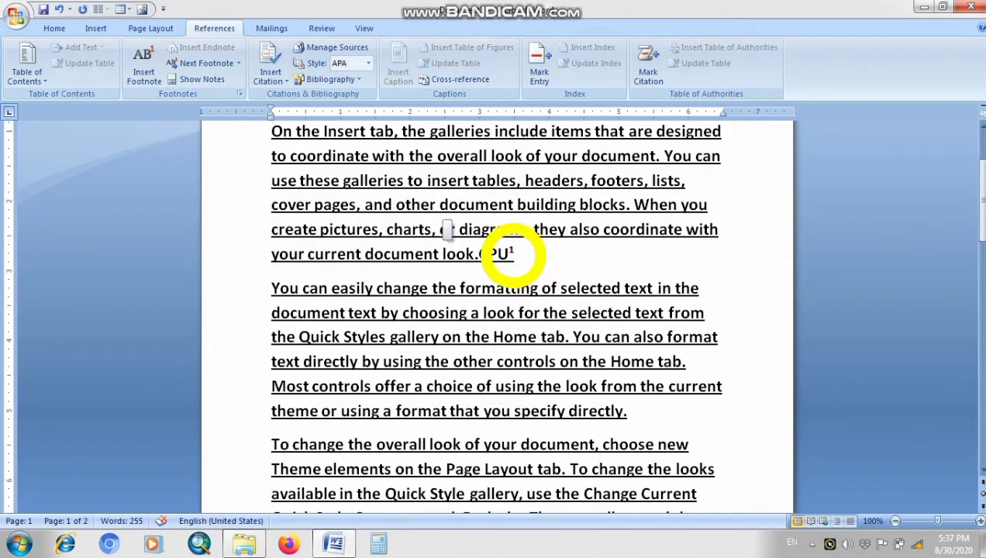
{"action": "left_click", "coordinate": [981, 522]}
{"action": "left_click", "coordinate": [981, 521]}
{"action": "left_click", "coordinate": [981, 521]}
{"action": "left_click", "coordinate": [982, 521]}
{"action": "left_click", "coordinate": [981, 521]}
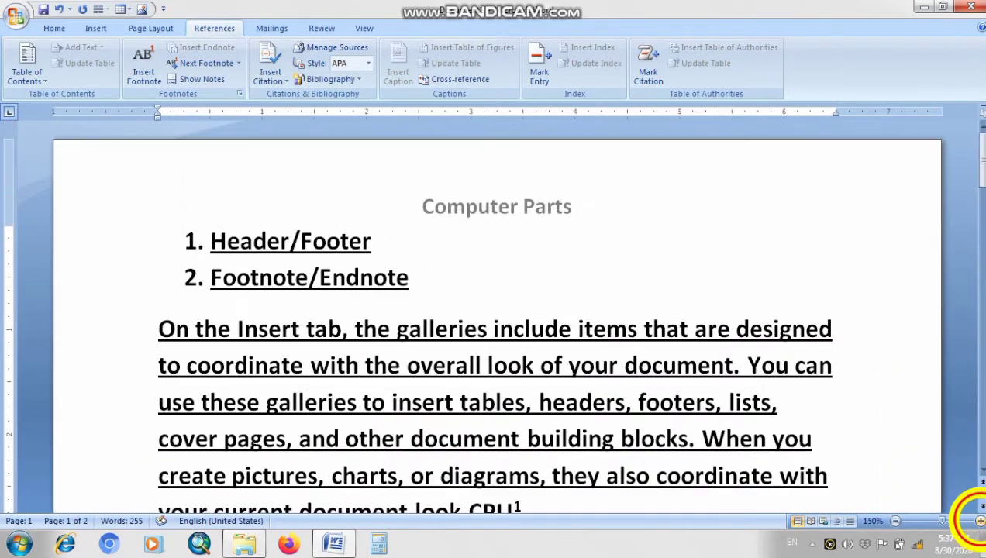
{"action": "scroll", "coordinate": [727, 489], "scroll_direction": "down", "scroll_amount": 4}
{"action": "scroll", "coordinate": [569, 363], "scroll_direction": "down", "scroll_amount": 2}
{"action": "scroll", "coordinate": [533, 320], "scroll_direction": "up", "scroll_amount": 2}
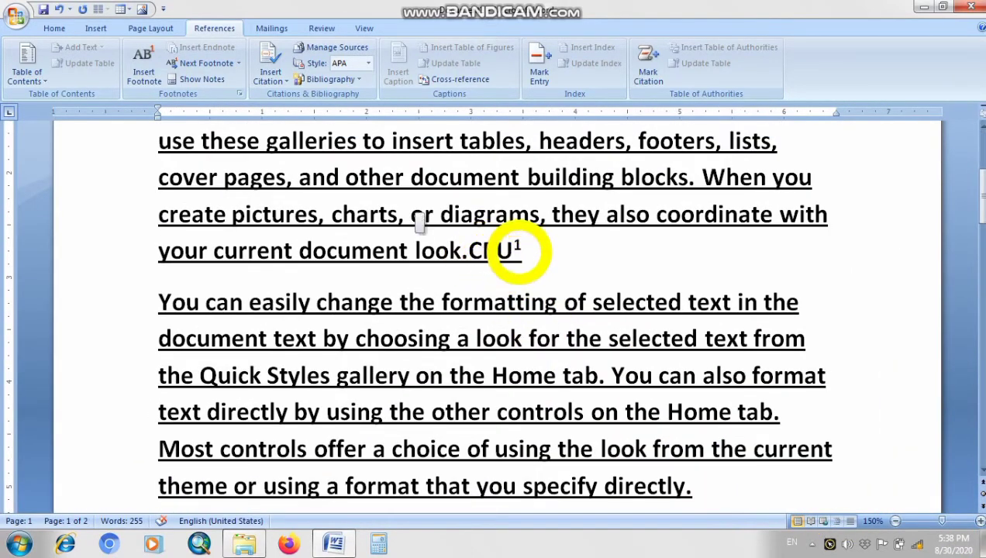
Step: Enter "Central Processing Unit" as the text of the CPU footnote and return to the document body
{"action": "scroll", "coordinate": [513, 279], "scroll_direction": "down", "scroll_amount": 6}
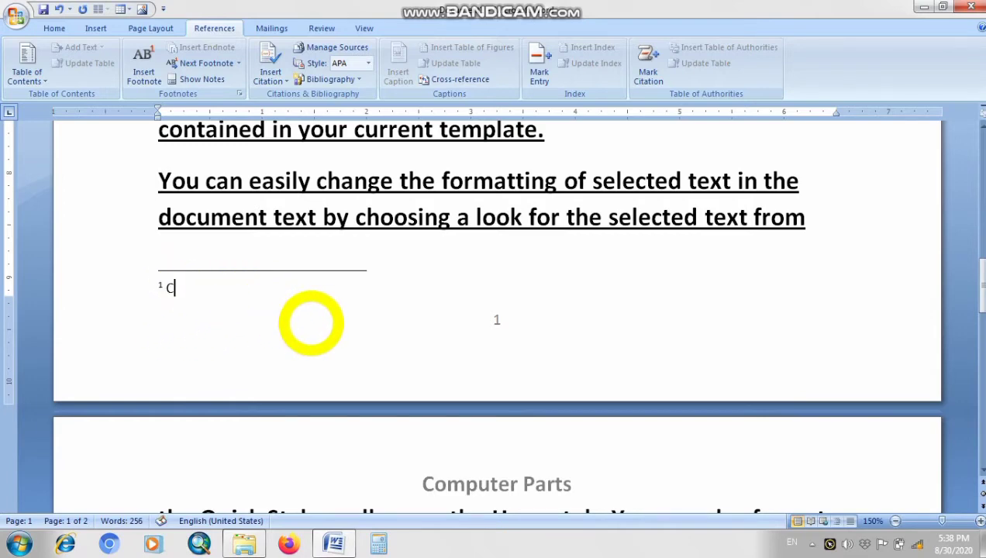
{"action": "type", "text": "entral Process"}
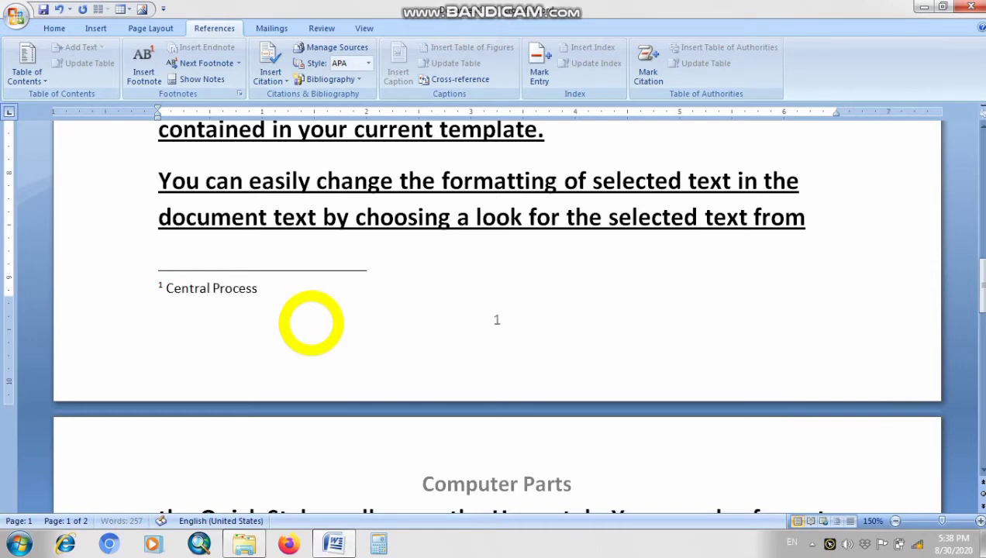
{"action": "type", "text": "ing Unit"}
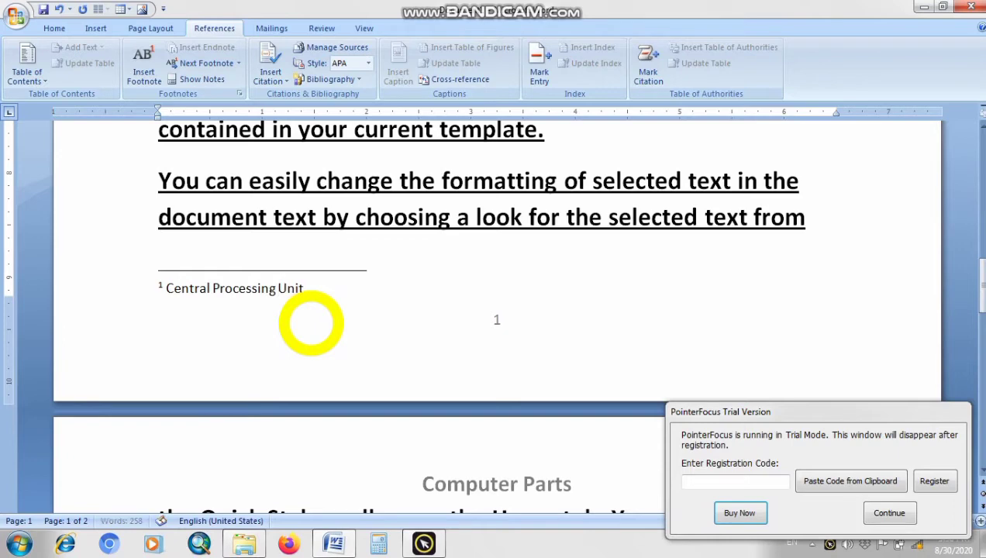
{"action": "double_click", "coordinate": [513, 181]}
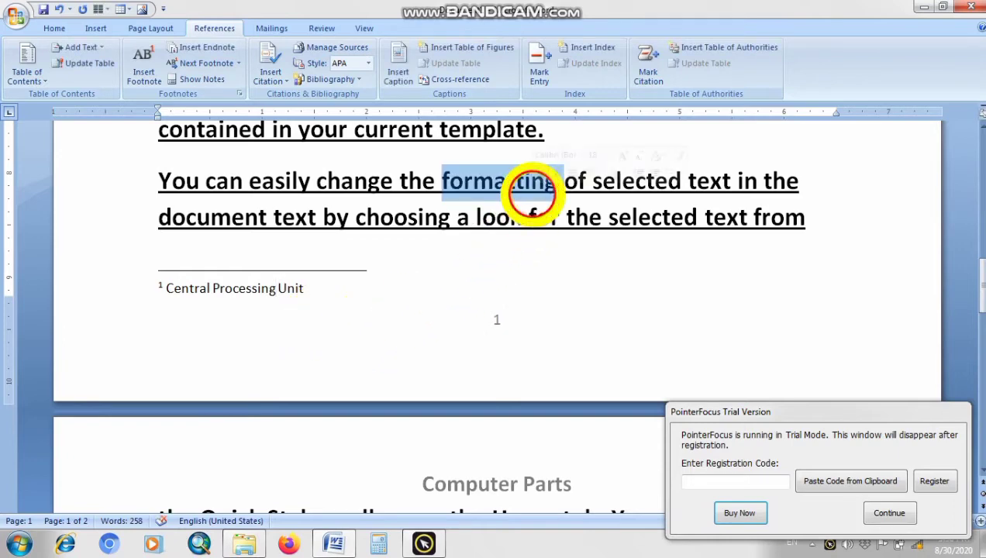
{"action": "left_click", "coordinate": [636, 219]}
Step: Reduce the view to 130% and examine the CPU footnote's reference mark, its pop-up text and the note at the foot of page 1
{"action": "scroll", "coordinate": [634, 273], "scroll_direction": "up", "scroll_amount": 3}
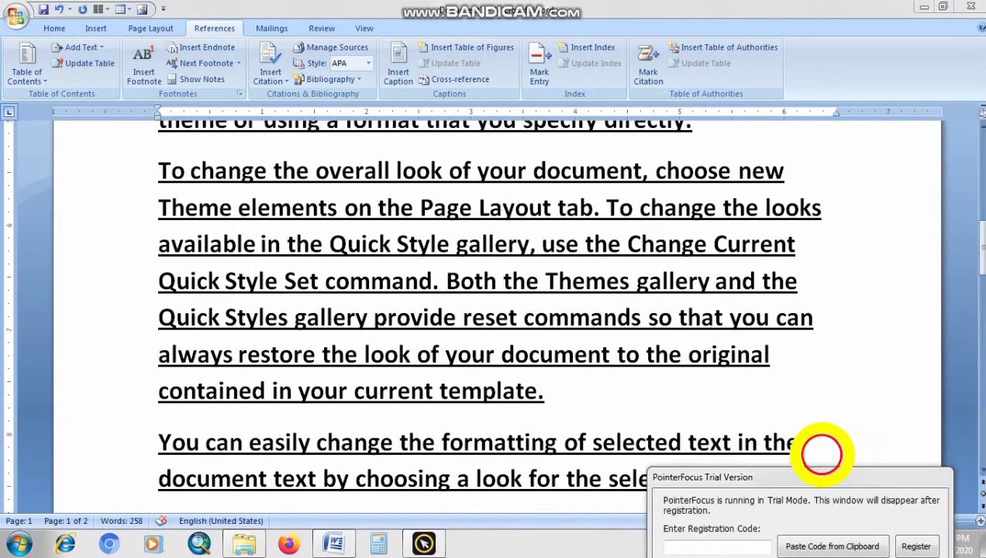
{"action": "left_click", "coordinate": [894, 520]}
{"action": "left_click", "coordinate": [894, 519]}
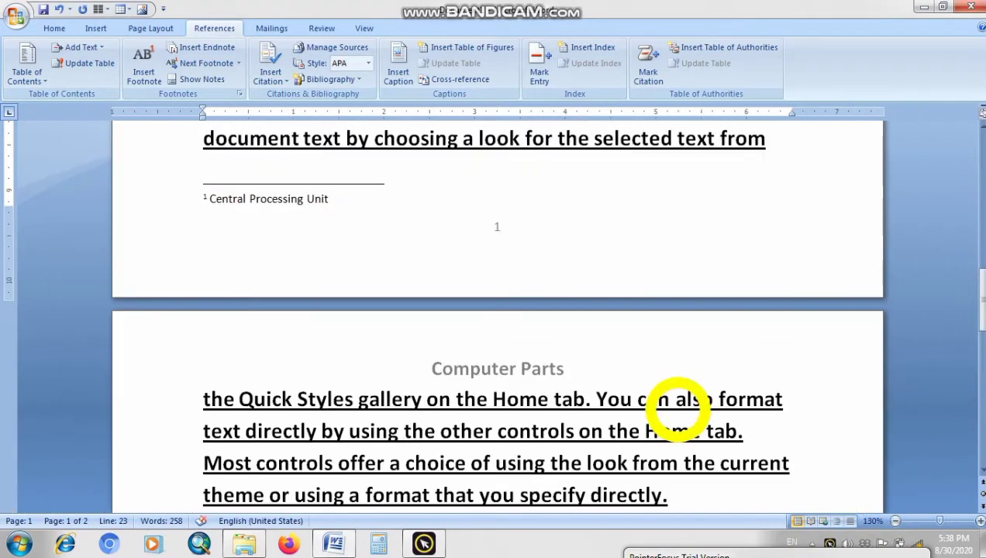
{"action": "scroll", "coordinate": [640, 381], "scroll_direction": "up", "scroll_amount": 3}
{"action": "scroll", "coordinate": [639, 381], "scroll_direction": "up", "scroll_amount": 5}
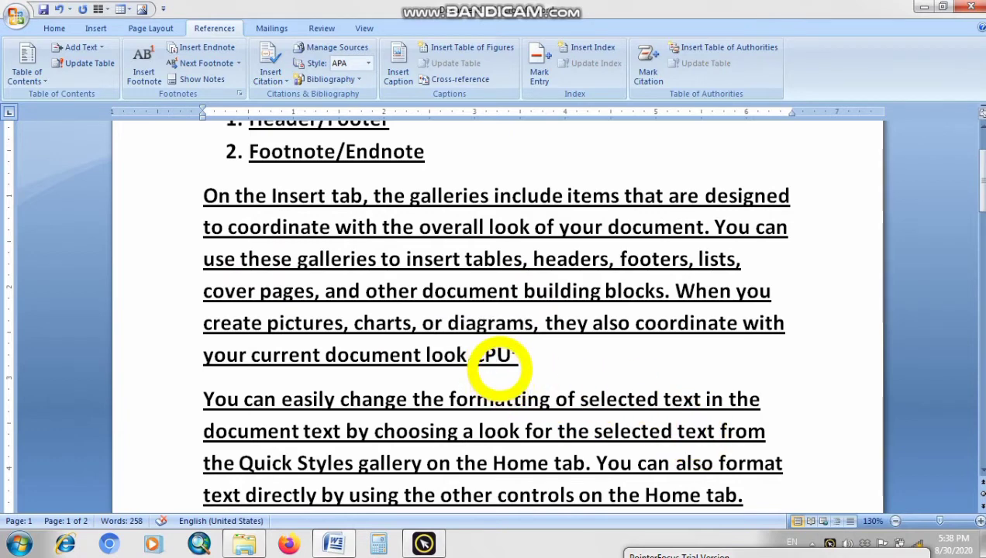
{"action": "mouse_move", "coordinate": [500, 355]}
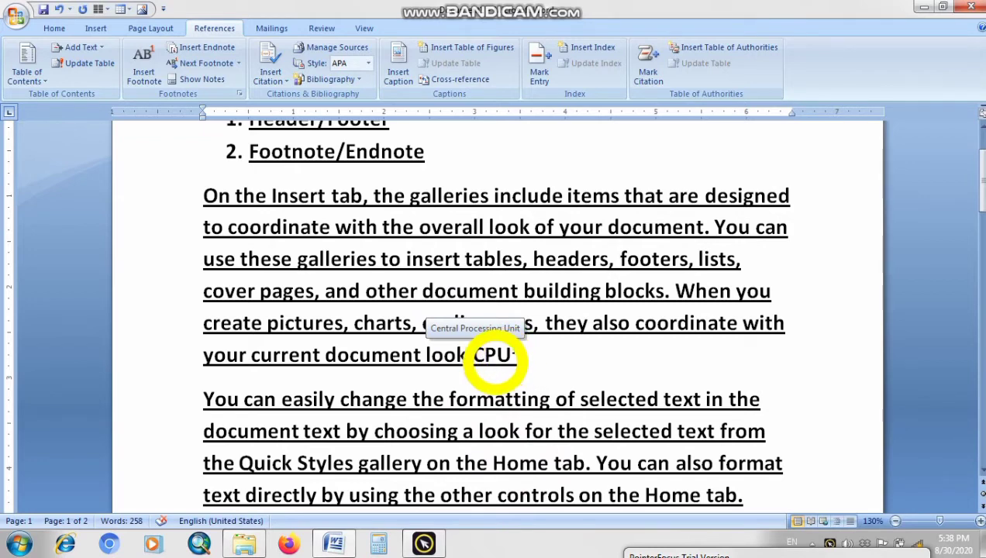
{"action": "scroll", "coordinate": [496, 358], "scroll_direction": "down", "scroll_amount": 1}
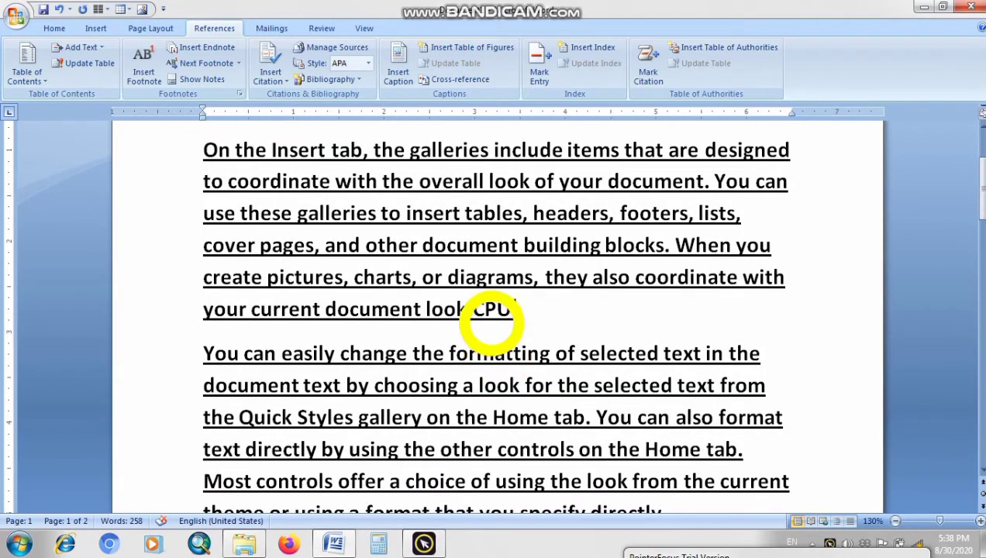
{"action": "mouse_move", "coordinate": [492, 318]}
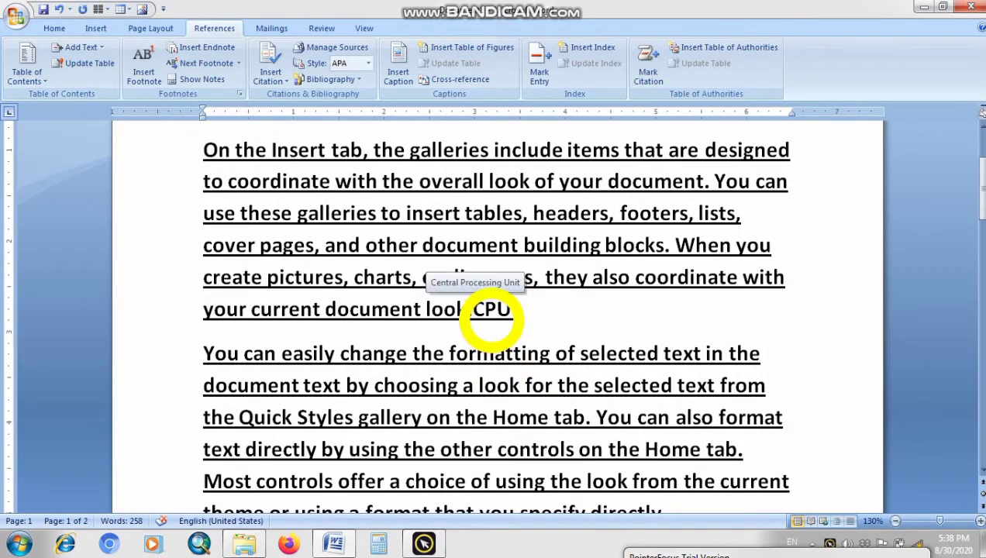
{"action": "scroll", "coordinate": [492, 314], "scroll_direction": "down", "scroll_amount": 5}
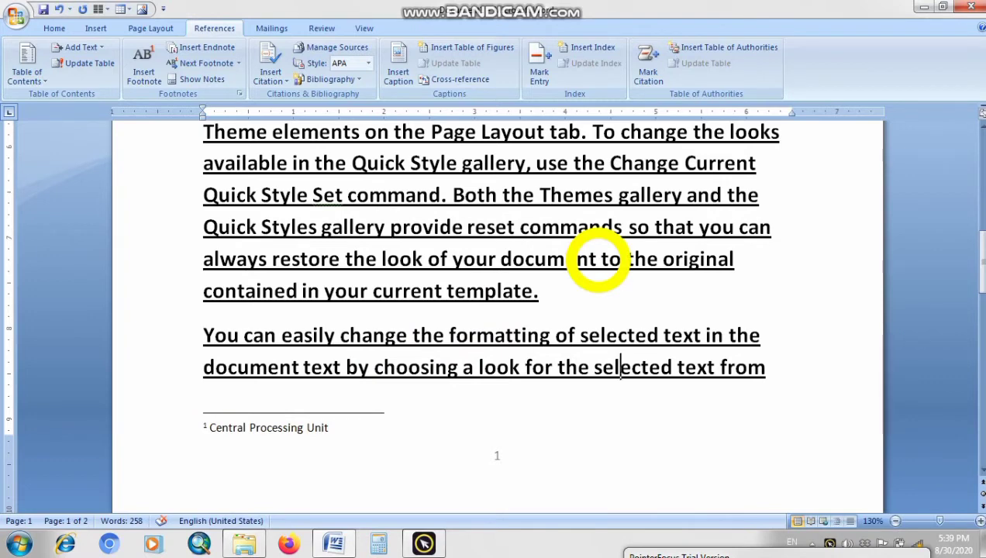
{"action": "scroll", "coordinate": [308, 147], "scroll_direction": "up", "scroll_amount": 7}
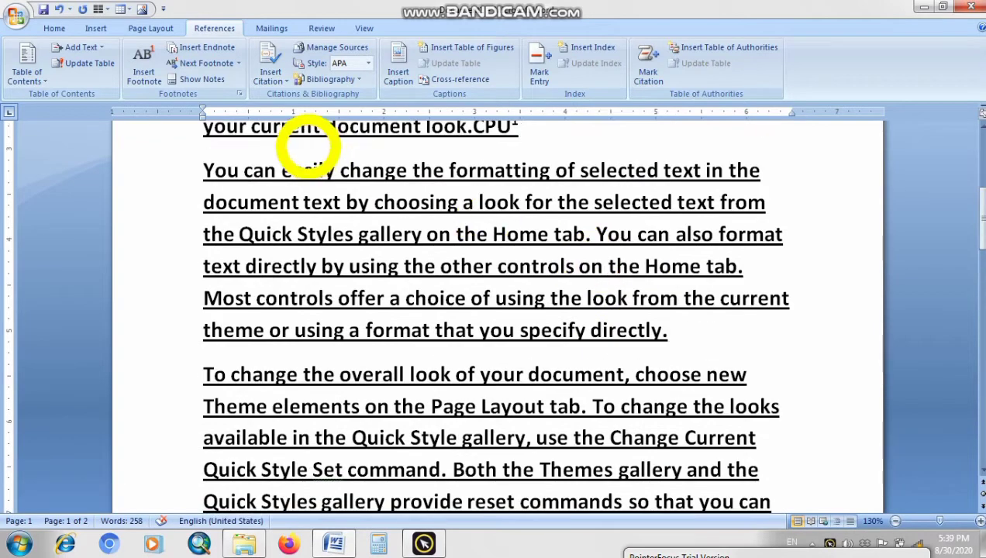
{"action": "left_click_drag", "start_coordinate": [270, 259], "coordinate": [317, 258]}
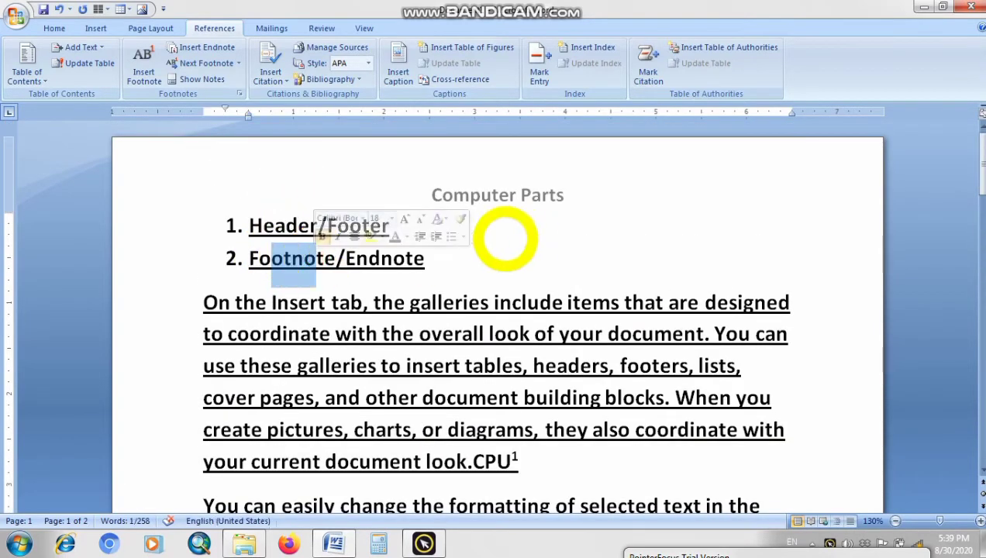
{"action": "scroll", "coordinate": [551, 318], "scroll_direction": "down", "scroll_amount": 10}
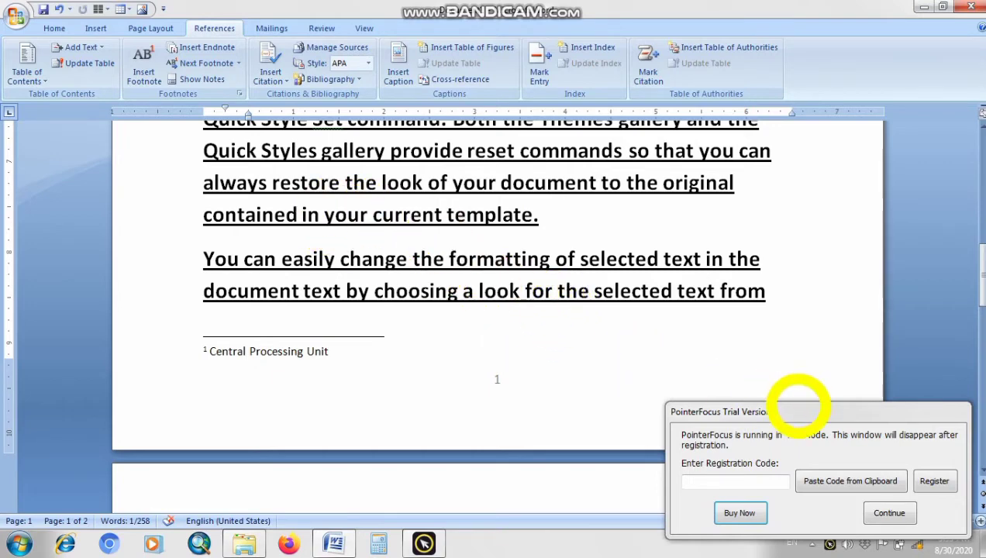
Step: Insert an endnote after "selected text" in the first line of the second body paragraph and check its reference mark
{"action": "left_click", "coordinate": [764, 411]}
{"action": "left_click_drag", "start_coordinate": [764, 404], "coordinate": [535, 544]}
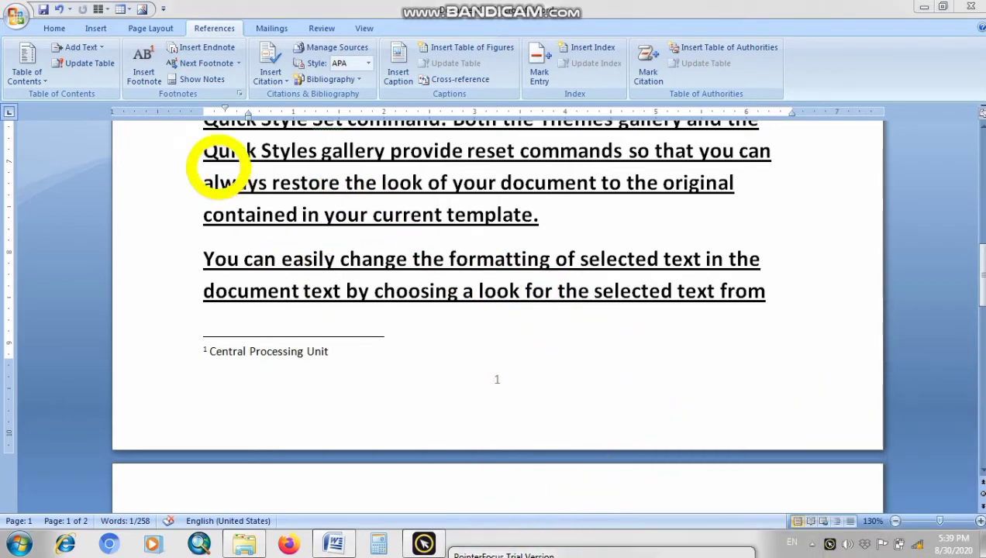
{"action": "scroll", "coordinate": [704, 330], "scroll_direction": "up", "scroll_amount": 10}
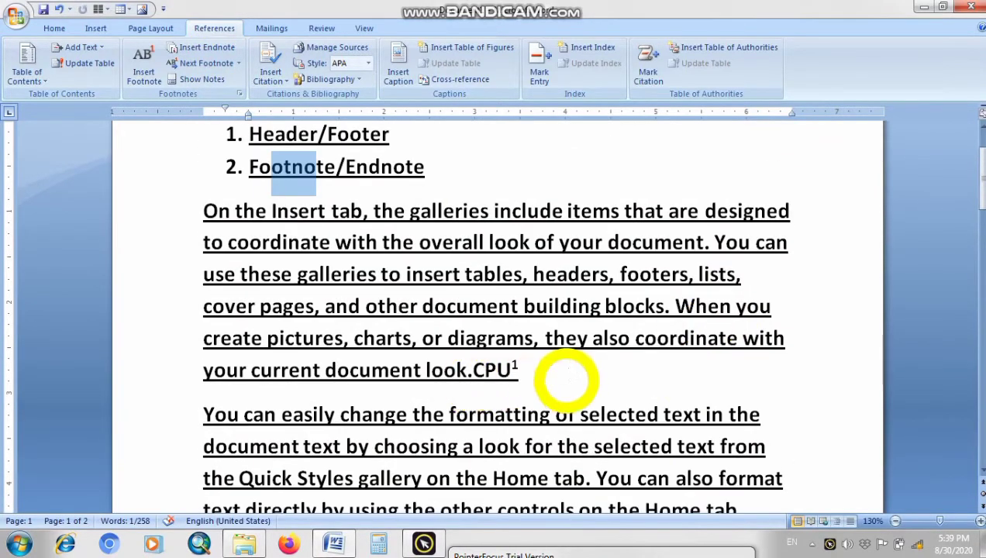
{"action": "scroll", "coordinate": [756, 472], "scroll_direction": "down", "scroll_amount": 2}
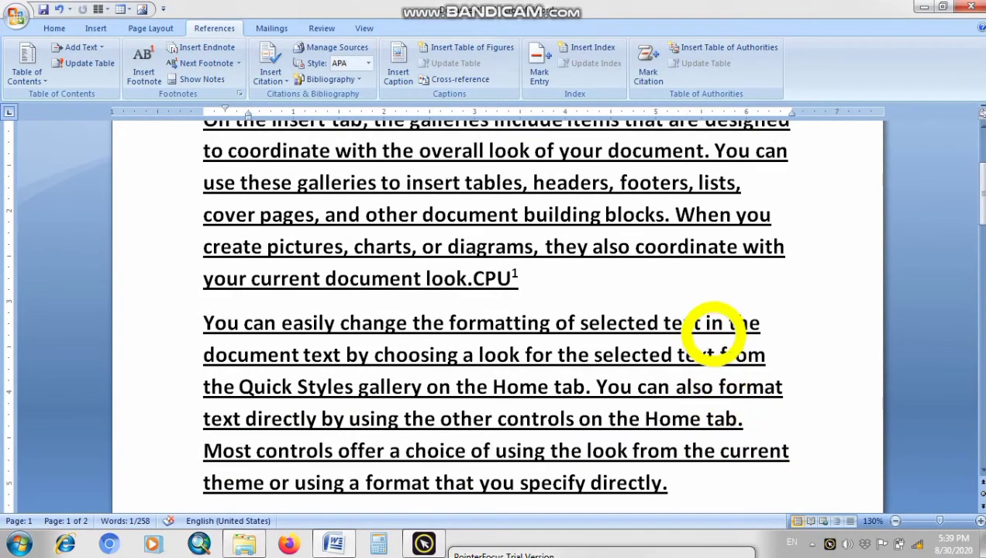
{"action": "left_click", "coordinate": [626, 432]}
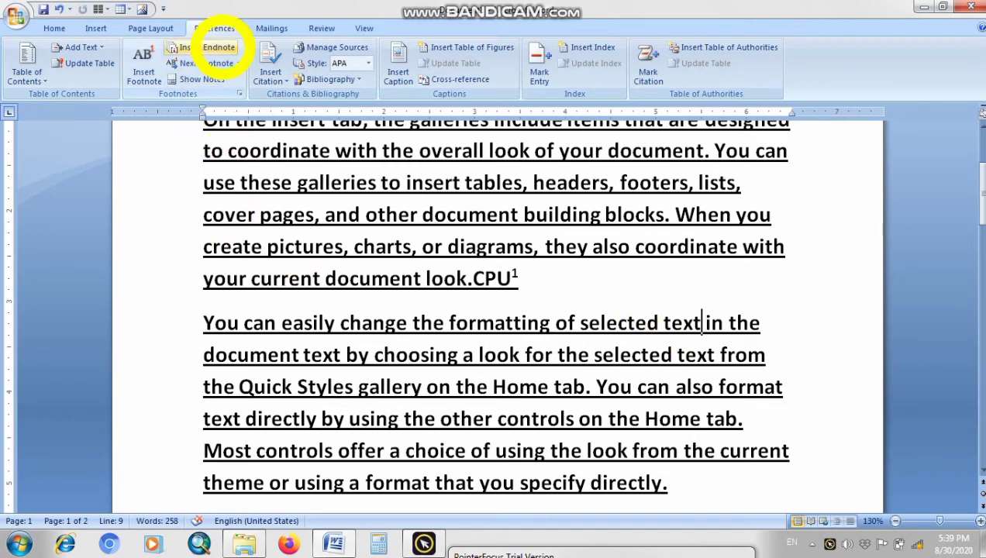
{"action": "left_click", "coordinate": [206, 47]}
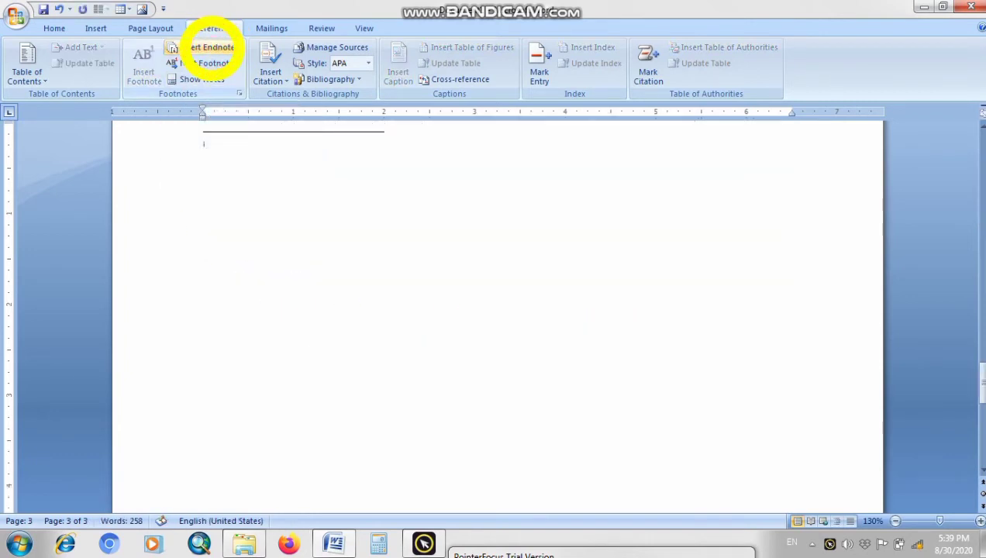
{"action": "scroll", "coordinate": [302, 325], "scroll_direction": "up", "scroll_amount": 15}
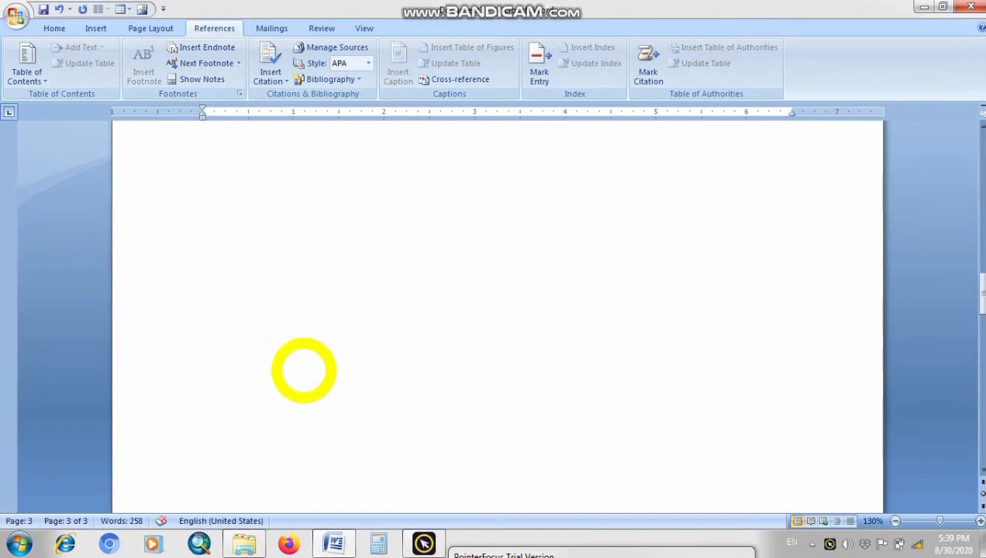
{"action": "scroll", "coordinate": [301, 383], "scroll_direction": "up", "scroll_amount": 10}
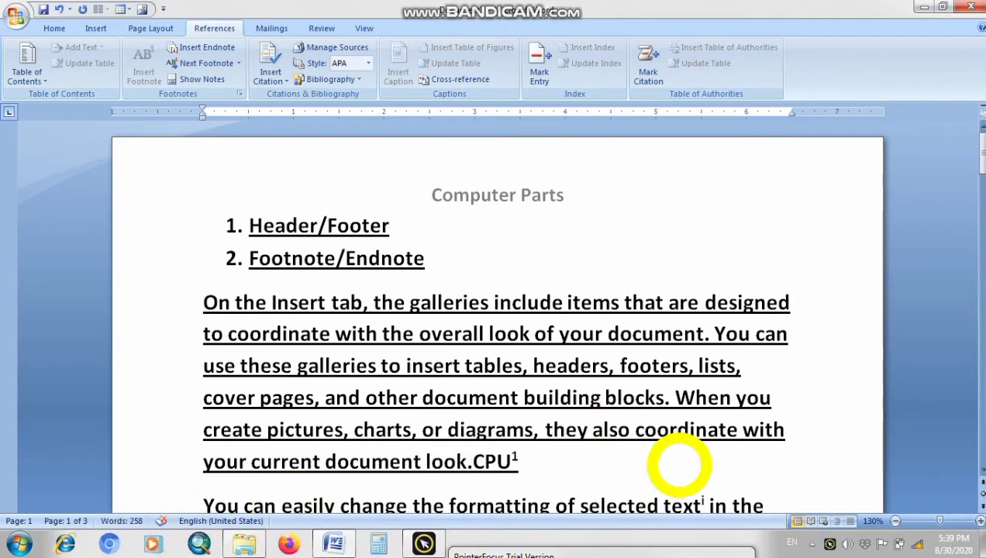
Step: Enter "Alphabets, Numbers and Symbols" as the endnote text on the last page
{"action": "scroll", "coordinate": [680, 464], "scroll_direction": "down", "scroll_amount": 15}
{"action": "scroll", "coordinate": [680, 464], "scroll_direction": "down", "scroll_amount": 10}
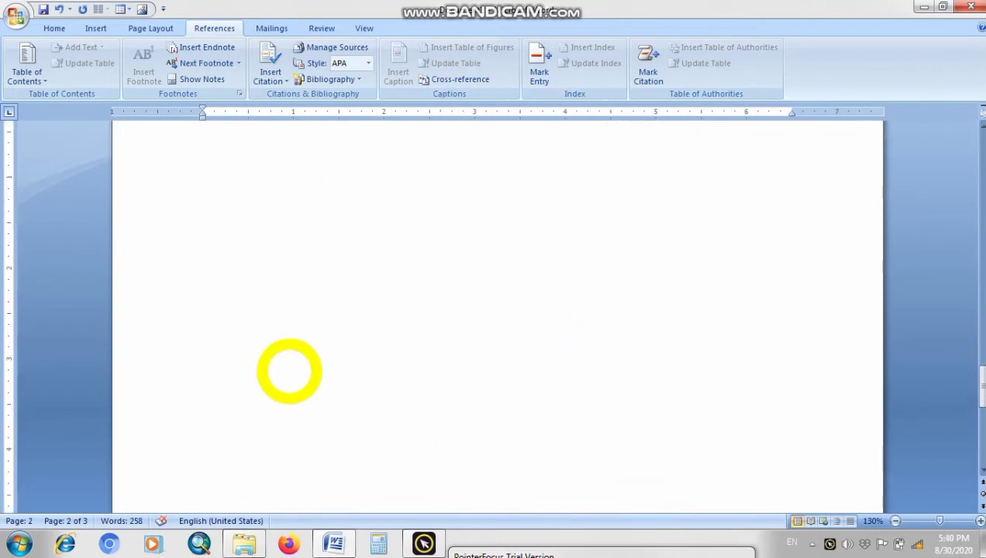
{"action": "scroll", "coordinate": [289, 371], "scroll_direction": "up", "scroll_amount": 3}
{"action": "scroll", "coordinate": [304, 445], "scroll_direction": "up", "scroll_amount": 3}
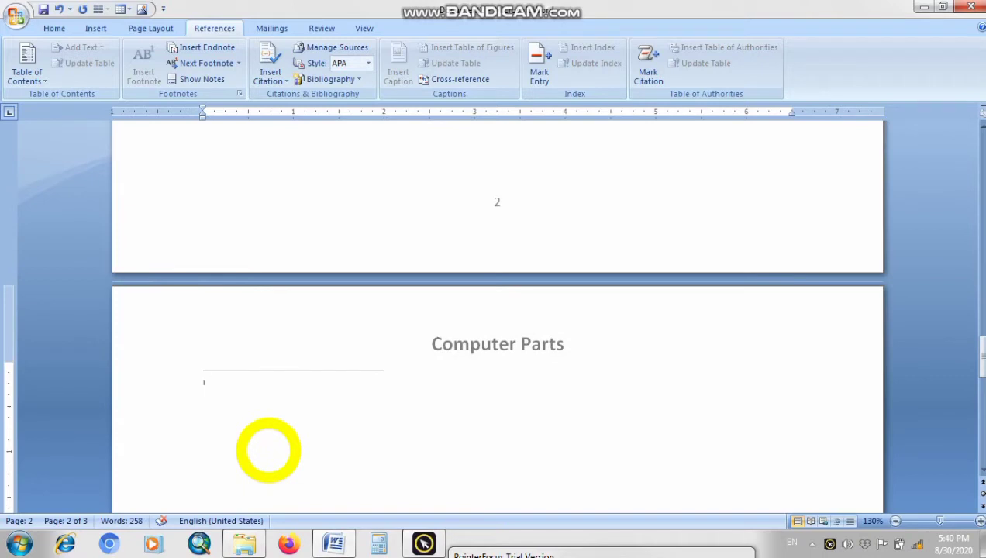
{"action": "key", "text": "BackSpace"}
{"action": "key", "text": "BackSpace"}
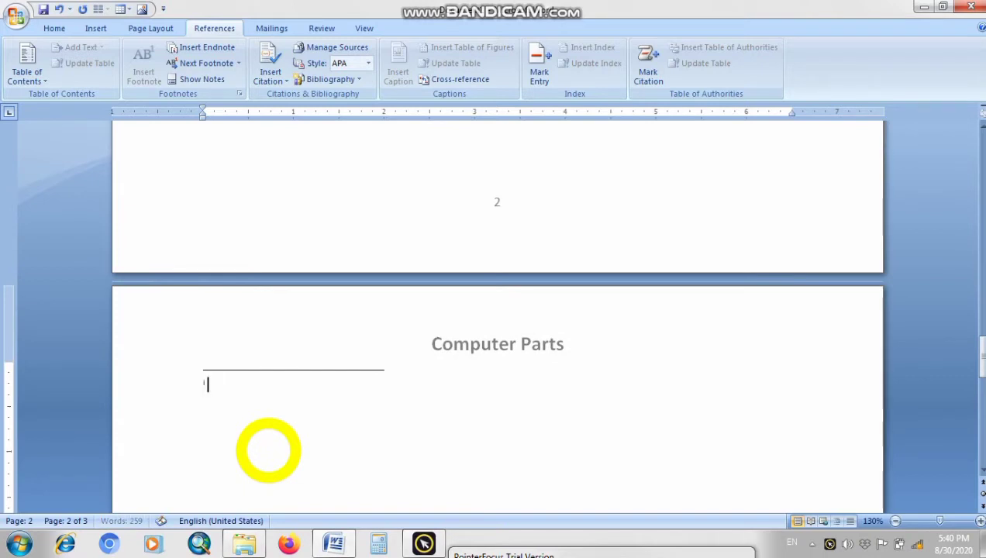
{"action": "key", "text": "BackSpace"}
{"action": "key", "text": "BackSpace"}
{"action": "type", "text": "lphabets, Number"}
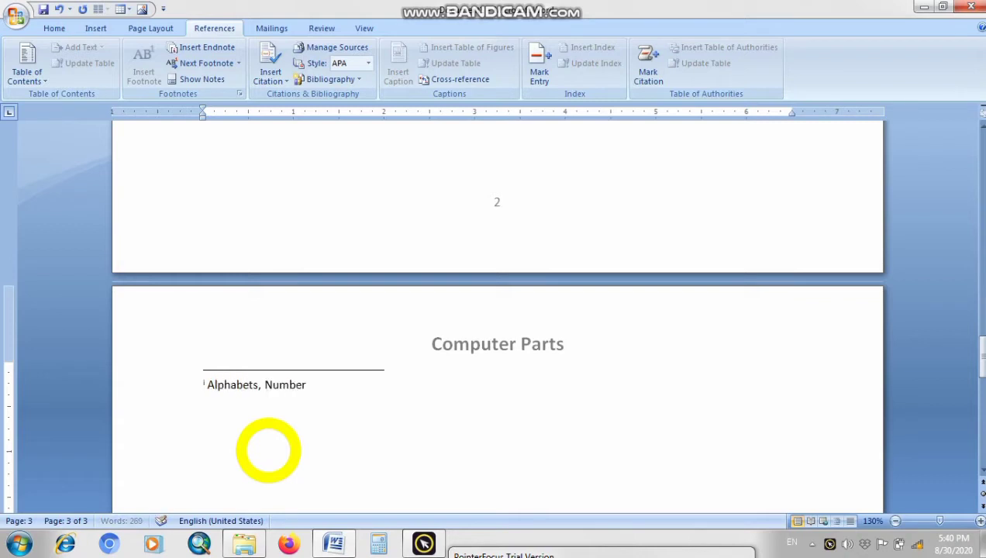
{"action": "key", "text": "BackSpace"}
{"action": "key", "text": "BackSpace"}
{"action": "type", "text": "s"}
{"action": "type", "text": " and Syt"}
{"action": "key", "text": "BackSpace"}
{"action": "type", "text": "mbols"}
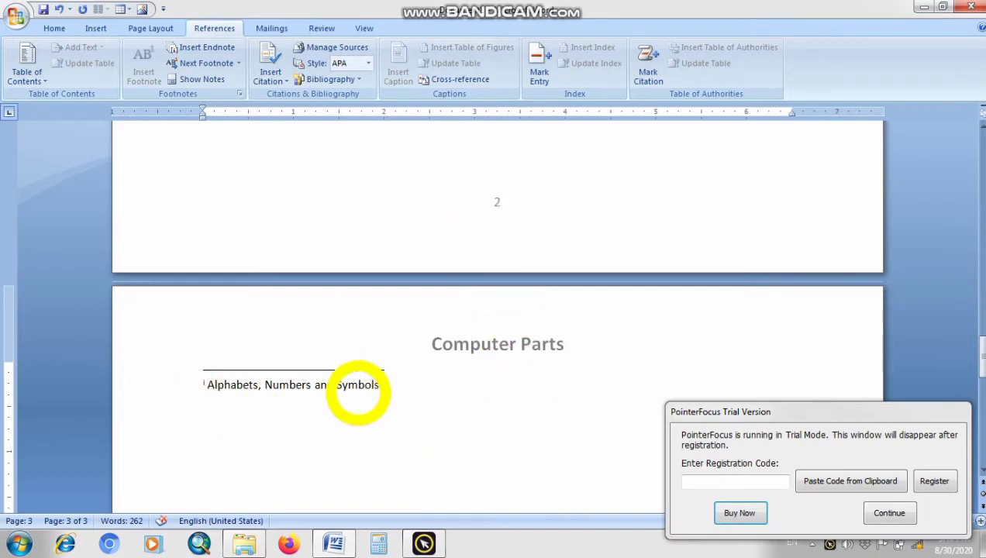
Step: Move the trial window out of the way and examine the endnote mark after "selected text" on page 1
{"action": "left_click_drag", "start_coordinate": [885, 415], "coordinate": [703, 555]}
{"action": "left_click", "coordinate": [628, 416]}
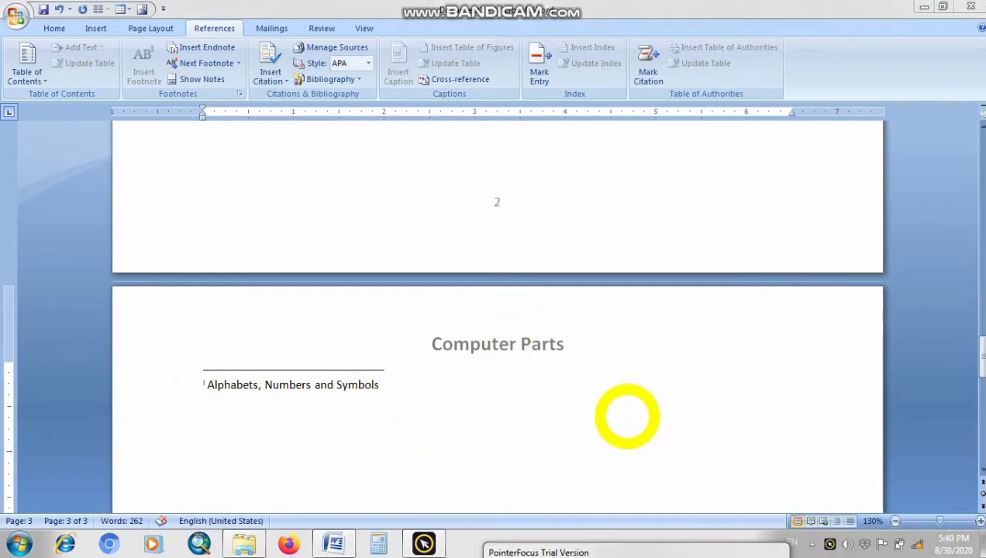
{"action": "left_click", "coordinate": [984, 206]}
{"action": "left_click", "coordinate": [984, 200]}
{"action": "left_click", "coordinate": [984, 194]}
{"action": "left_click", "coordinate": [984, 177]}
{"action": "left_click", "coordinate": [984, 159]}
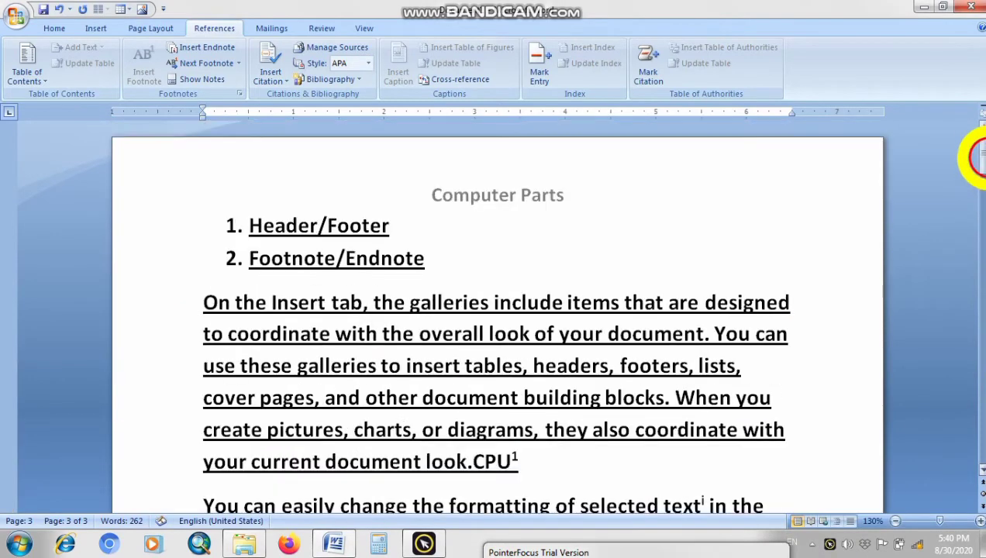
{"action": "scroll", "coordinate": [593, 461], "scroll_direction": "down", "scroll_amount": 3}
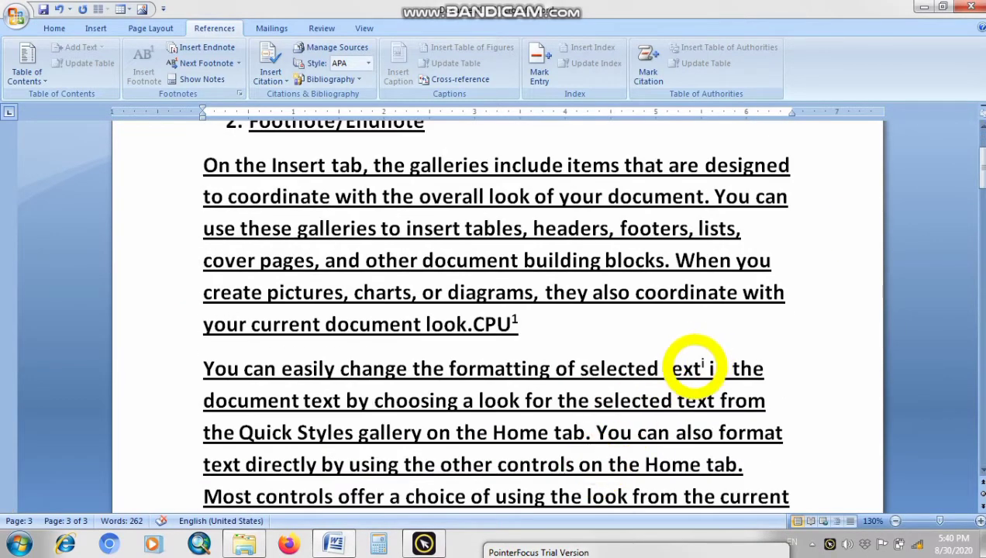
{"action": "mouse_move", "coordinate": [689, 367]}
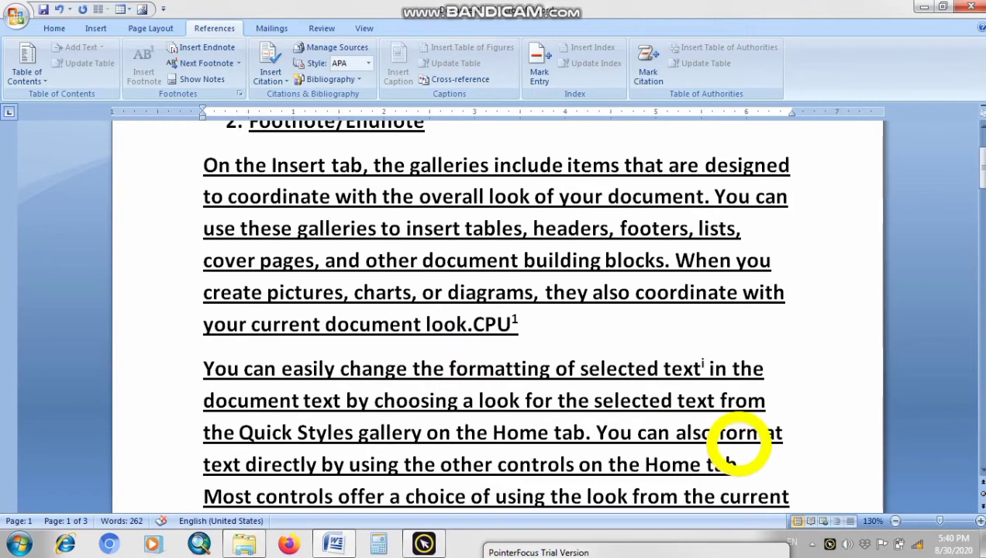
Step: Review pages 1 and 2 for the note reference marks, including the pop-up text of the CPU footnote
{"action": "scroll", "coordinate": [738, 446], "scroll_direction": "down", "scroll_amount": 2}
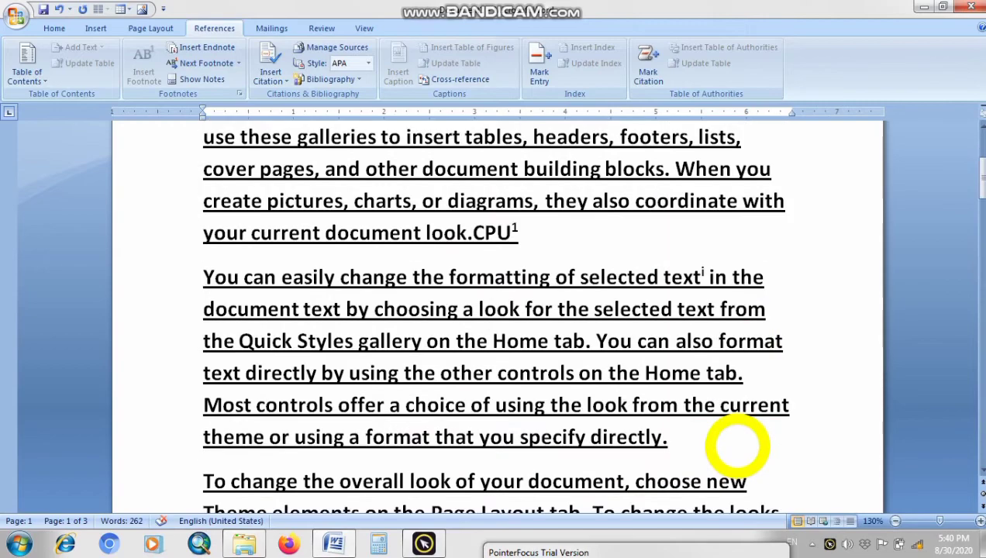
{"action": "scroll", "coordinate": [739, 446], "scroll_direction": "down", "scroll_amount": 8}
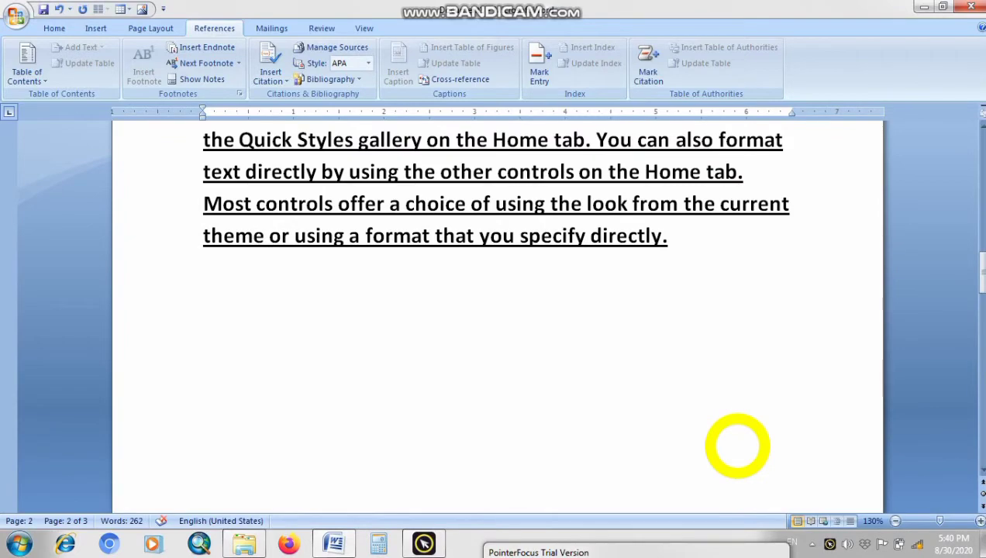
{"action": "scroll", "coordinate": [738, 445], "scroll_direction": "up", "scroll_amount": 10}
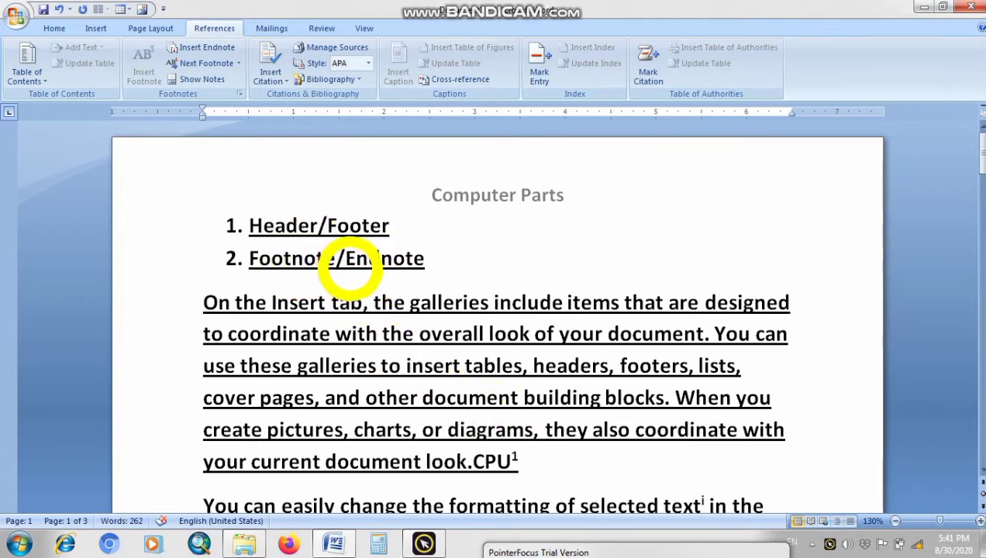
{"action": "scroll", "coordinate": [442, 326], "scroll_direction": "down", "scroll_amount": 6}
{"action": "scroll", "coordinate": [451, 282], "scroll_direction": "up", "scroll_amount": 6}
{"action": "scroll", "coordinate": [512, 419], "scroll_direction": "down", "scroll_amount": 2}
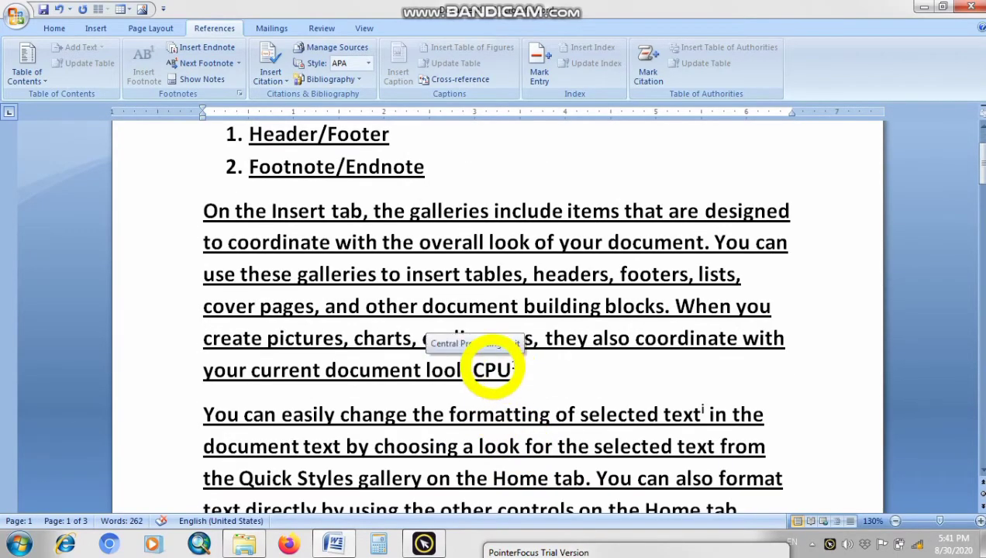
{"action": "scroll", "coordinate": [492, 370], "scroll_direction": "down", "scroll_amount": 2}
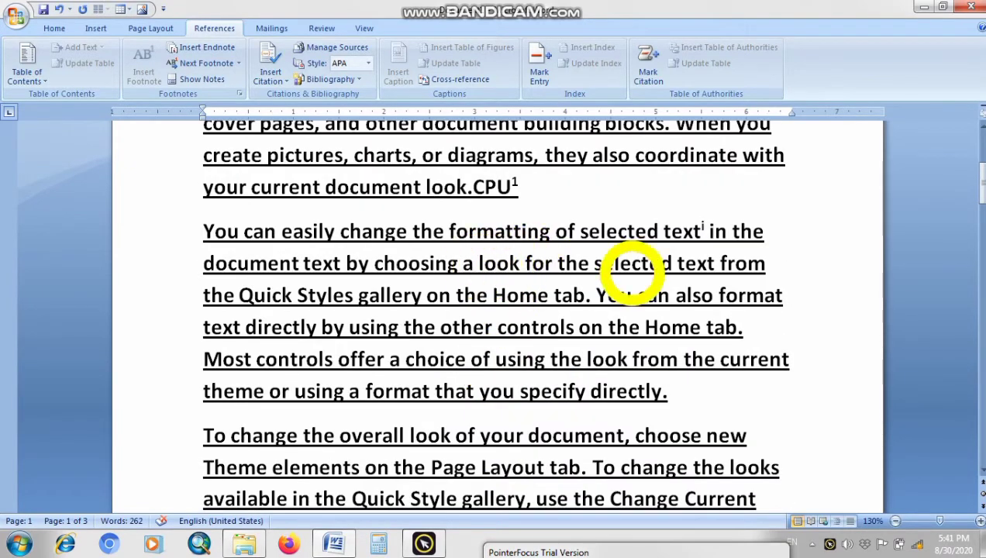
{"action": "scroll", "coordinate": [438, 257], "scroll_direction": "up", "scroll_amount": 2}
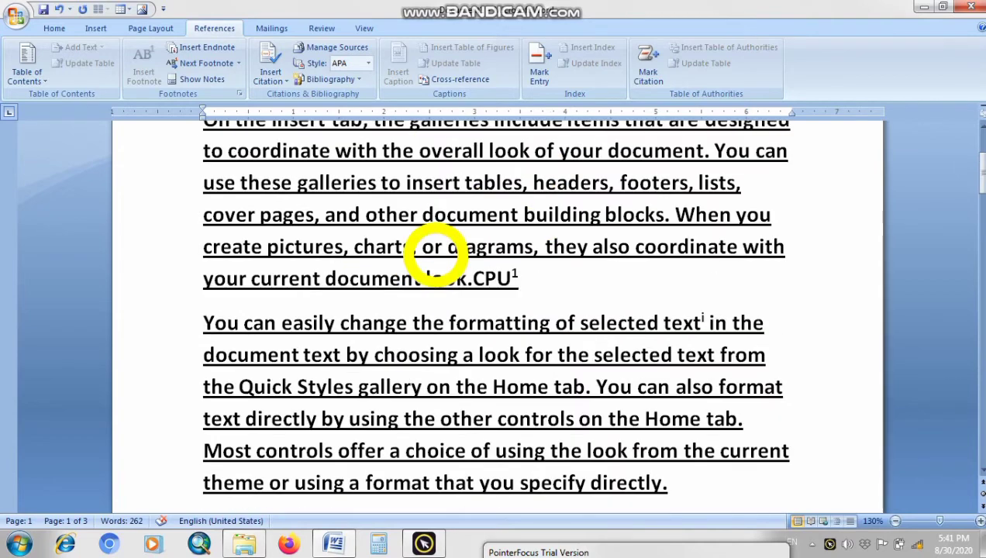
{"action": "scroll", "coordinate": [423, 274], "scroll_direction": "up", "scroll_amount": 2}
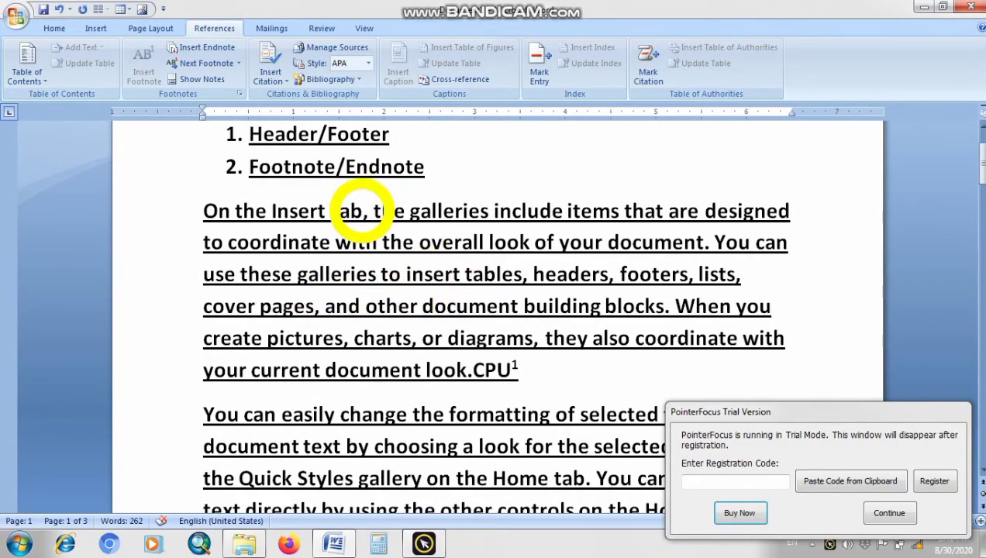
Step: Insert a footnote after "On the Insert tab" in the first body paragraph and check the numbering of the footnote marks
{"action": "left_click", "coordinate": [362, 211]}
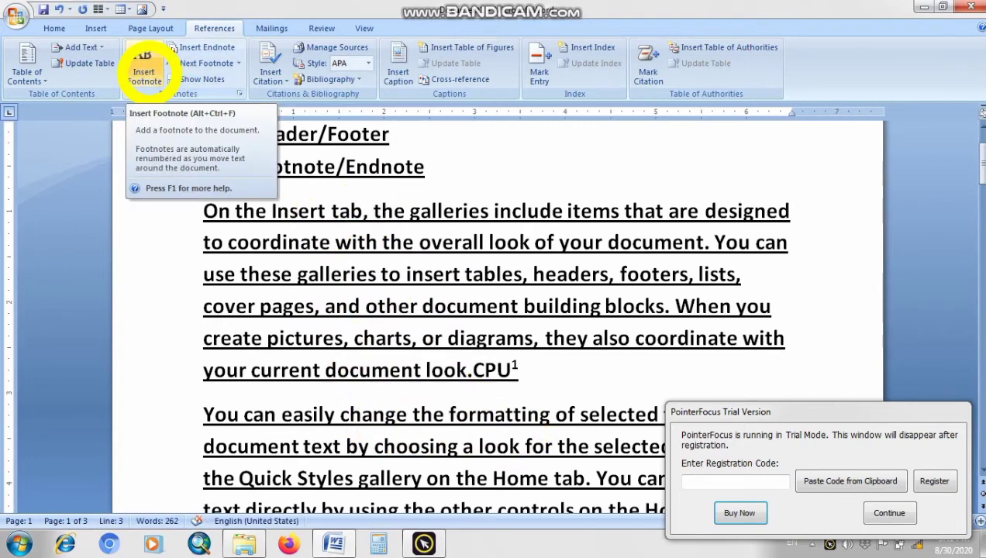
{"action": "left_click", "coordinate": [145, 72]}
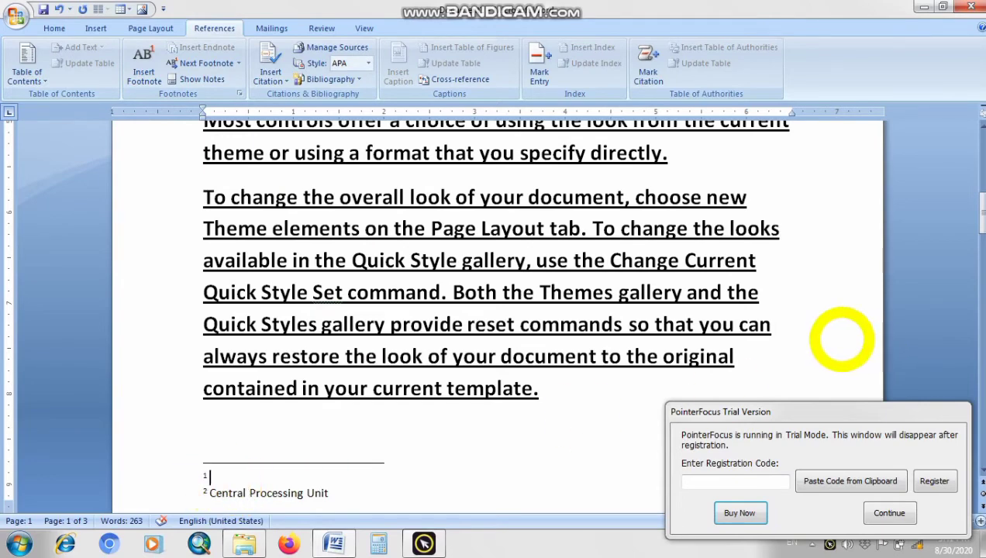
{"action": "scroll", "coordinate": [842, 339], "scroll_direction": "up", "scroll_amount": 5}
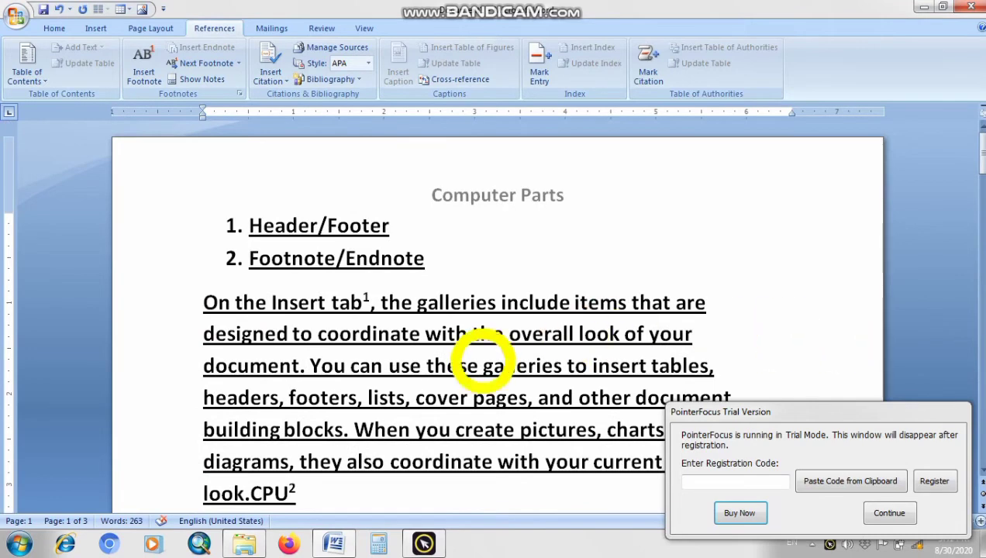
{"action": "scroll", "coordinate": [552, 405], "scroll_direction": "down", "scroll_amount": 1}
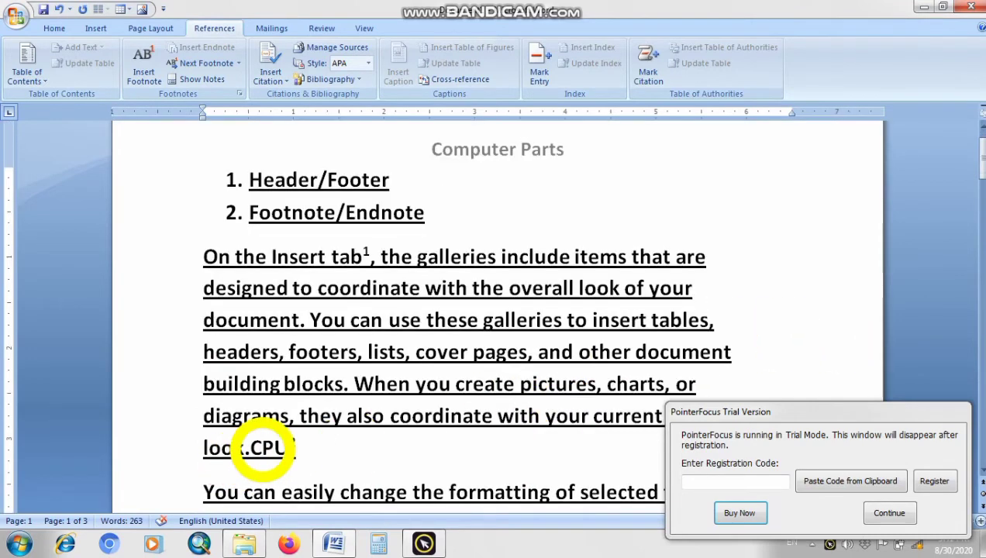
{"action": "mouse_move", "coordinate": [281, 450]}
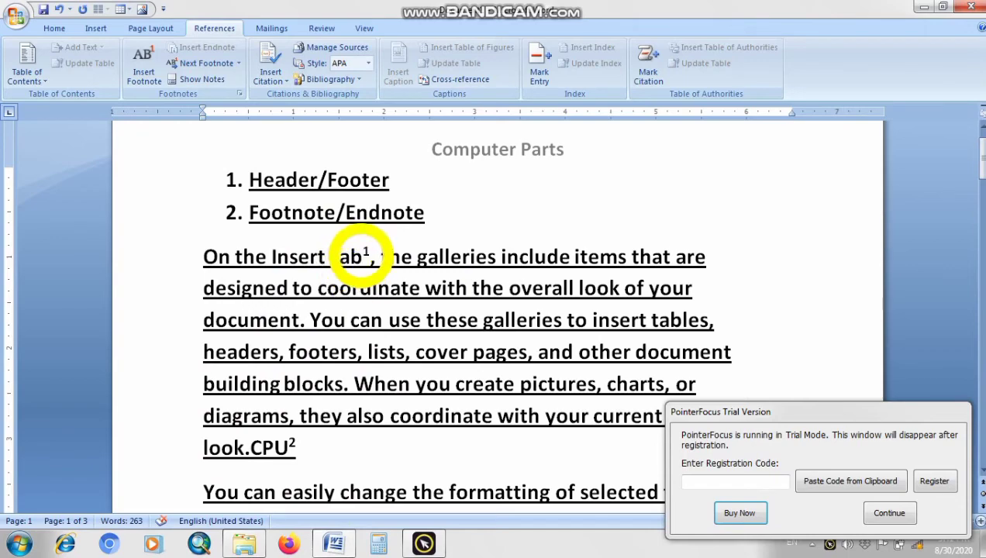
Step: Go to the new footnote from its reference mark and enter "Computer Games" as its text
{"action": "double_click", "coordinate": [364, 254]}
{"action": "scroll", "coordinate": [353, 295], "scroll_direction": "down", "scroll_amount": 2}
{"action": "scroll", "coordinate": [231, 332], "scroll_direction": "up", "scroll_amount": 4}
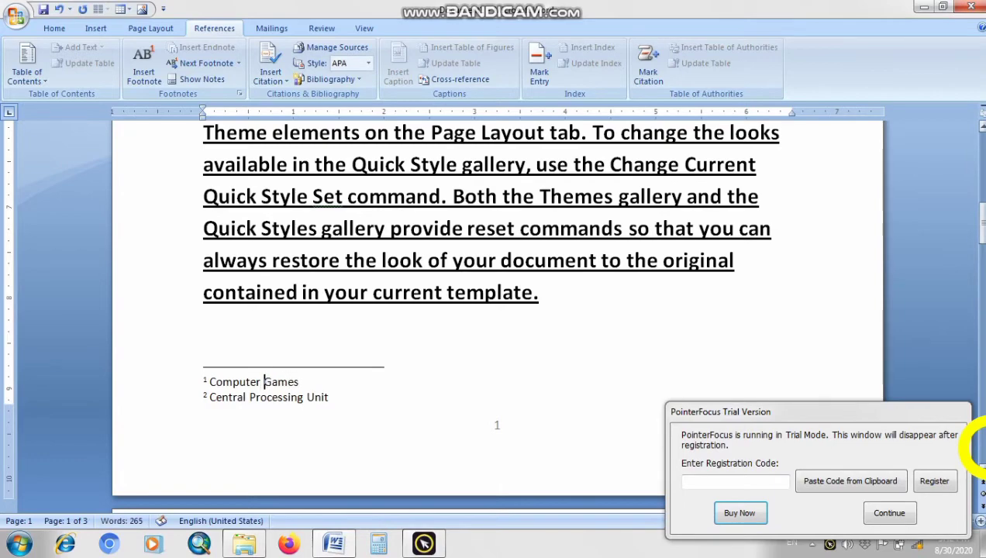
Step: Compare the footnote marks after "Insert tab" and "CPU" with their notes at the foot of page 1
{"action": "scroll", "coordinate": [969, 423], "scroll_direction": "down", "scroll_amount": 4}
{"action": "scroll", "coordinate": [961, 315], "scroll_direction": "up", "scroll_amount": 11}
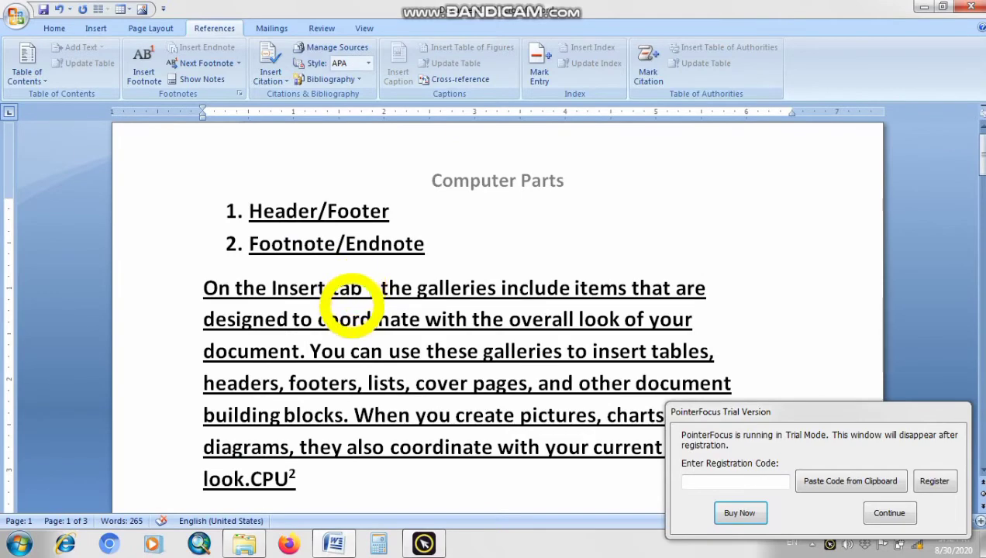
{"action": "scroll", "coordinate": [358, 288], "scroll_direction": "down", "scroll_amount": 9}
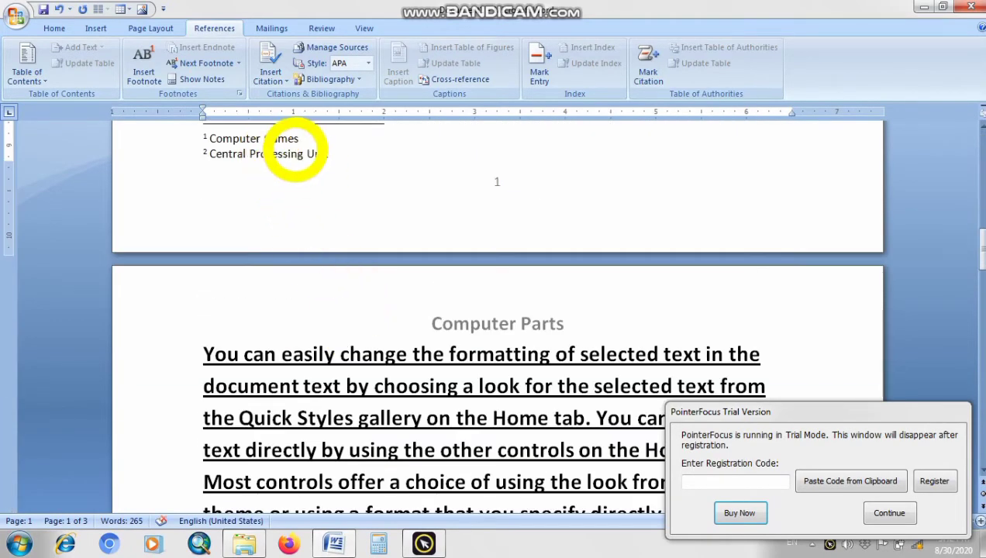
{"action": "scroll", "coordinate": [269, 213], "scroll_direction": "up", "scroll_amount": 8}
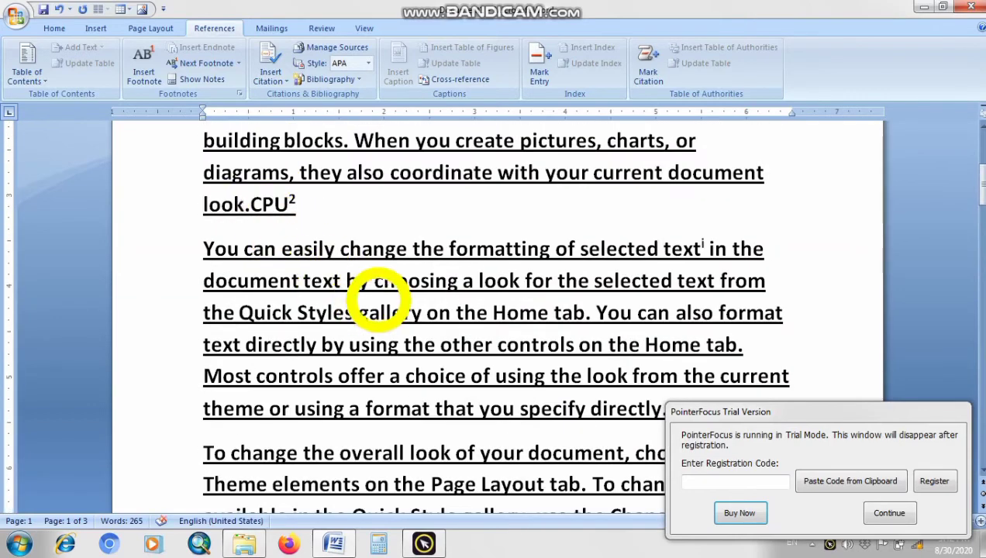
{"action": "scroll", "coordinate": [325, 412], "scroll_direction": "up", "scroll_amount": 2}
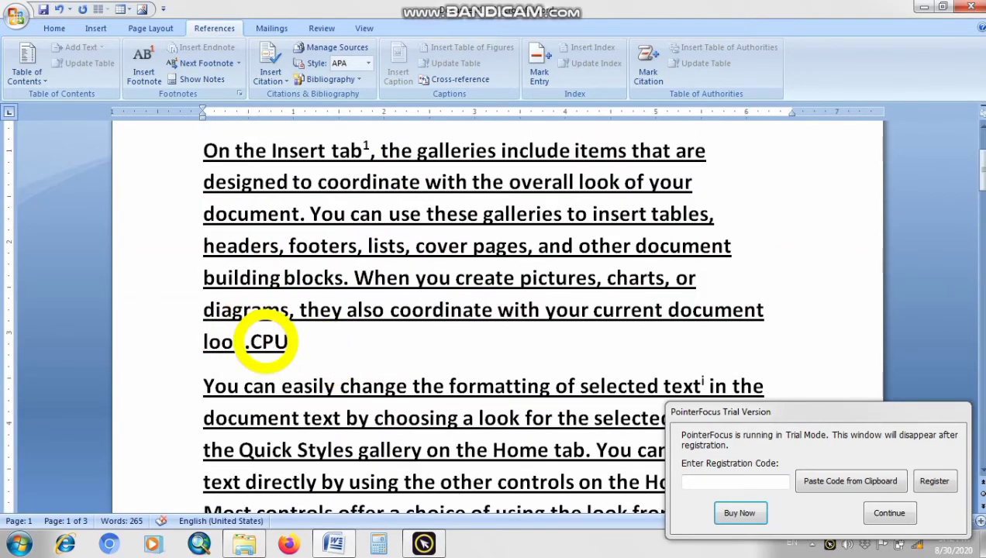
{"action": "scroll", "coordinate": [264, 346], "scroll_direction": "down", "scroll_amount": 6}
{"action": "scroll", "coordinate": [265, 340], "scroll_direction": "down", "scroll_amount": 3}
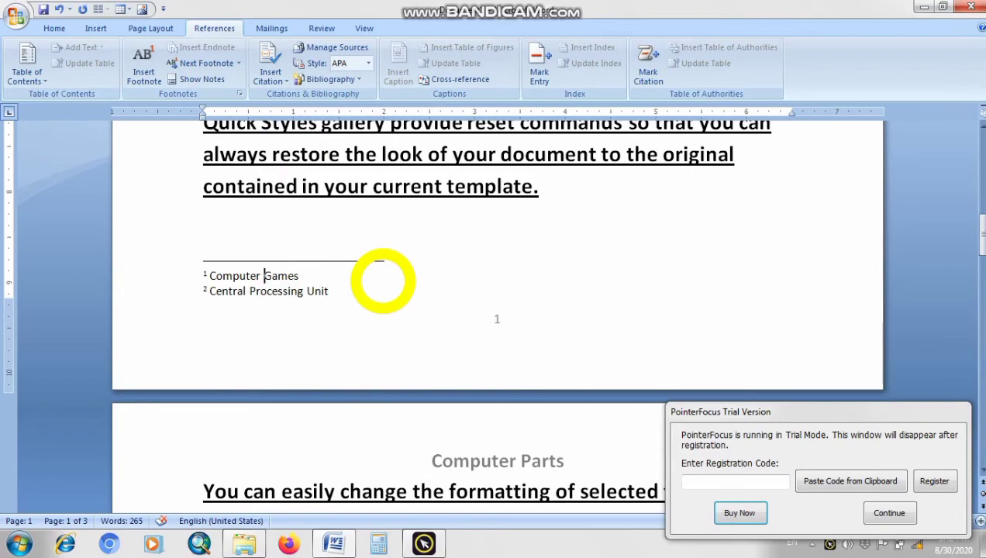
{"action": "scroll", "coordinate": [383, 280], "scroll_direction": "down", "scroll_amount": 3}
{"action": "scroll", "coordinate": [383, 280], "scroll_direction": "up", "scroll_amount": 4}
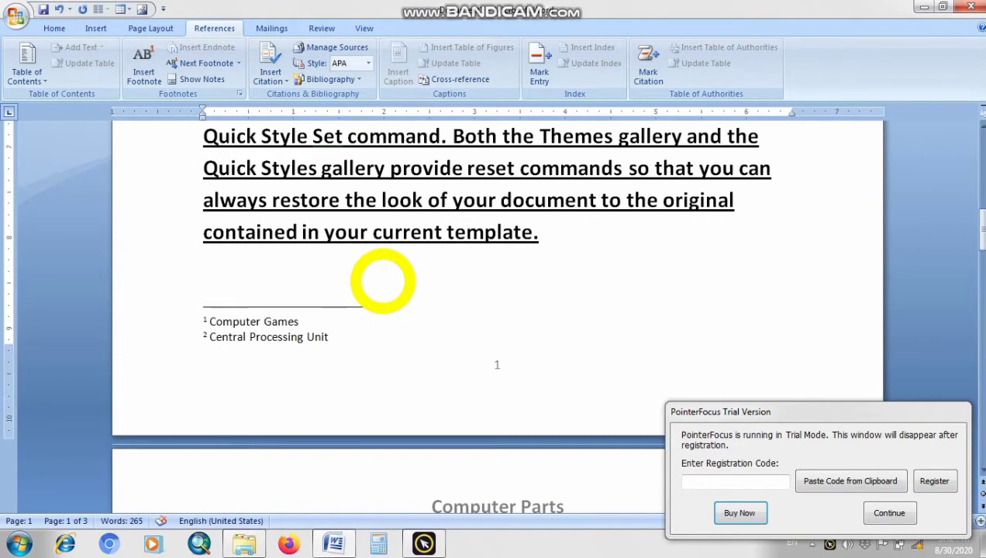
Step: Dismiss the trial window and insert an endnote after "template." at the end of the last paragraph on page 1
{"action": "left_click", "coordinate": [876, 512]}
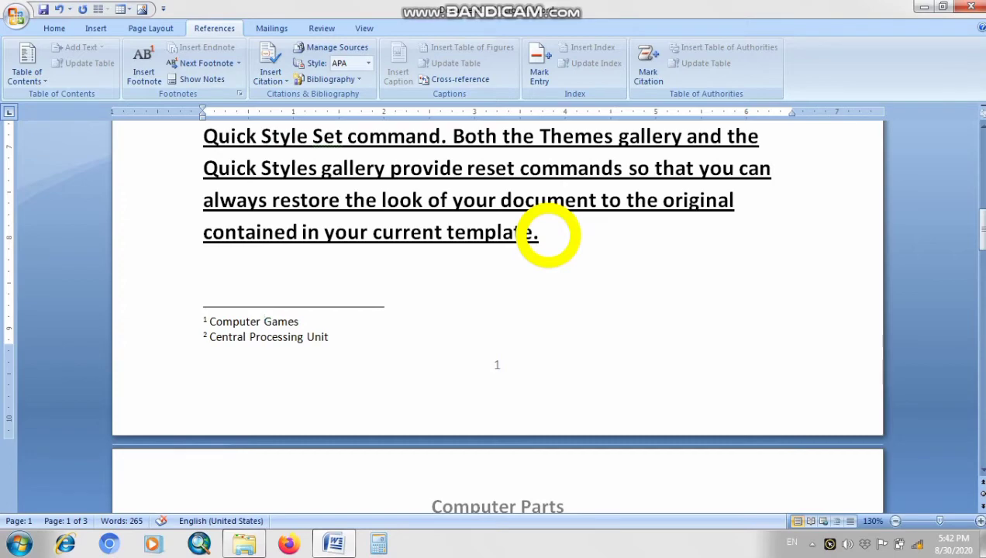
{"action": "left_click", "coordinate": [538, 235]}
{"action": "scroll", "coordinate": [551, 242], "scroll_direction": "up", "scroll_amount": 4}
{"action": "scroll", "coordinate": [545, 335], "scroll_direction": "down", "scroll_amount": 4}
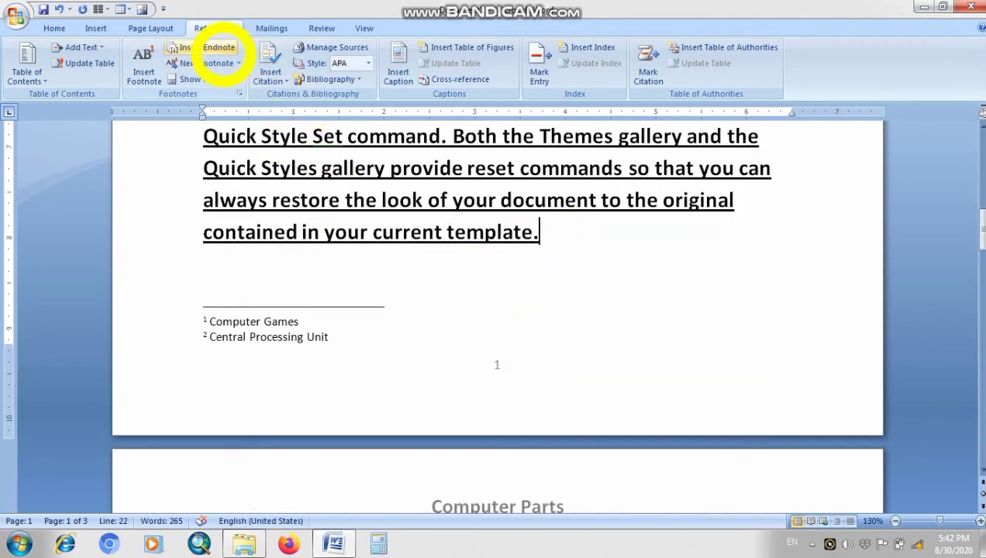
{"action": "left_click", "coordinate": [216, 47]}
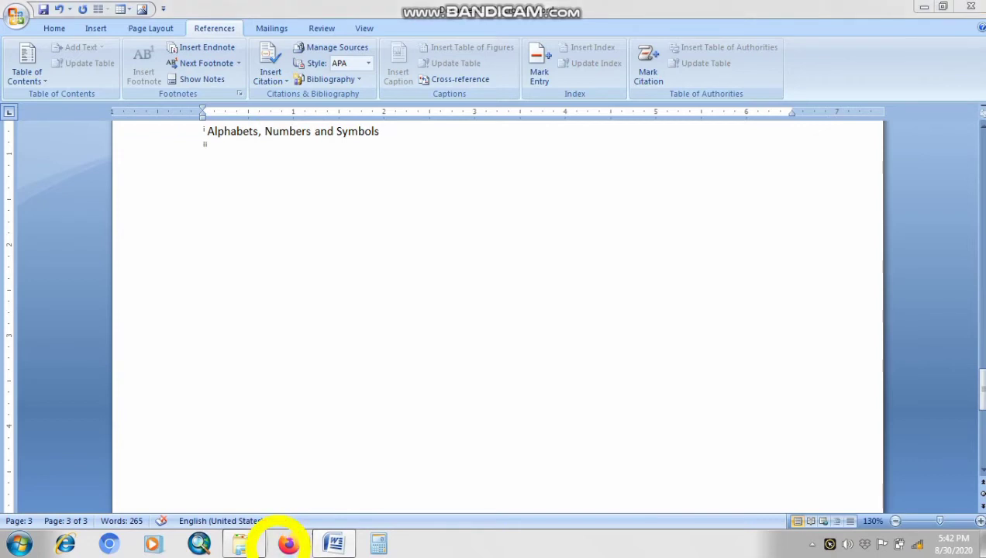
Step: Switch to Firefox and open the classroom.google site from the Top Sites of the first tab
{"action": "left_click", "coordinate": [287, 544]}
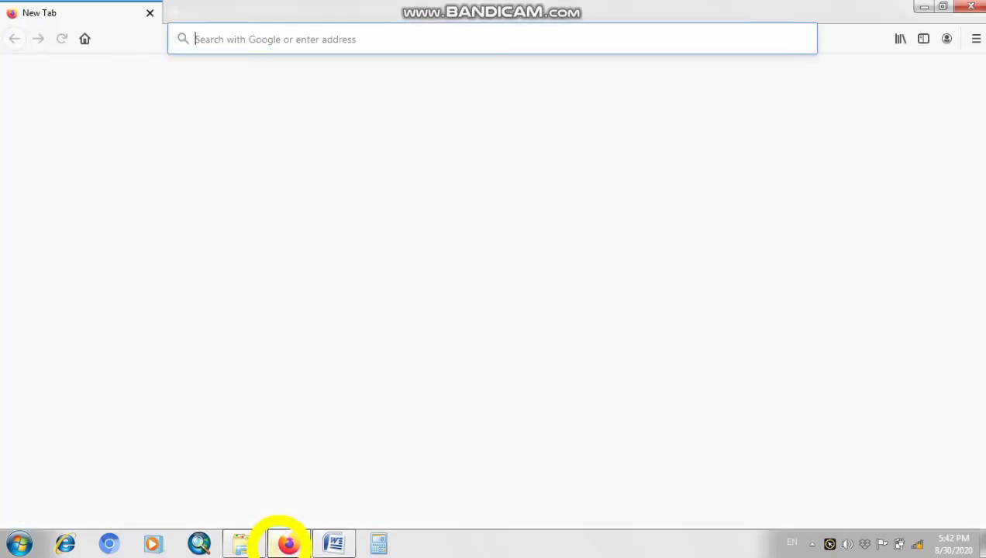
{"action": "left_click", "coordinate": [175, 13]}
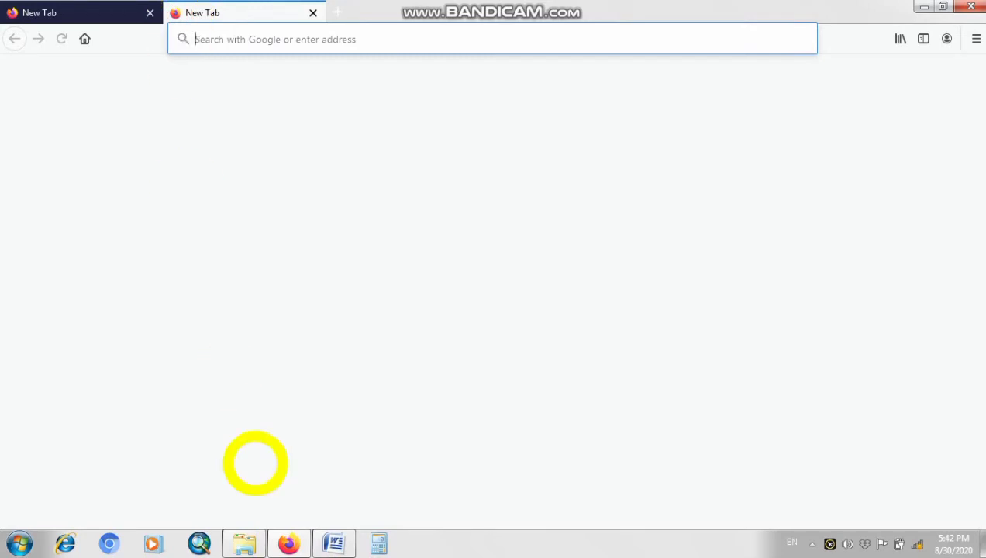
{"action": "left_click", "coordinate": [39, 11]}
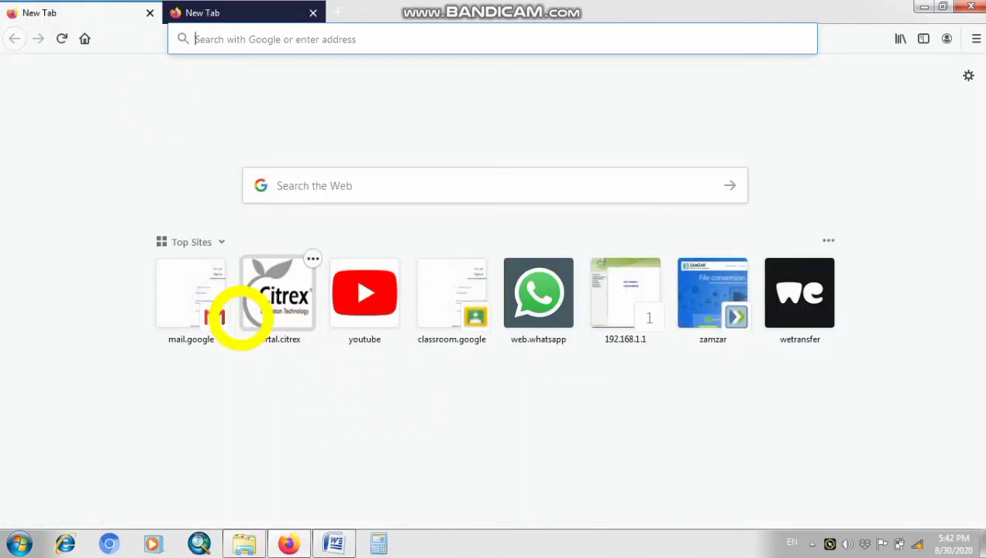
{"action": "left_click", "coordinate": [442, 279]}
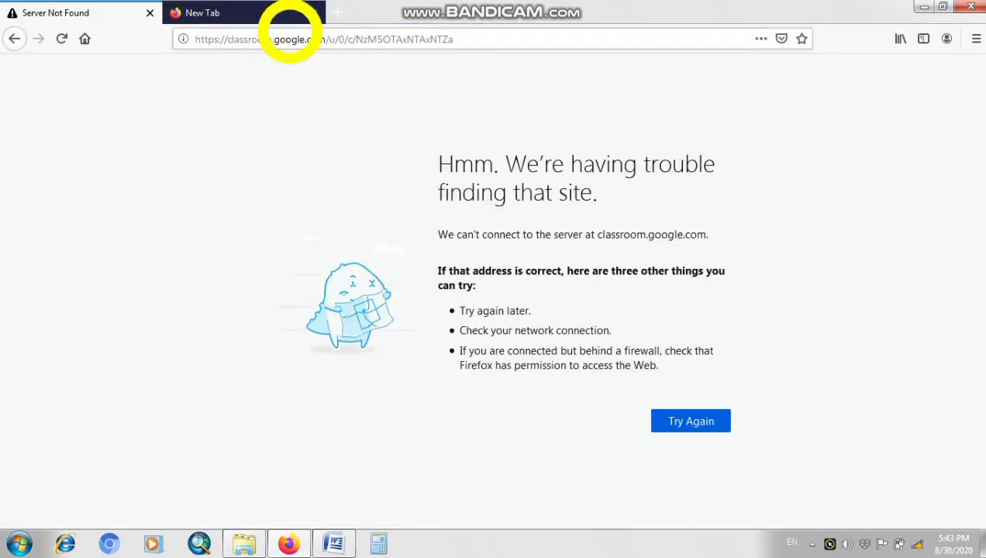
Step: Copy the full classroom.google.com page address and paste it in Word as the text of the second endnote
{"action": "left_click", "coordinate": [456, 45]}
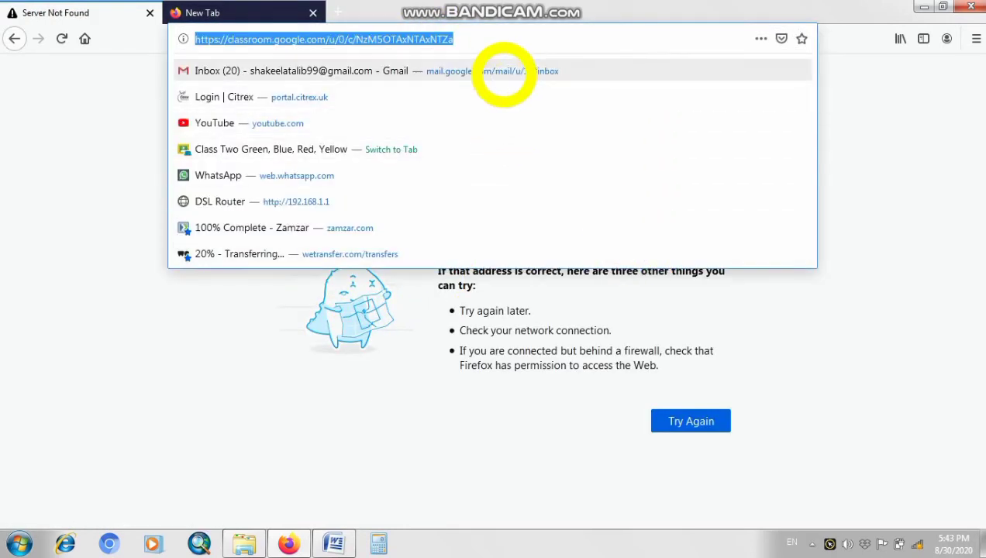
{"action": "left_click", "coordinate": [480, 39]}
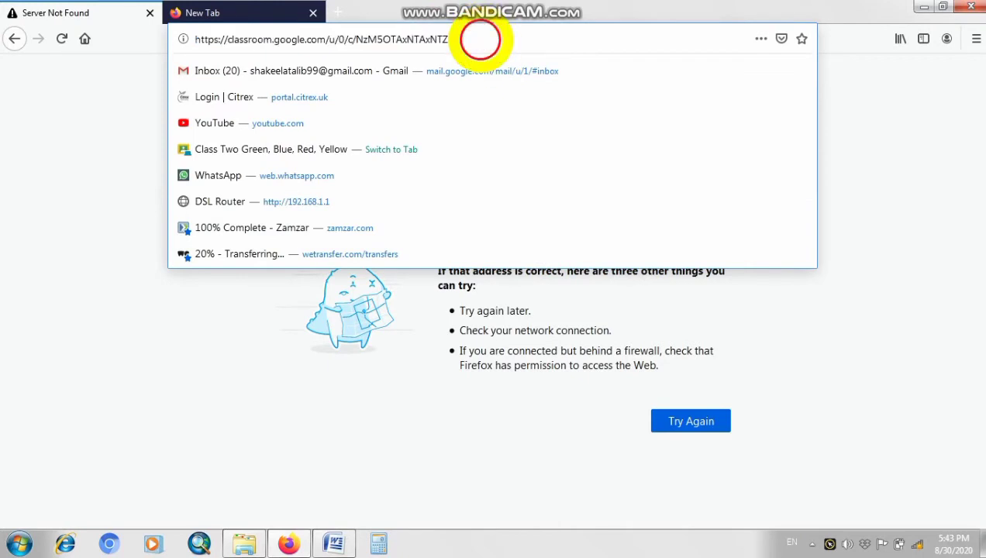
{"action": "type", "text": "a"}
{"action": "key", "text": "ctrl+a"}
{"action": "key", "text": "ctrl+c"}
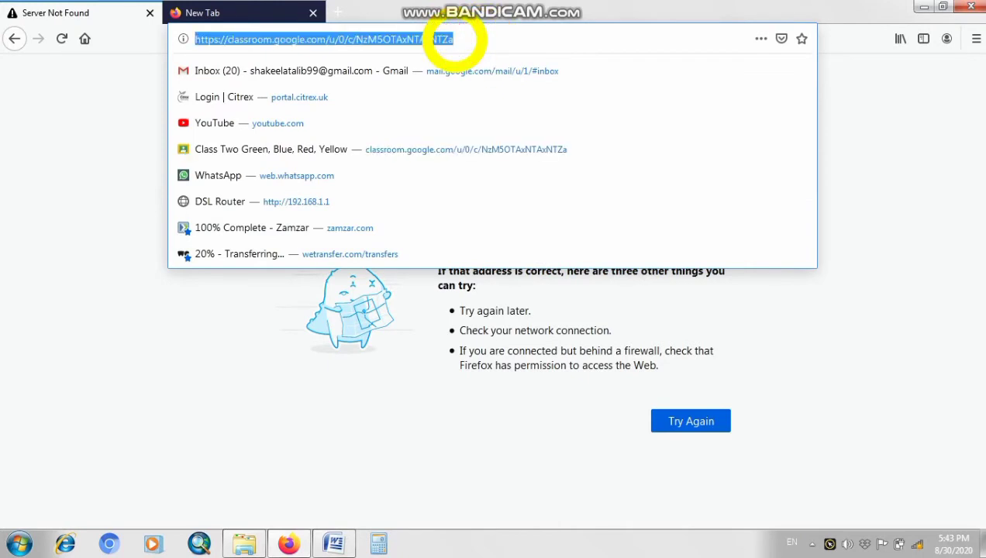
{"action": "left_click", "coordinate": [334, 544]}
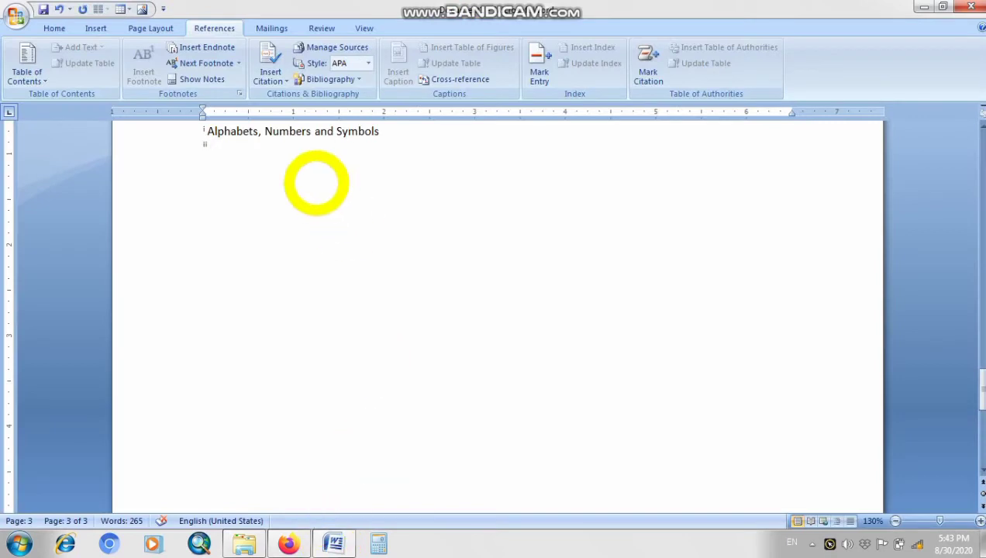
{"action": "key", "text": "ctrl+v"}
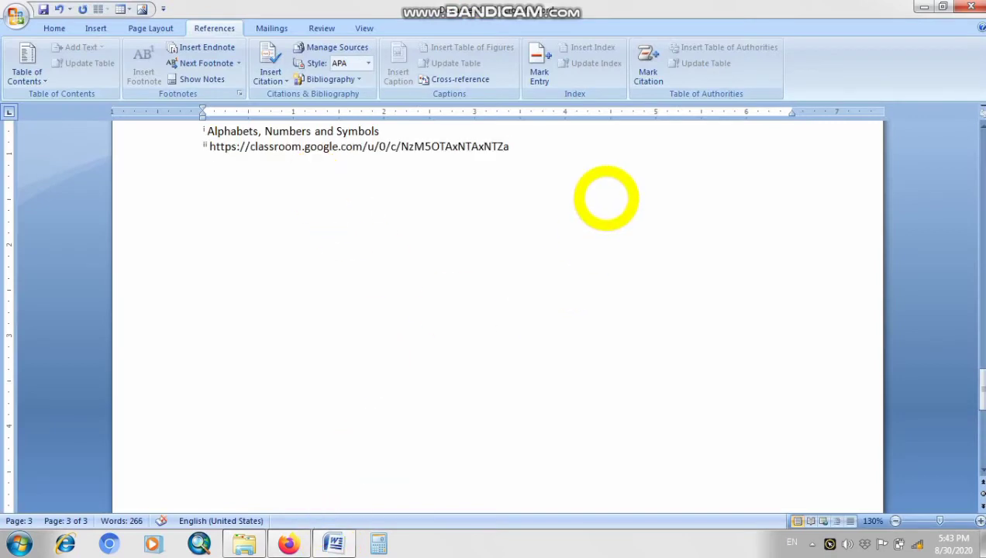
Step: Compare the endnote mark after "template." on page 1 with the endnotes on page 3, and dismiss the trial window
{"action": "scroll", "coordinate": [416, 276], "scroll_direction": "up", "scroll_amount": 3}
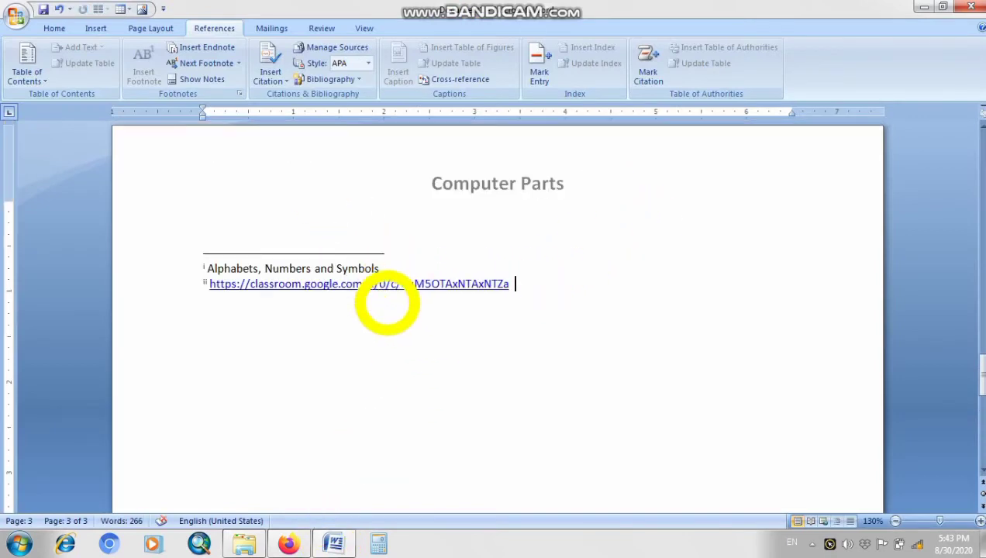
{"action": "scroll", "coordinate": [622, 324], "scroll_direction": "up", "scroll_amount": 20}
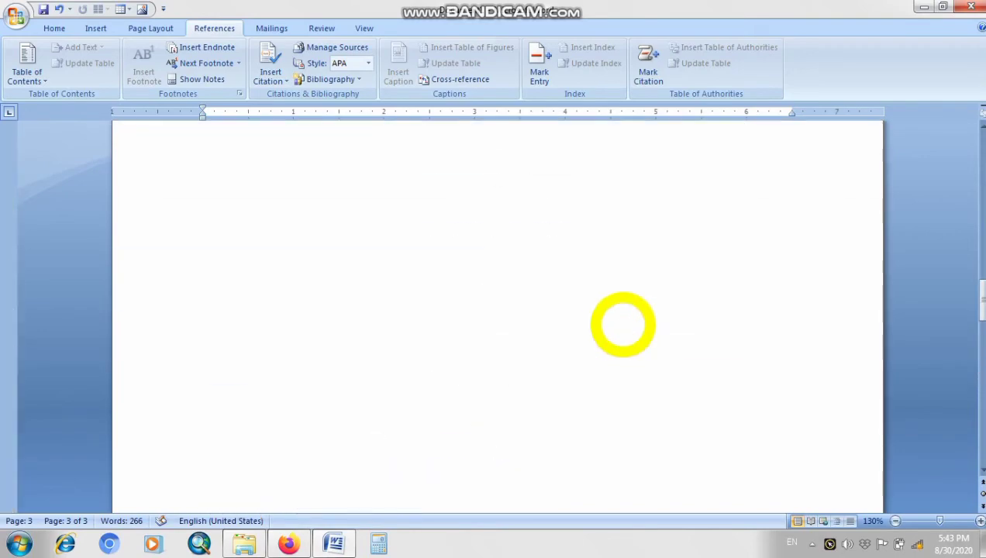
{"action": "scroll", "coordinate": [693, 444], "scroll_direction": "up", "scroll_amount": 9}
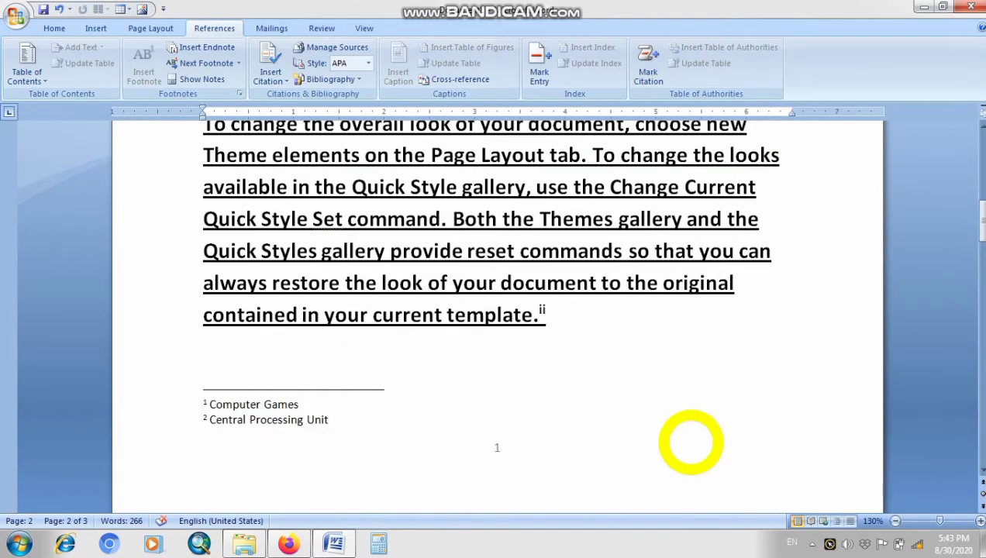
{"action": "scroll", "coordinate": [565, 349], "scroll_direction": "down", "scroll_amount": 15}
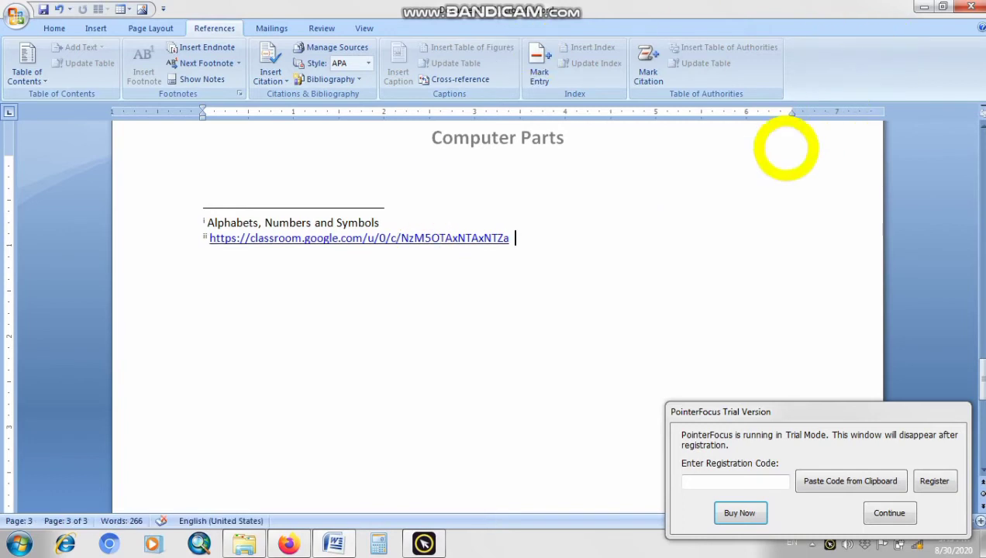
{"action": "scroll", "coordinate": [722, 190], "scroll_direction": "up", "scroll_amount": 8}
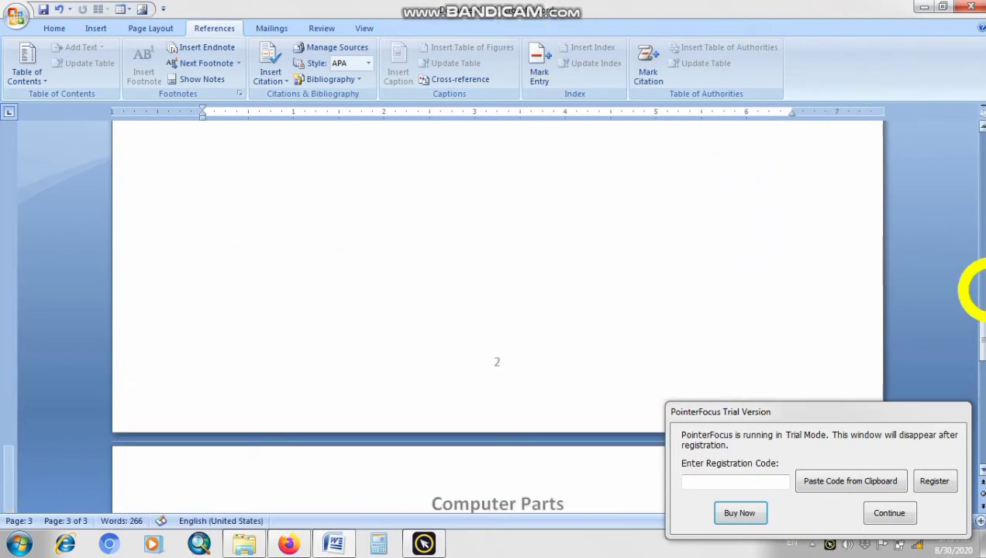
{"action": "left_click", "coordinate": [892, 512]}
{"action": "left_click_drag", "start_coordinate": [980, 352], "coordinate": [978, 138]}
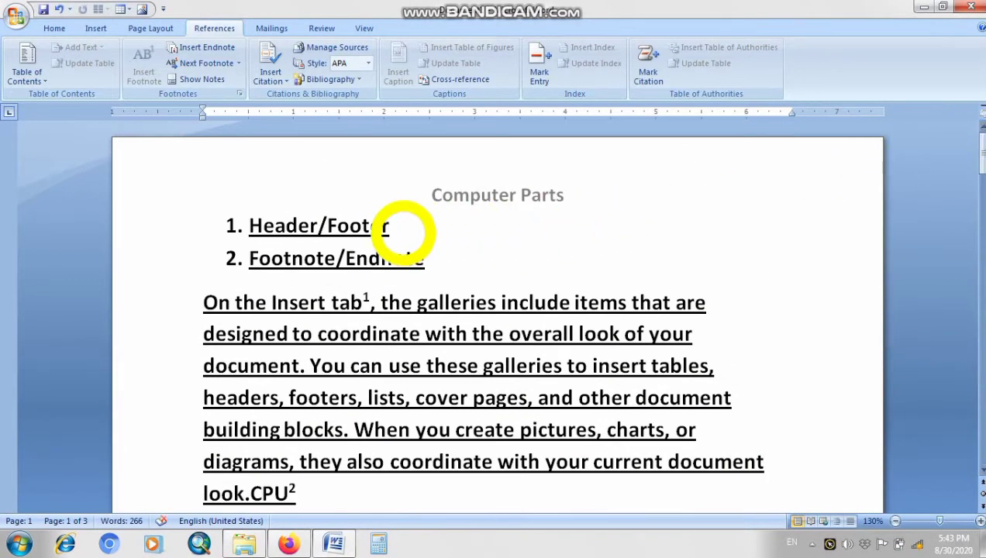
Step: Shrink all the document's body text to 8 pt and undo the last reductions to leave it at 10 pt
{"action": "left_click", "coordinate": [55, 28]}
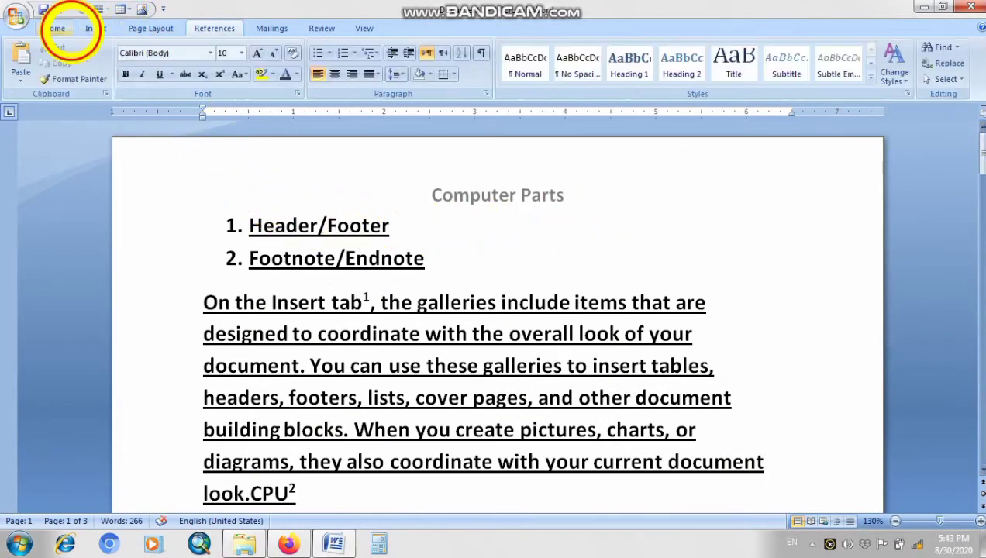
{"action": "left_click", "coordinate": [249, 223]}
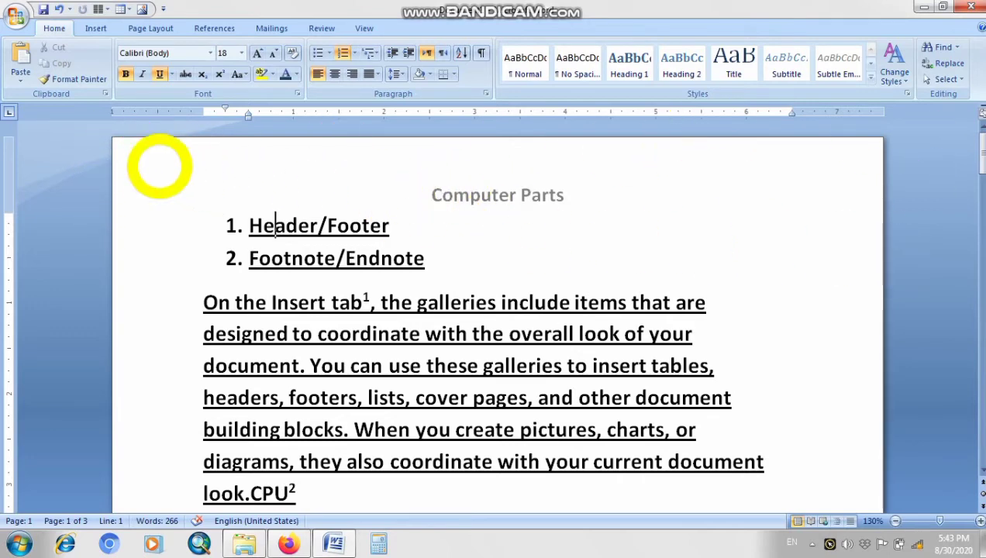
{"action": "scroll", "coordinate": [621, 213], "scroll_direction": "down", "scroll_amount": 7}
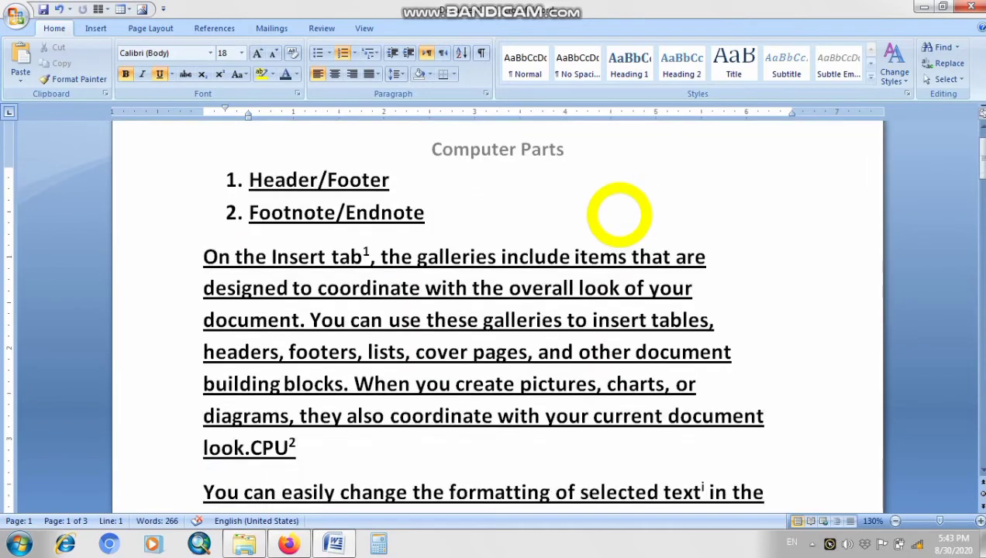
{"action": "scroll", "coordinate": [615, 209], "scroll_direction": "up", "scroll_amount": 6}
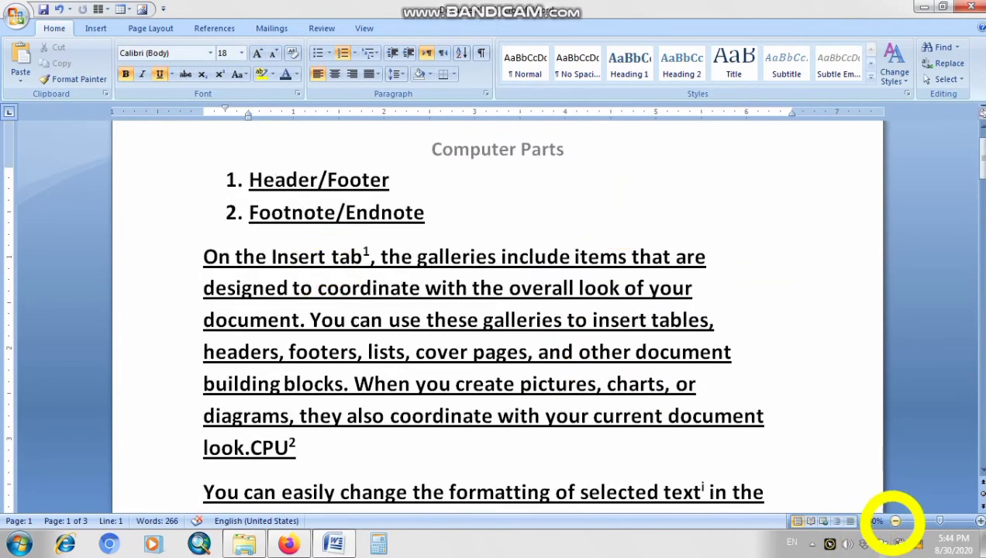
{"action": "scroll", "coordinate": [815, 472], "scroll_direction": "down", "scroll_amount": 1}
{"action": "key", "text": "ctrl+a"}
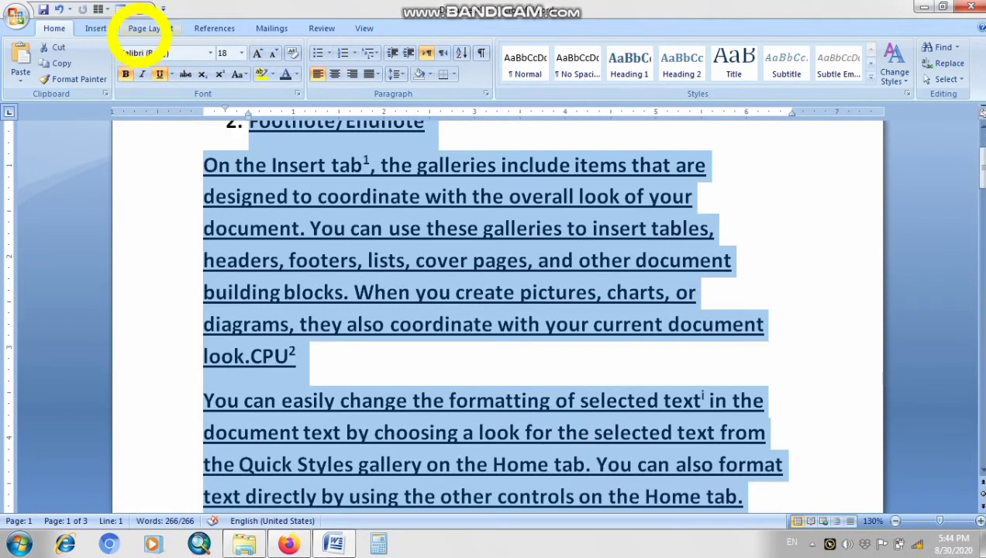
{"action": "left_click", "coordinate": [273, 53]}
{"action": "left_click", "coordinate": [273, 53]}
{"action": "left_click", "coordinate": [273, 53]}
{"action": "left_click", "coordinate": [273, 53]}
{"action": "left_click", "coordinate": [273, 53]}
{"action": "left_click", "coordinate": [273, 53]}
{"action": "left_click", "coordinate": [273, 53]}
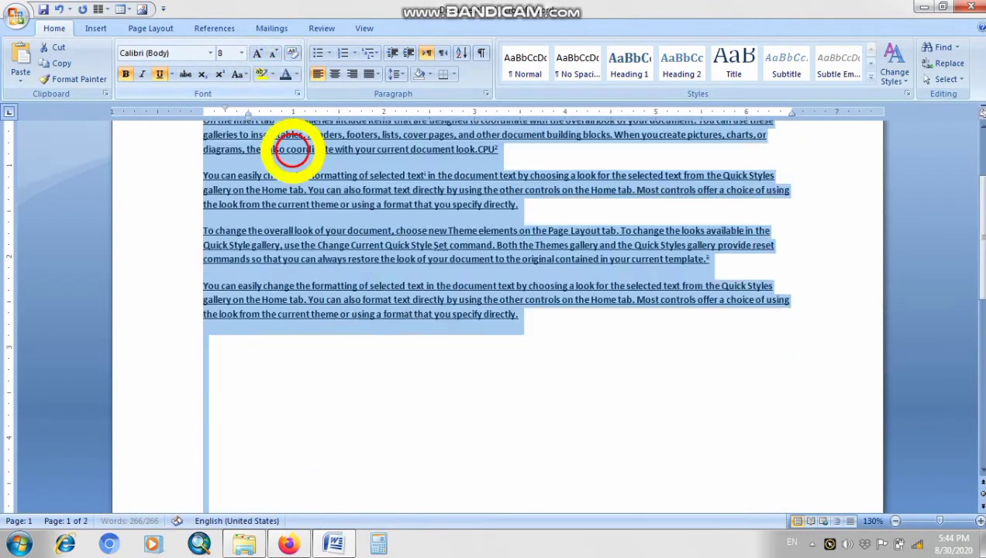
{"action": "scroll", "coordinate": [359, 398], "scroll_direction": "down", "scroll_amount": 6}
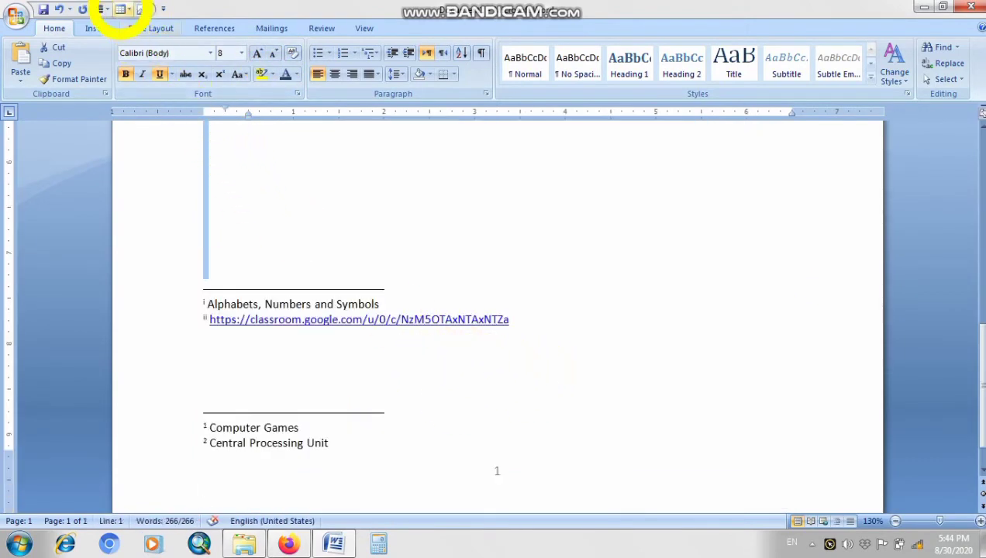
{"action": "left_click", "coordinate": [59, 9]}
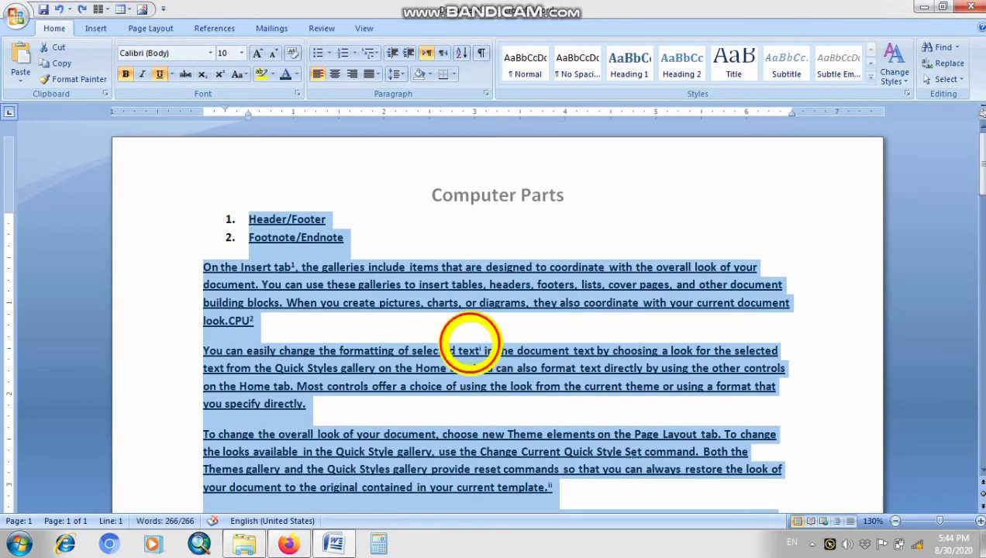
{"action": "left_click", "coordinate": [375, 294]}
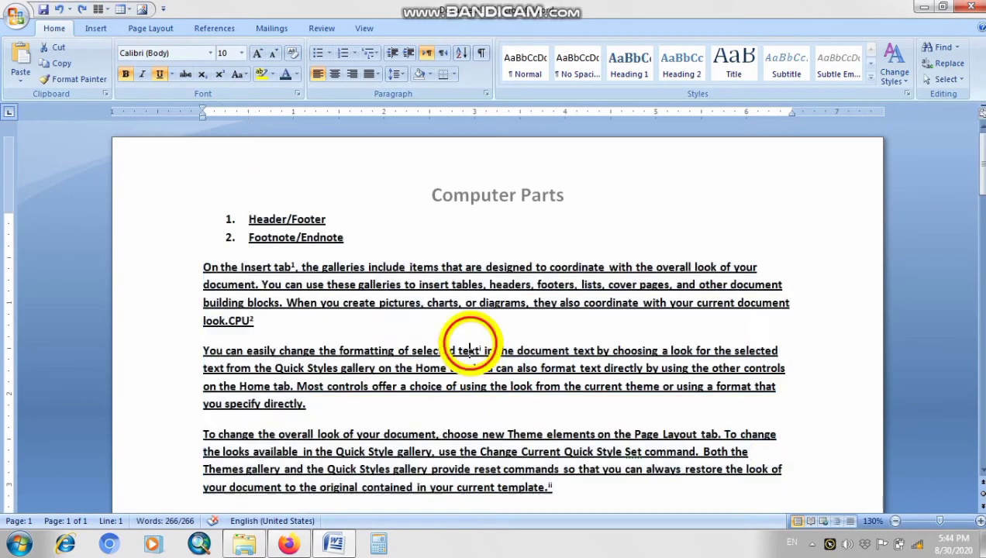
Step: Examine the resized text and the footnotes at the foot of page 1 at a reduced zoom of 95%
{"action": "left_click", "coordinate": [896, 521]}
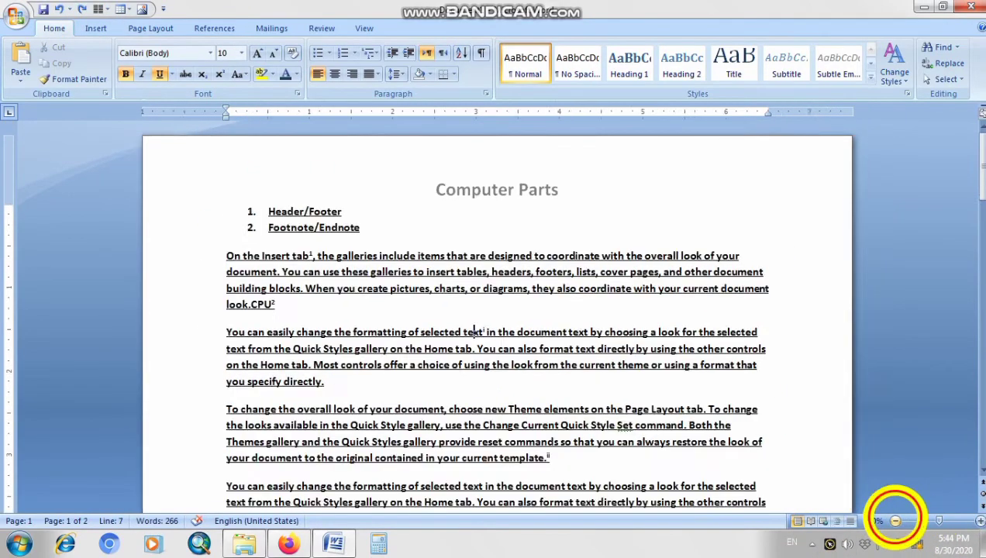
{"action": "left_click", "coordinate": [895, 522]}
{"action": "left_click", "coordinate": [895, 521]}
{"action": "scroll", "coordinate": [665, 375], "scroll_direction": "down", "scroll_amount": 3}
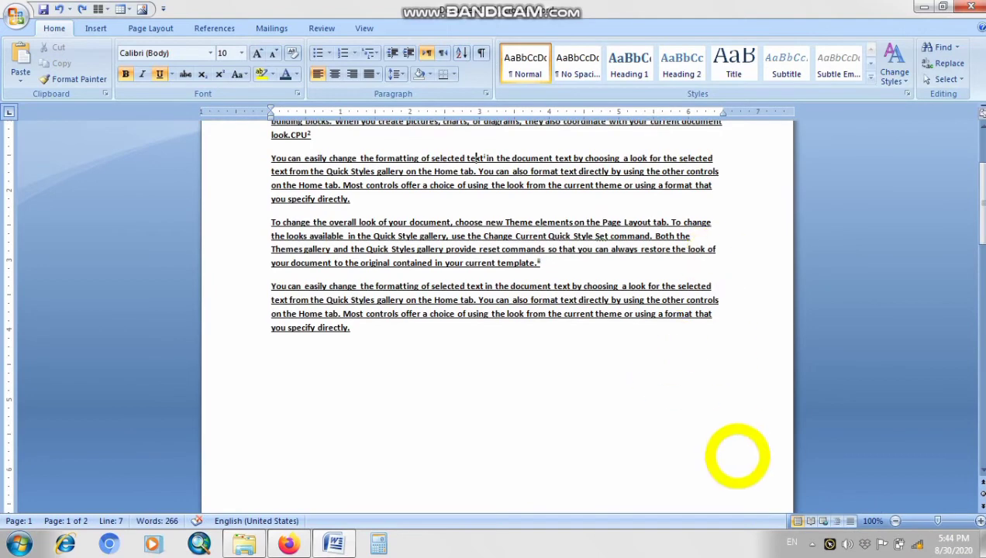
{"action": "scroll", "coordinate": [667, 434], "scroll_direction": "down", "scroll_amount": 4}
{"action": "scroll", "coordinate": [597, 434], "scroll_direction": "down", "scroll_amount": 5}
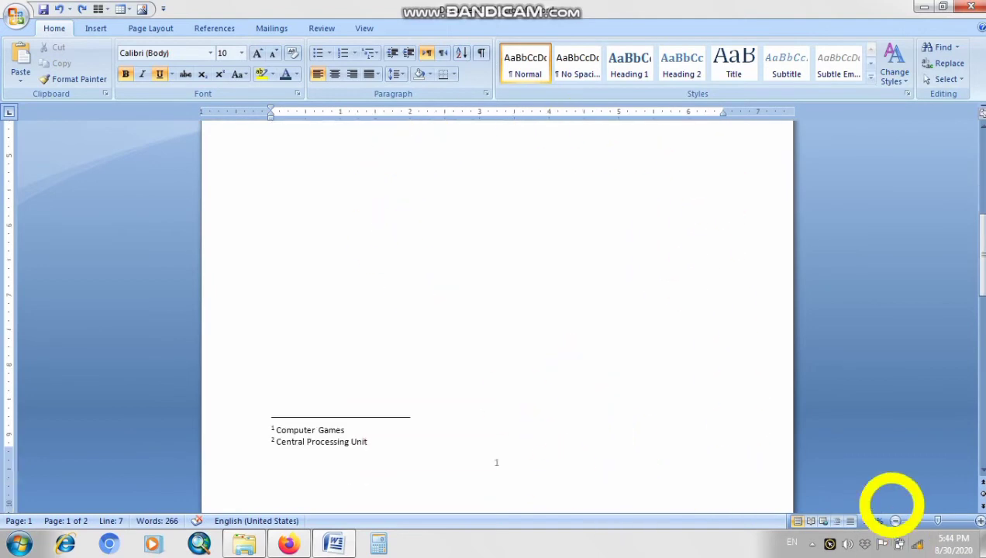
{"action": "left_click", "coordinate": [897, 521]}
{"action": "left_click", "coordinate": [936, 521]}
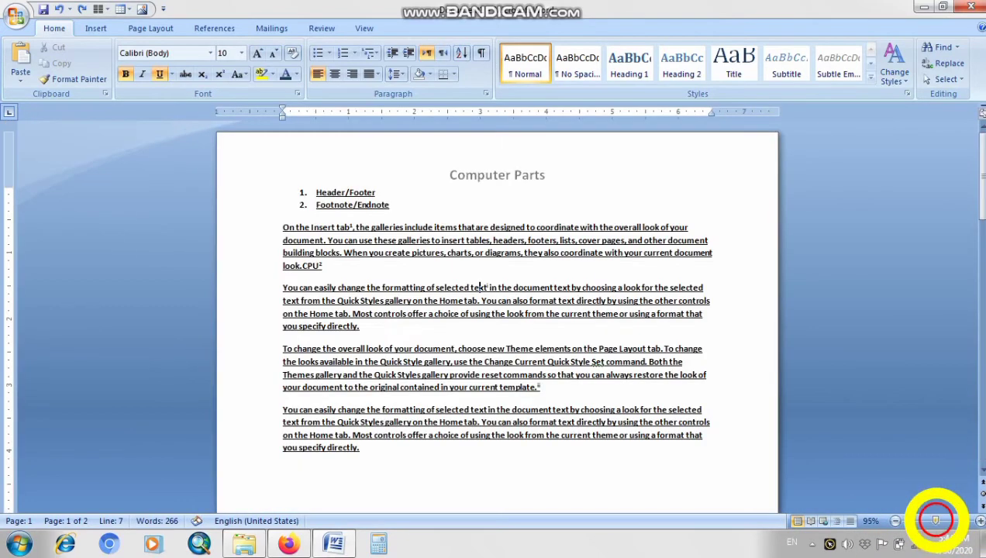
{"action": "scroll", "coordinate": [861, 486], "scroll_direction": "down", "scroll_amount": 4}
{"action": "scroll", "coordinate": [861, 486], "scroll_direction": "down", "scroll_amount": 3}
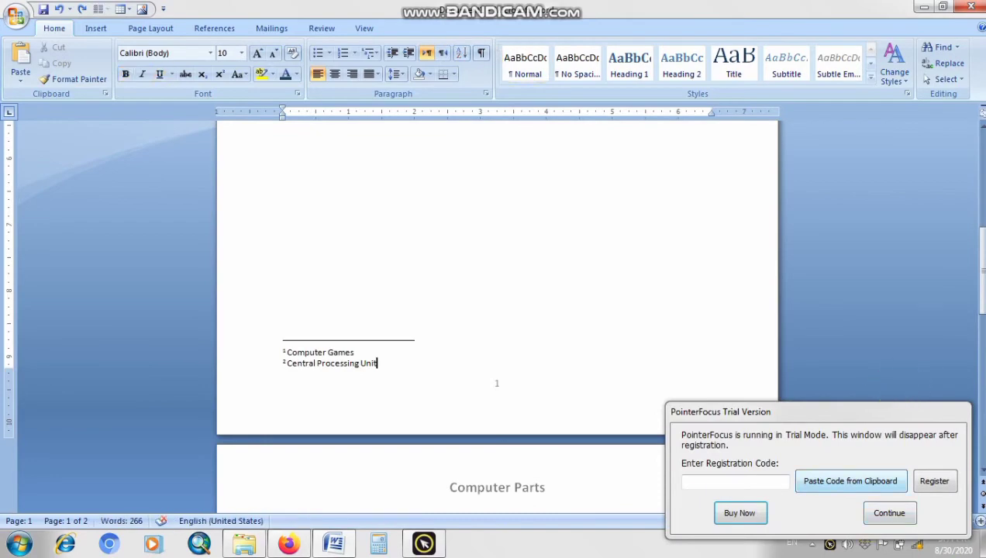
Step: Dismiss the trial window and view both pages side by side at 50% zoom
{"action": "left_click", "coordinate": [890, 514]}
{"action": "left_click", "coordinate": [896, 521]}
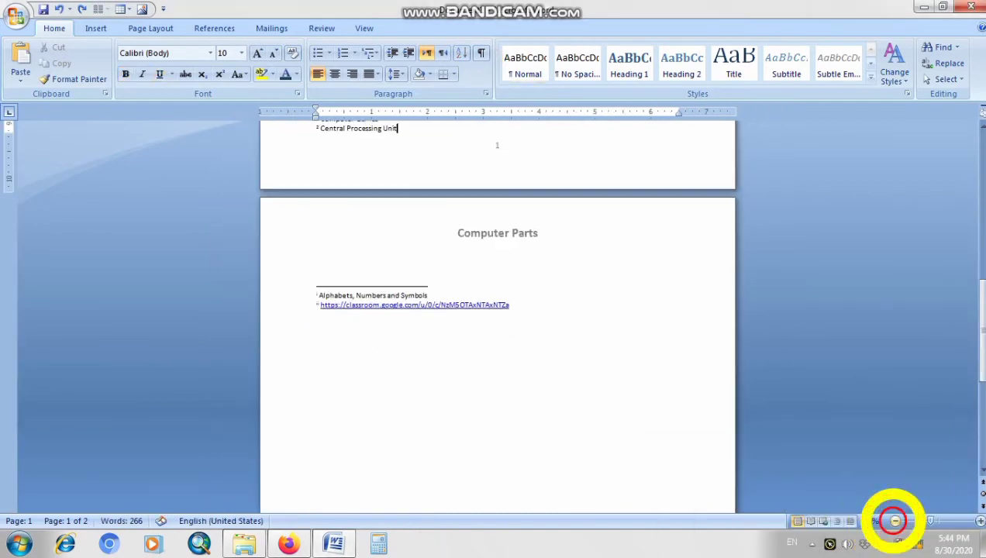
{"action": "left_click", "coordinate": [896, 521]}
{"action": "left_click", "coordinate": [895, 521]}
{"action": "scroll", "coordinate": [759, 383], "scroll_direction": "up", "scroll_amount": 2}
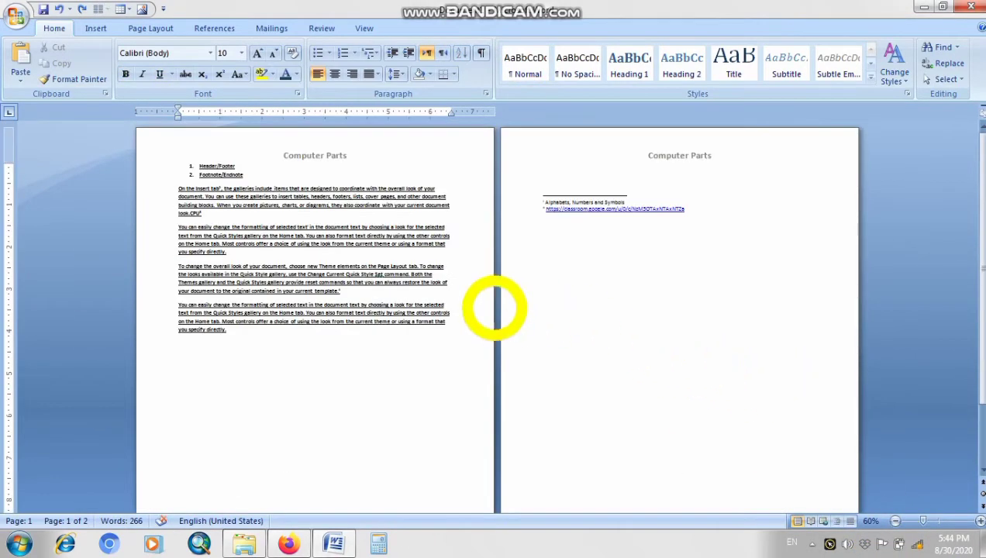
{"action": "left_click", "coordinate": [896, 521]}
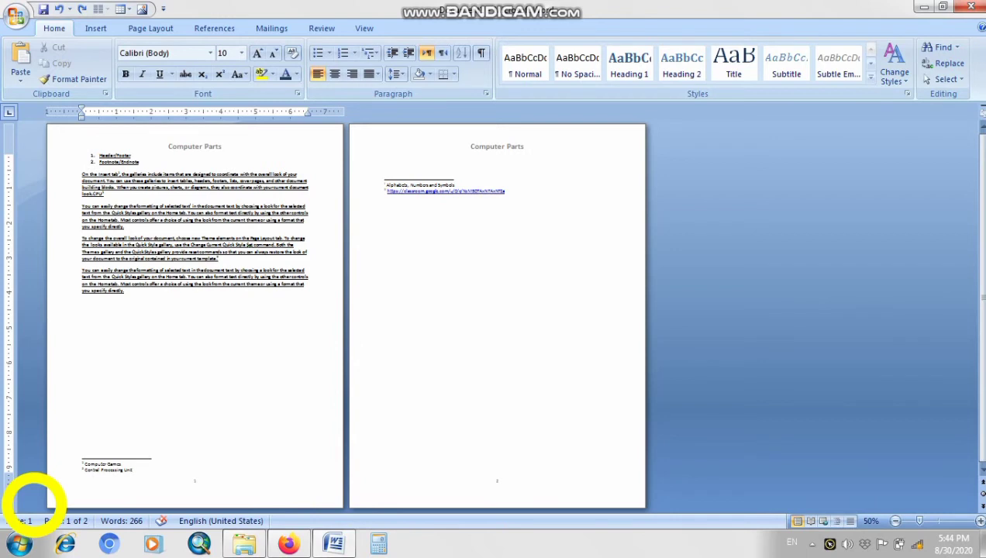
{"action": "left_click", "coordinate": [177, 470]}
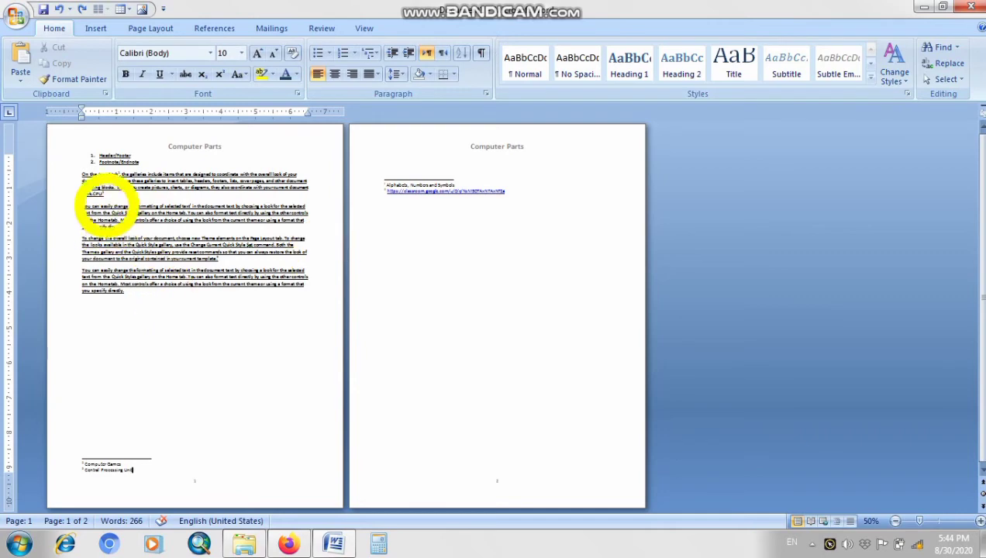
Step: Zoom in to 120%, review the marked text on page 1 and its topic list, and dismiss the trial window
{"action": "left_click", "coordinate": [980, 521]}
{"action": "left_click", "coordinate": [980, 521]}
{"action": "left_click", "coordinate": [980, 521]}
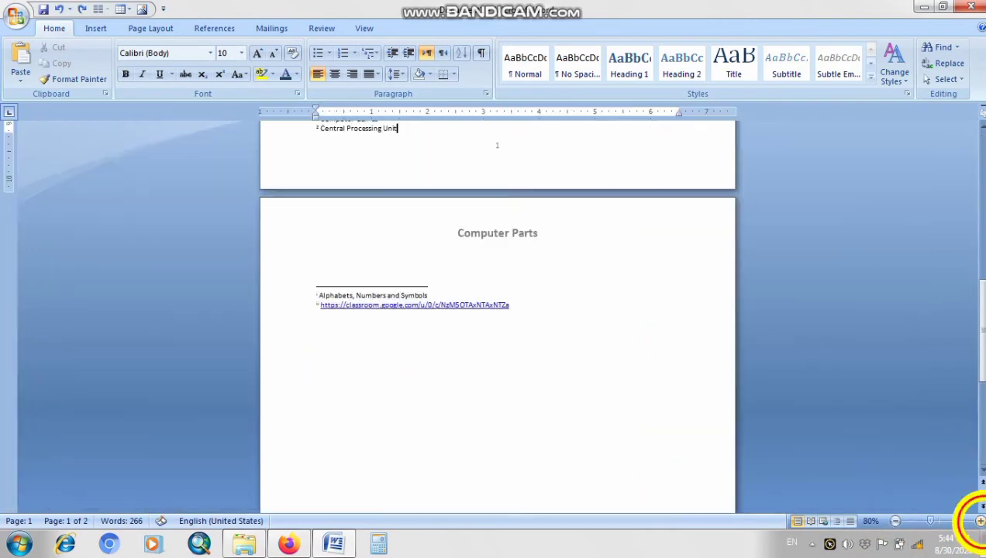
{"action": "left_click", "coordinate": [980, 521]}
{"action": "left_click", "coordinate": [981, 521]}
{"action": "left_click", "coordinate": [980, 521]}
{"action": "left_click", "coordinate": [980, 521]}
{"action": "left_click_drag", "start_coordinate": [980, 268], "coordinate": [973, 143]}
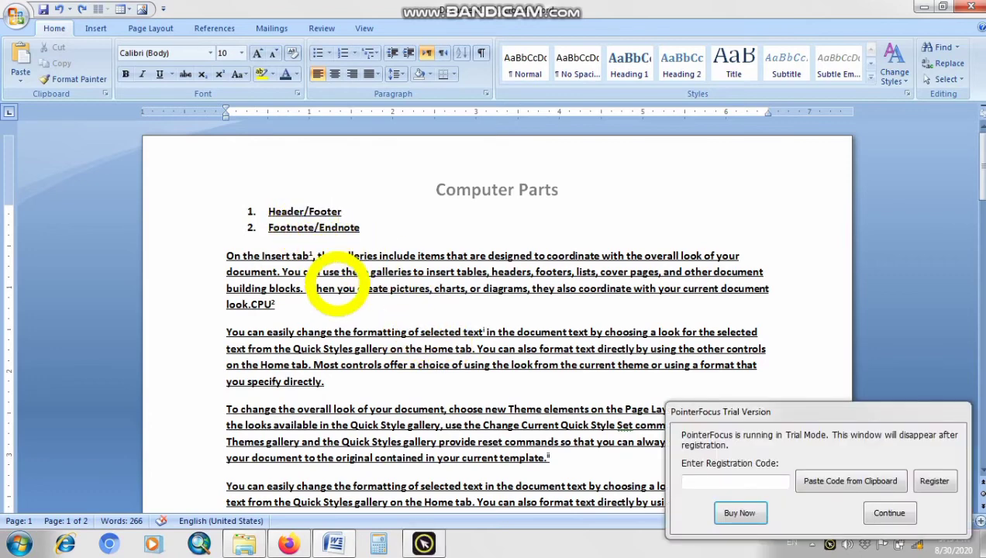
{"action": "left_click", "coordinate": [889, 513]}
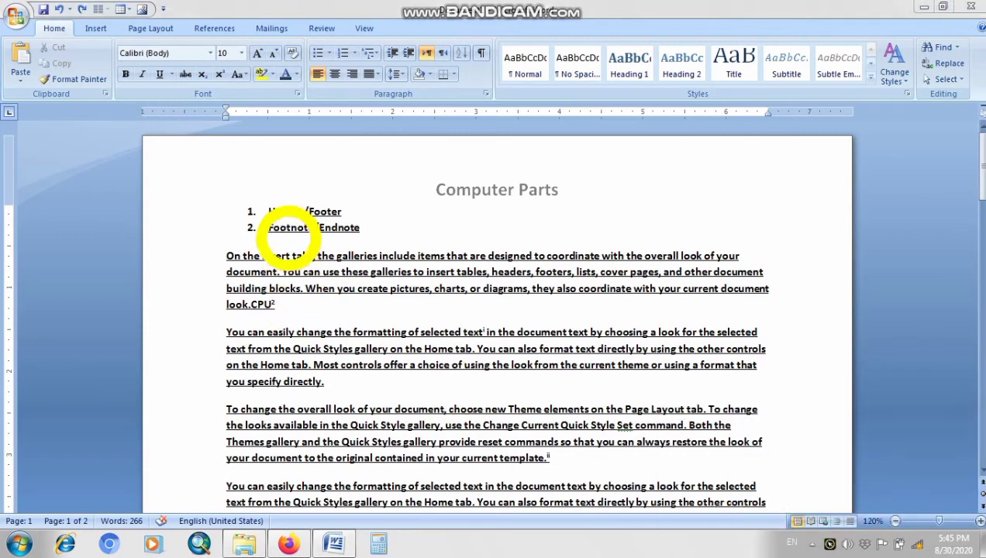
{"action": "left_click", "coordinate": [292, 227]}
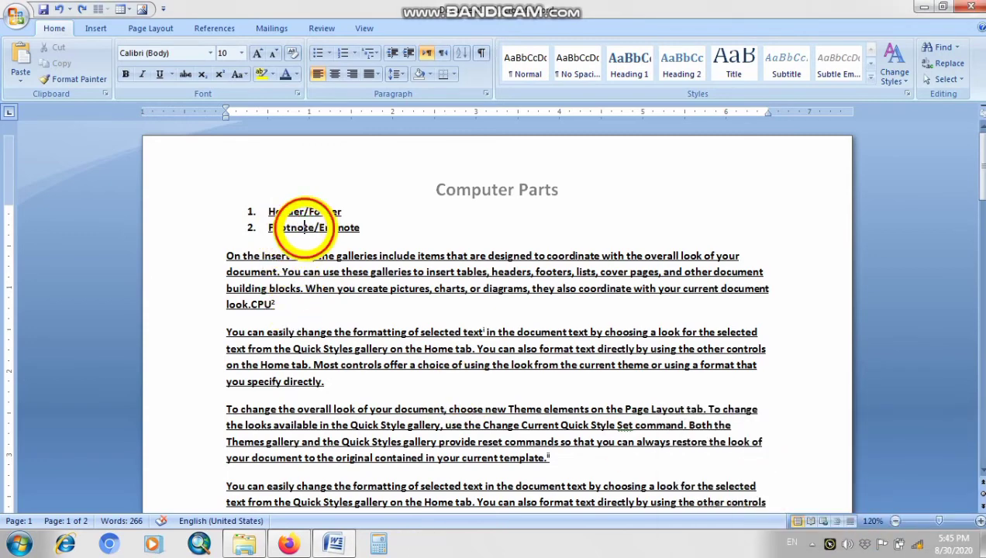
Step: Examine the footnotes at the foot of page 1 and the endnotes on page 2
{"action": "scroll", "coordinate": [350, 349], "scroll_direction": "down", "scroll_amount": 4}
{"action": "scroll", "coordinate": [348, 356], "scroll_direction": "up", "scroll_amount": 6}
{"action": "scroll", "coordinate": [348, 355], "scroll_direction": "down", "scroll_amount": 12}
{"action": "scroll", "coordinate": [348, 356], "scroll_direction": "down", "scroll_amount": 4}
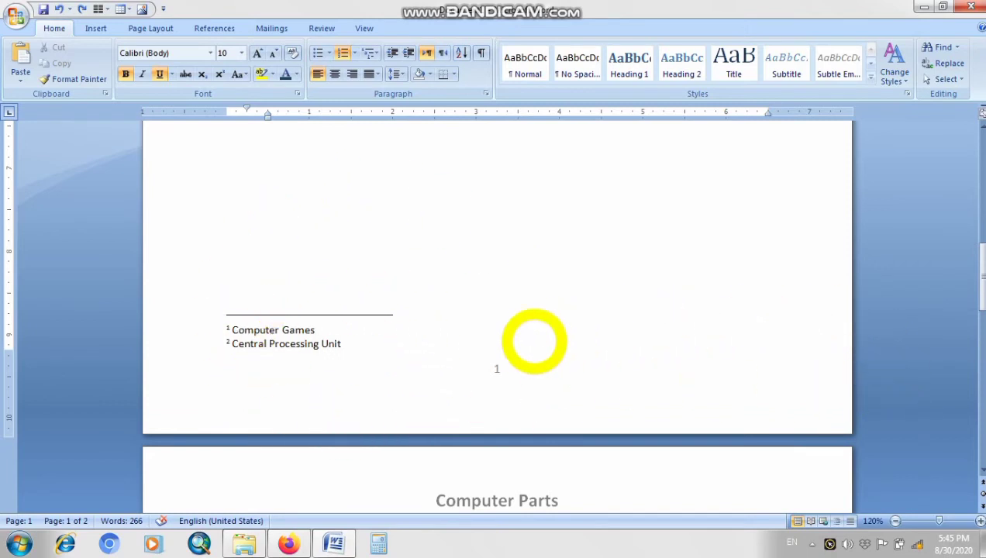
{"action": "left_click", "coordinate": [236, 311]}
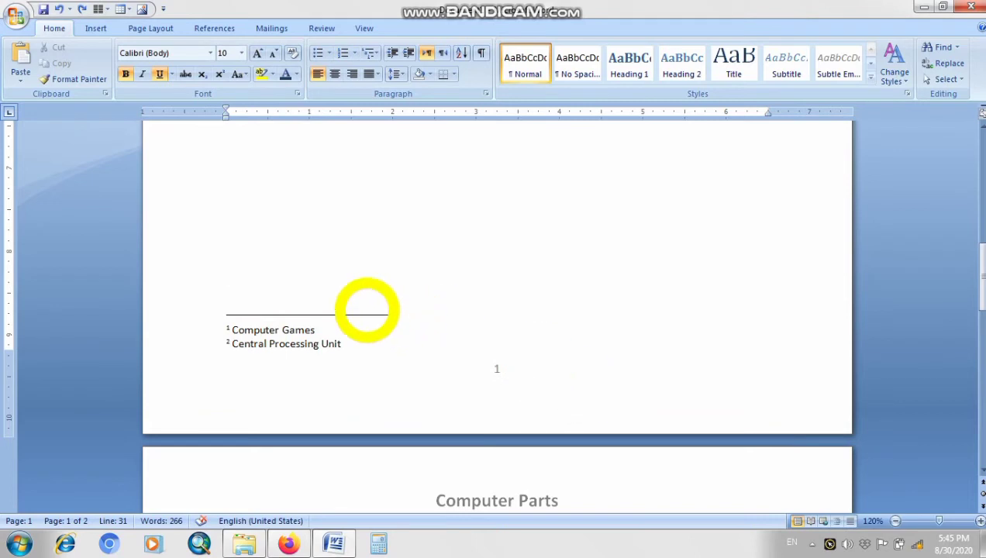
{"action": "scroll", "coordinate": [750, 412], "scroll_direction": "down", "scroll_amount": 2}
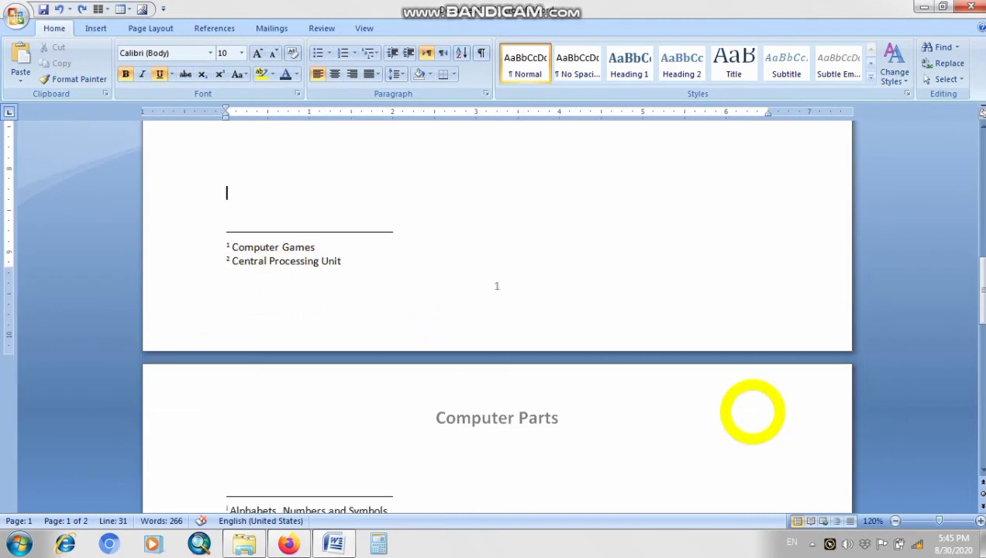
{"action": "scroll", "coordinate": [752, 412], "scroll_direction": "down", "scroll_amount": 4}
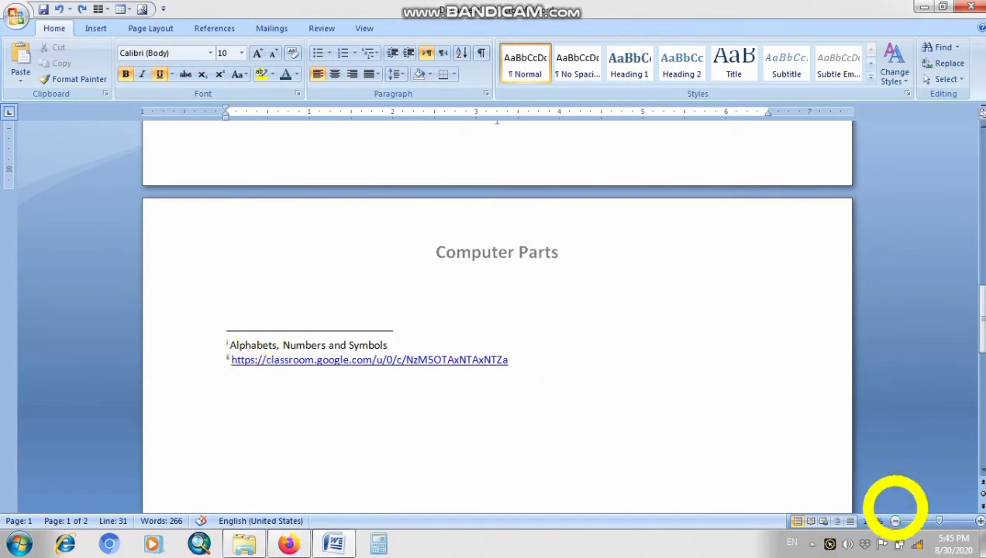
Step: Zoom out to 50% to compare the footnotes on page 1 with the endnotes on page 2 side by side
{"action": "left_click", "coordinate": [896, 521]}
{"action": "left_click", "coordinate": [896, 521]}
{"action": "left_click", "coordinate": [896, 521]}
{"action": "left_click", "coordinate": [896, 521]}
{"action": "left_click", "coordinate": [895, 521]}
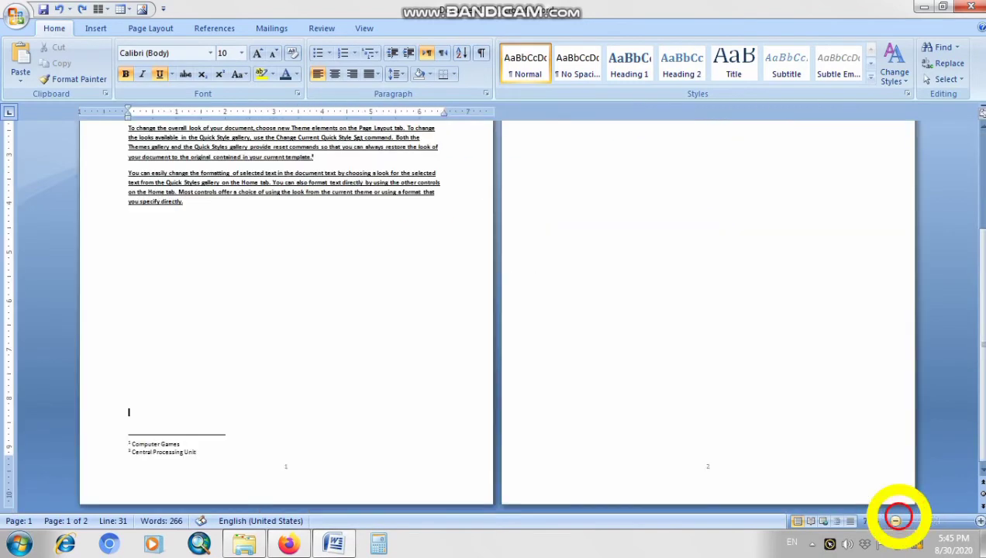
{"action": "scroll", "coordinate": [591, 401], "scroll_direction": "up", "scroll_amount": 2}
{"action": "left_click", "coordinate": [896, 522]}
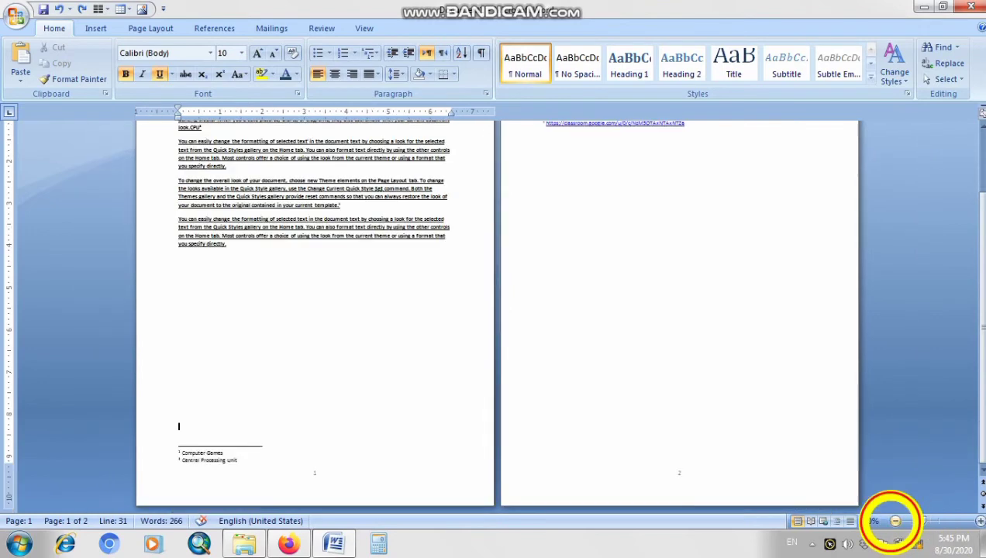
{"action": "left_click", "coordinate": [896, 522]}
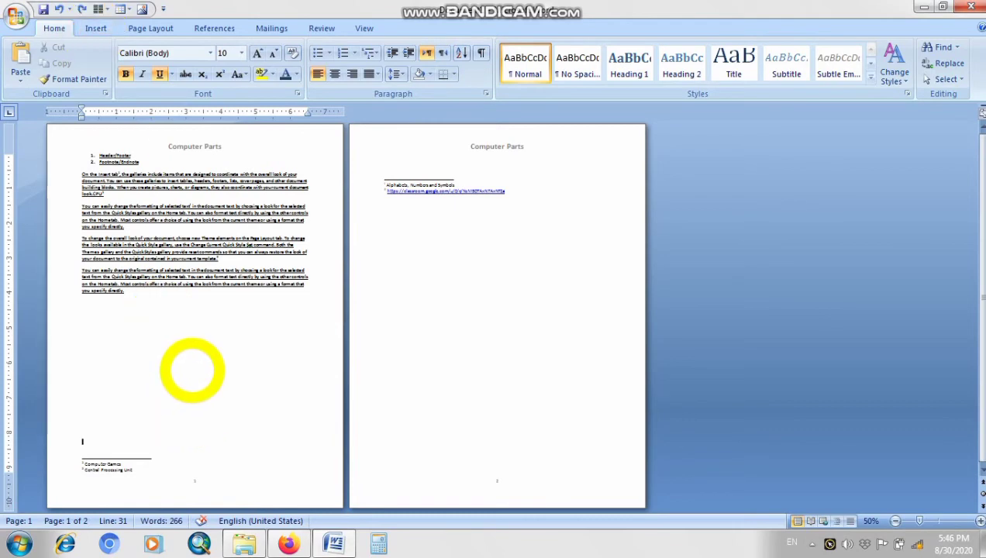
Step: Zoom in to 140% and review the note references on page 1 and the footnotes and endnotes around the page break
{"action": "left_click", "coordinate": [980, 521]}
{"action": "left_click", "coordinate": [981, 521]}
{"action": "left_click", "coordinate": [980, 521]}
{"action": "left_click", "coordinate": [980, 521]}
{"action": "left_click", "coordinate": [980, 522]}
{"action": "scroll", "coordinate": [595, 308], "scroll_direction": "up", "scroll_amount": 15}
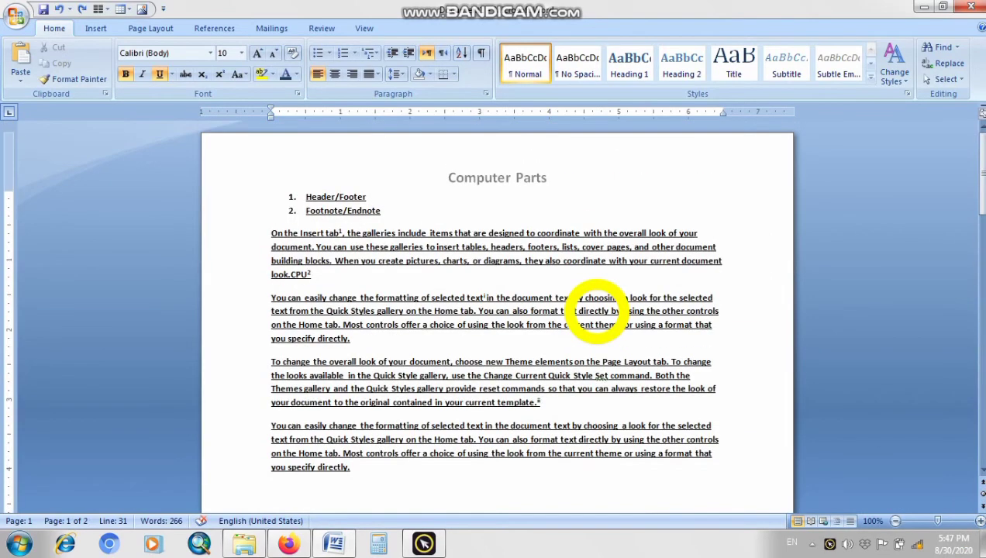
{"action": "left_click", "coordinate": [981, 521]}
{"action": "left_click", "coordinate": [980, 521]}
{"action": "left_click", "coordinate": [981, 521]}
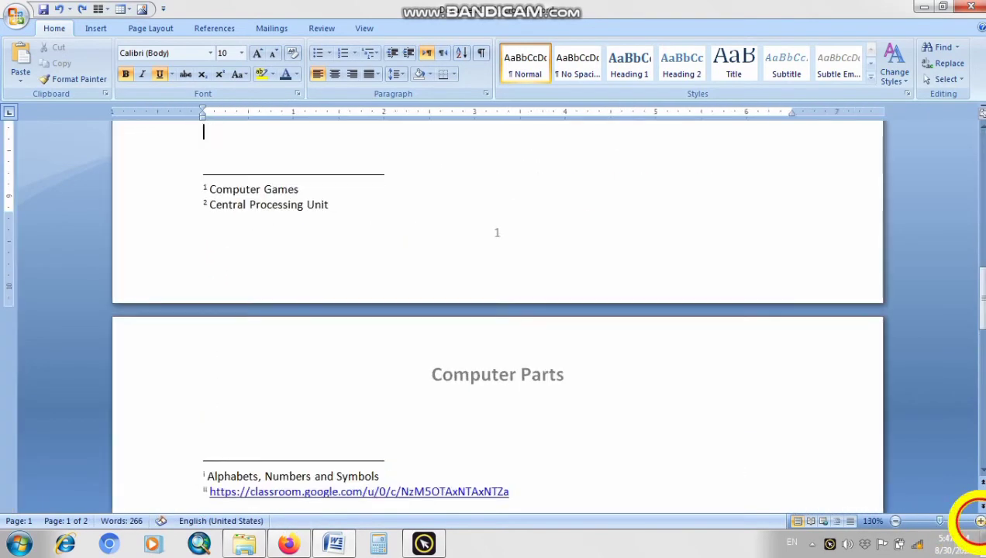
{"action": "left_click", "coordinate": [980, 521]}
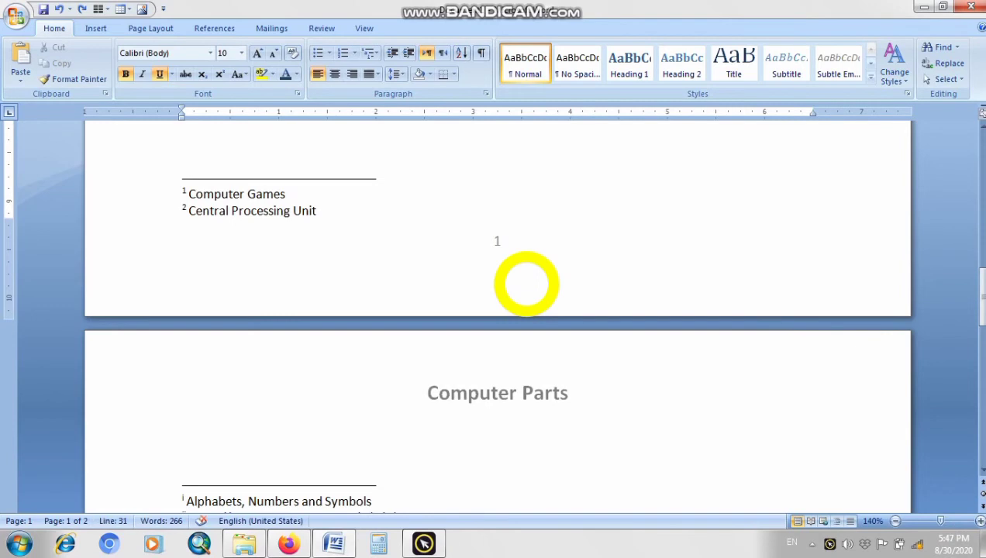
Step: Save the document to the Desktop as a Word document named "Computer 1"
{"action": "key", "text": "ctrl+s"}
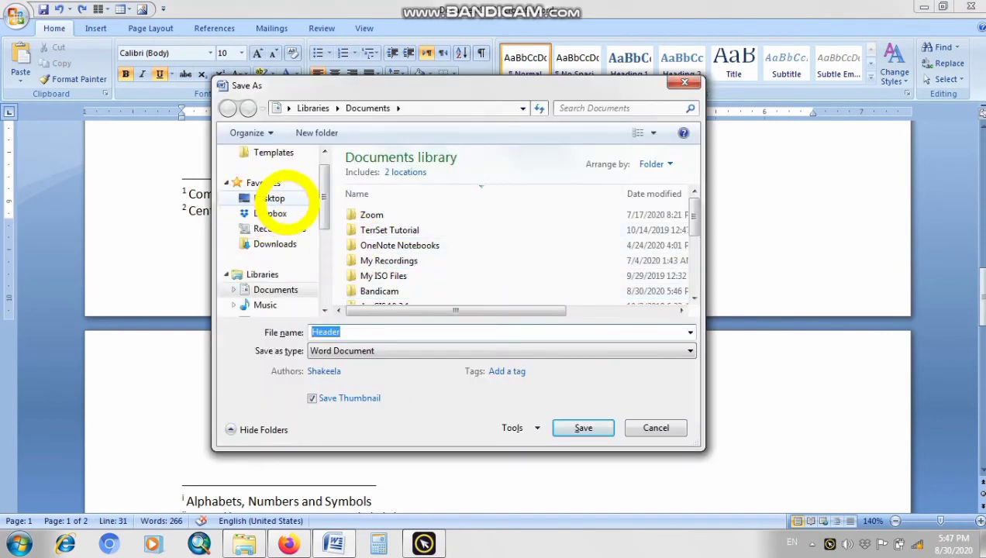
{"action": "left_click", "coordinate": [290, 197]}
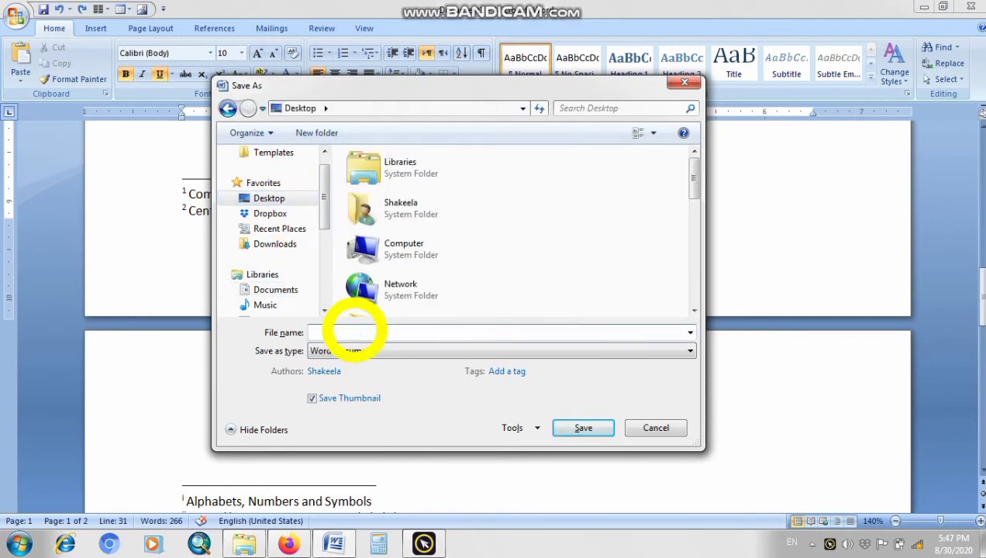
{"action": "type", "text": "Co"}
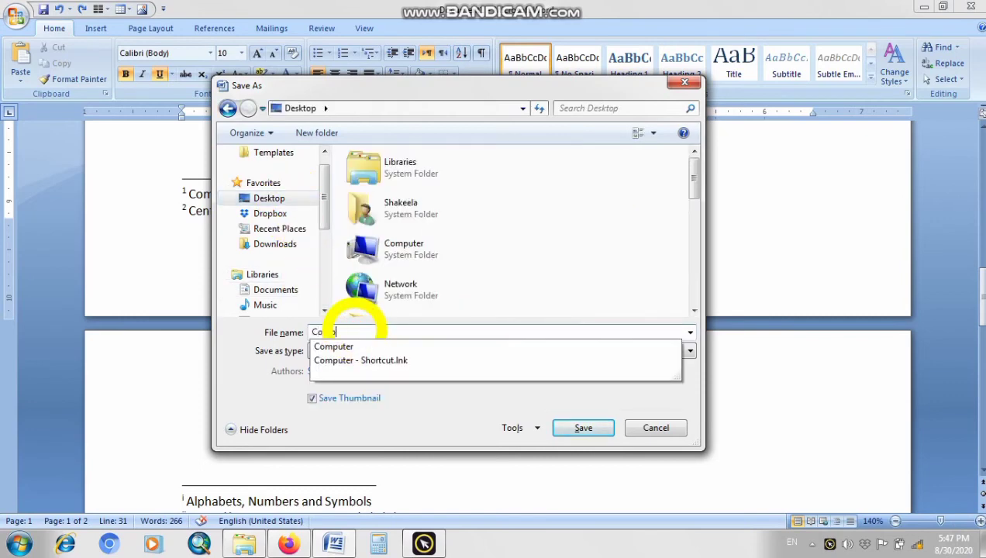
{"action": "type", "text": "mpit"}
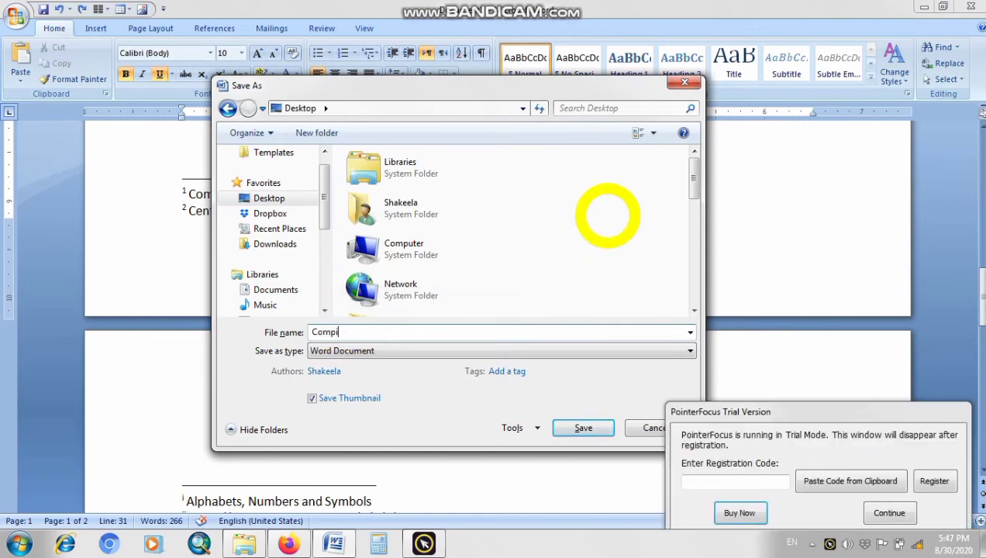
{"action": "key", "text": "BackSpace"}
{"action": "key", "text": "BackSpace"}
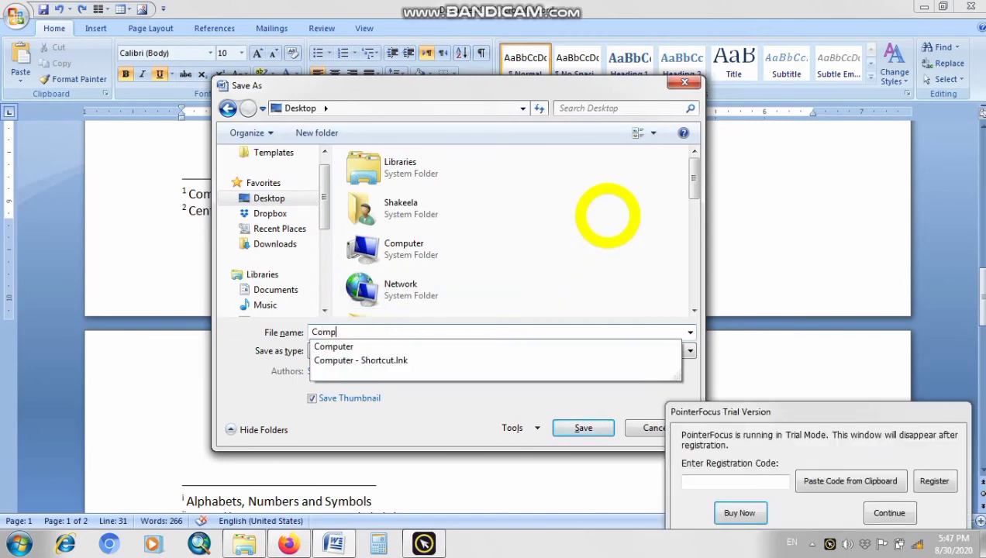
{"action": "type", "text": "uter 1"}
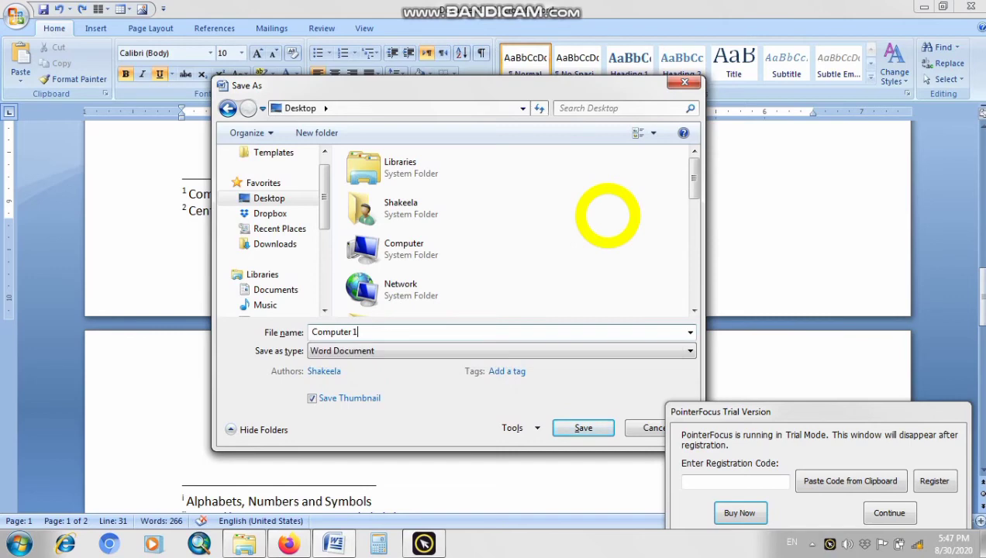
{"action": "left_click", "coordinate": [578, 429]}
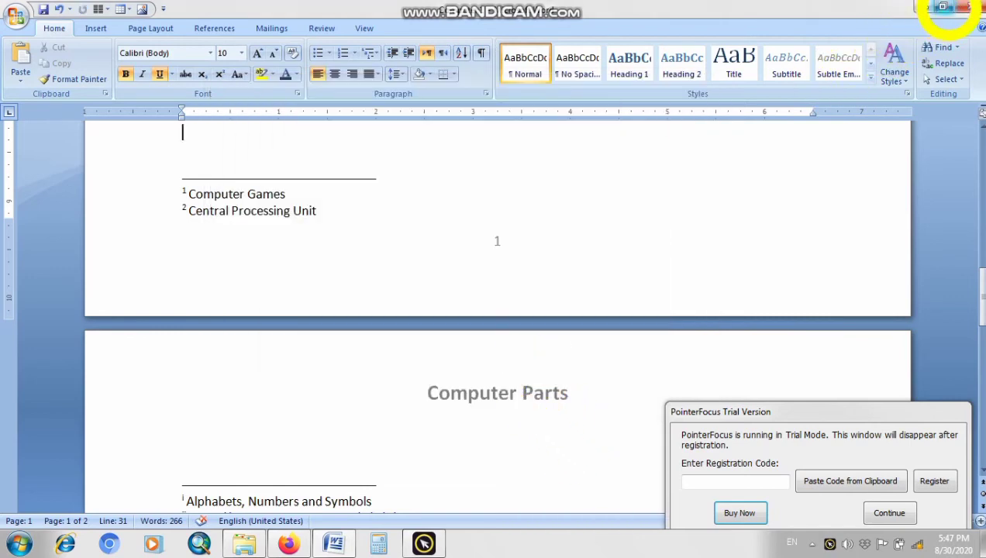
Step: Close the document, minimize the browser window, and reopen the saved Computer 1 file from the desktop
{"action": "left_click", "coordinate": [962, 8]}
{"action": "left_click", "coordinate": [964, 9]}
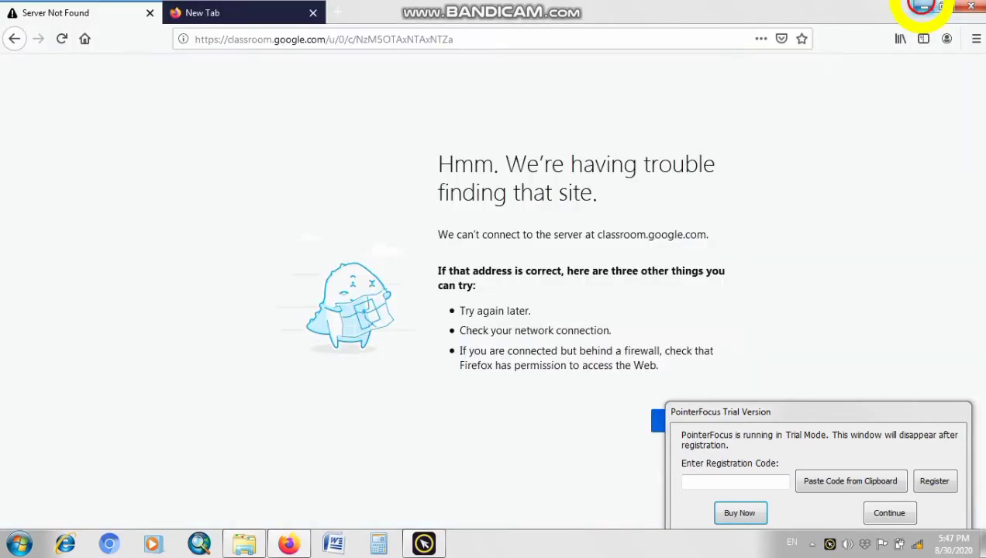
{"action": "left_click", "coordinate": [923, 8]}
{"action": "double_click", "coordinate": [29, 109]}
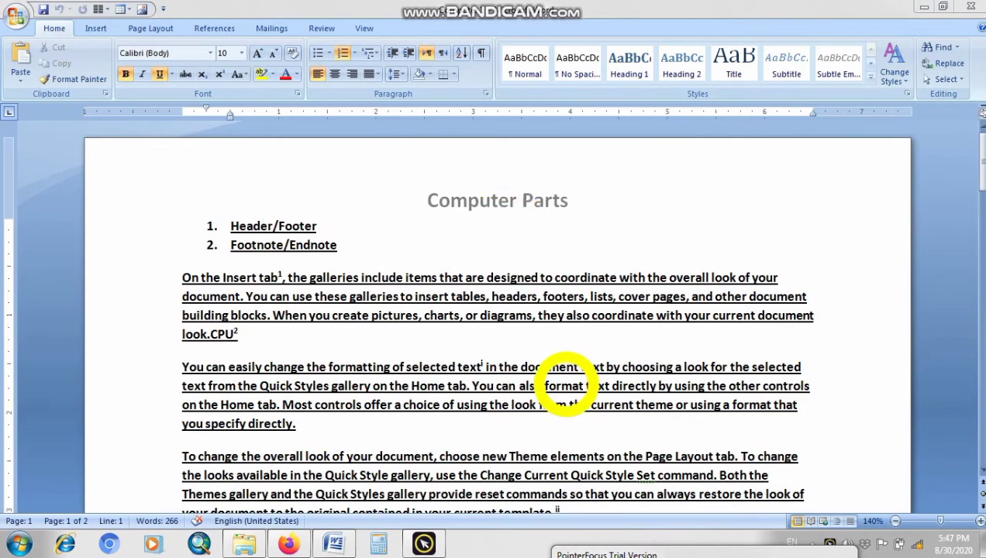
Step: Review the Computer Parts header and the page number at the foot of page 1
{"action": "scroll", "coordinate": [569, 385], "scroll_direction": "down", "scroll_amount": 12}
{"action": "scroll", "coordinate": [566, 385], "scroll_direction": "up", "scroll_amount": 12}
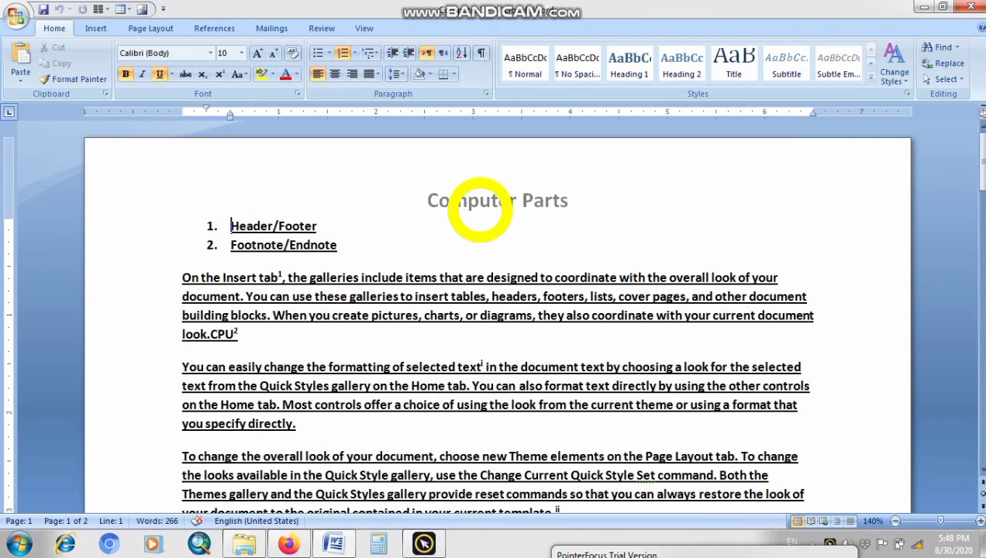
{"action": "scroll", "coordinate": [529, 396], "scroll_direction": "down", "scroll_amount": 10}
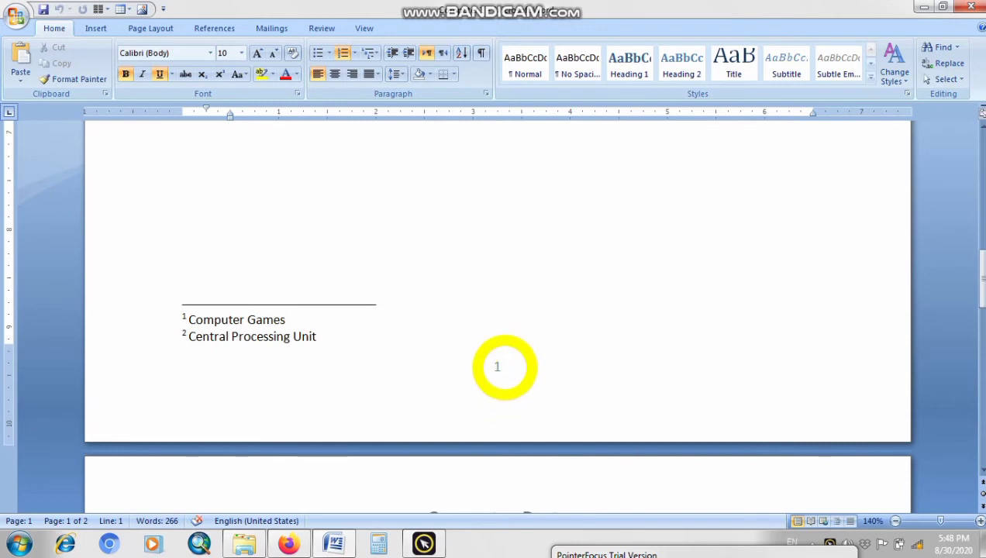
{"action": "scroll", "coordinate": [505, 366], "scroll_direction": "up", "scroll_amount": 15}
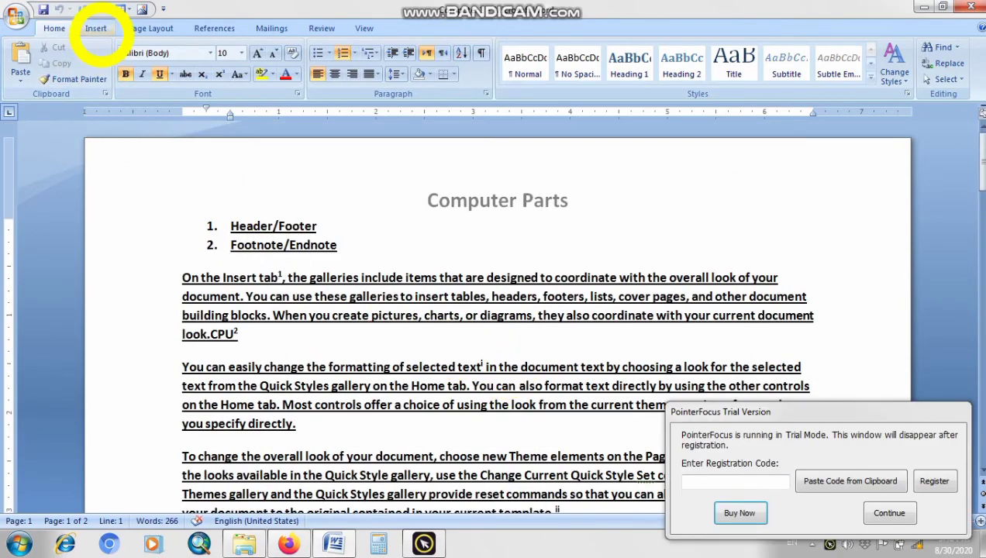
Step: View the built-in header and footer galleries without applying a design
{"action": "left_click", "coordinate": [96, 29]}
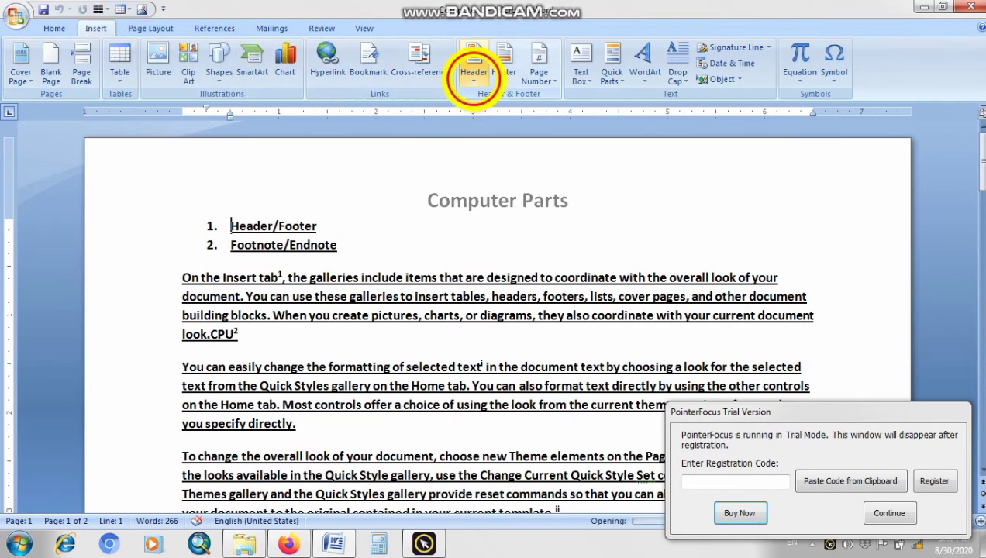
{"action": "left_click", "coordinate": [474, 75]}
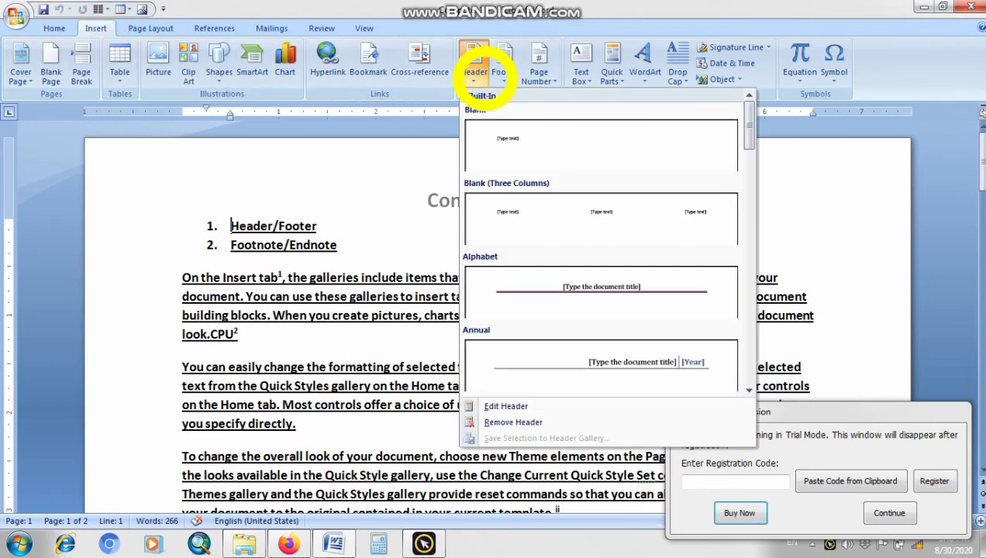
{"action": "left_click", "coordinate": [504, 74]}
{"action": "left_click", "coordinate": [418, 180]}
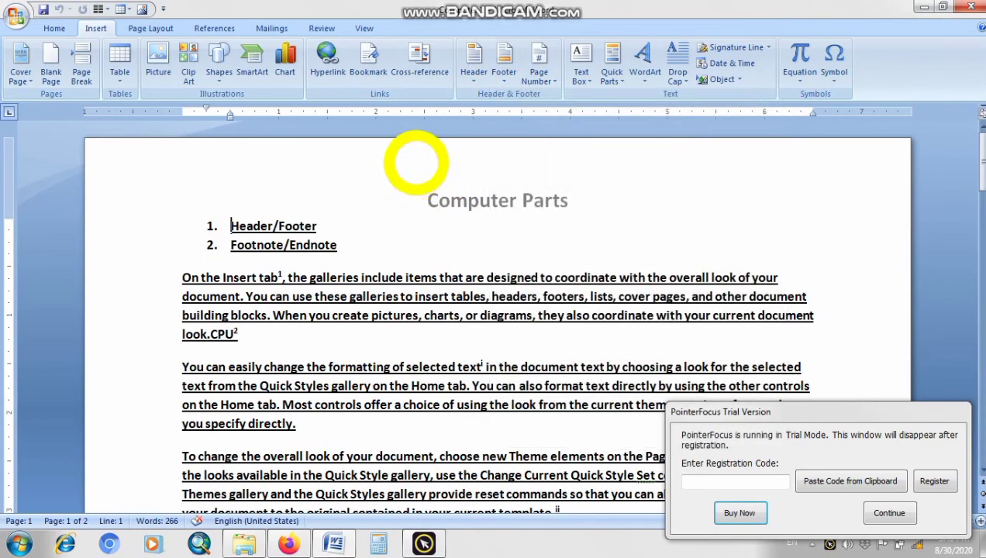
Step: Open the page header and the page 1 footer for editing in turn, returning to the body text after each
{"action": "double_click", "coordinate": [432, 156]}
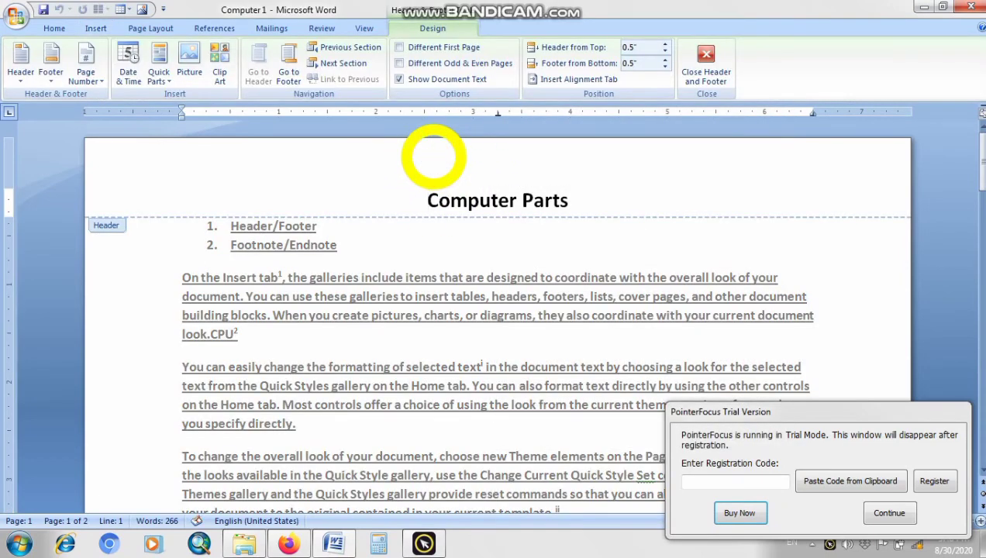
{"action": "double_click", "coordinate": [420, 265]}
{"action": "scroll", "coordinate": [413, 286], "scroll_direction": "down", "scroll_amount": 8}
{"action": "scroll", "coordinate": [413, 286], "scroll_direction": "down", "scroll_amount": 5}
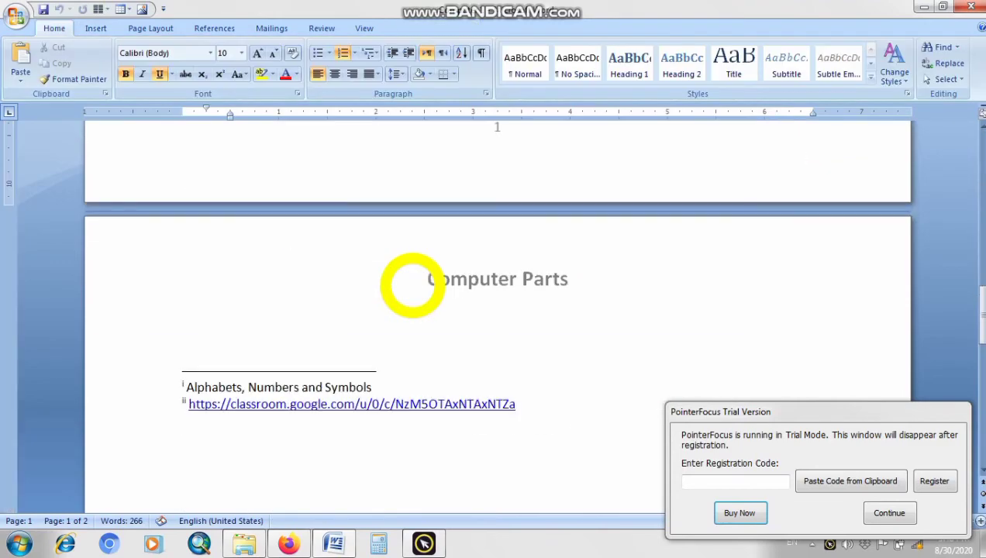
{"action": "scroll", "coordinate": [412, 287], "scroll_direction": "up", "scroll_amount": 3}
{"action": "double_click", "coordinate": [425, 277]}
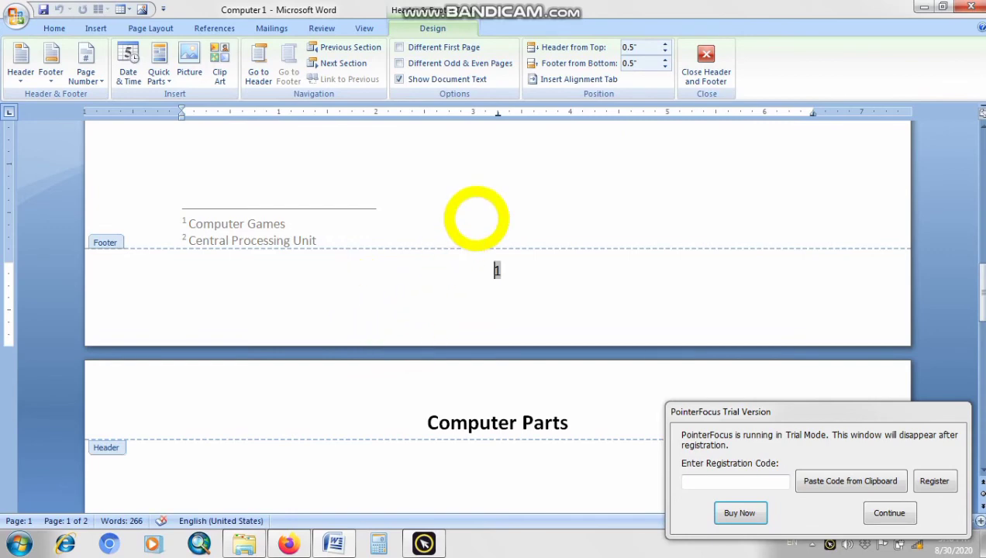
{"action": "scroll", "coordinate": [496, 228], "scroll_direction": "down", "scroll_amount": 5}
{"action": "double_click", "coordinate": [497, 229]}
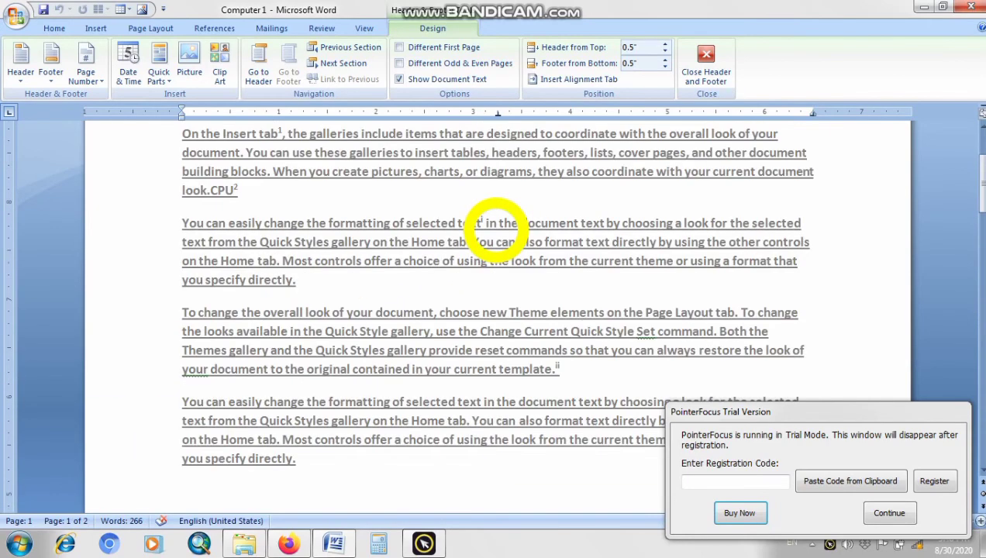
Step: Highlight the Footnote/Endnote topic, move the trial window aside, and examine the footnotes on page 1 and the endnotes on page 2
{"action": "left_click_drag", "start_coordinate": [352, 172], "coordinate": [245, 171]}
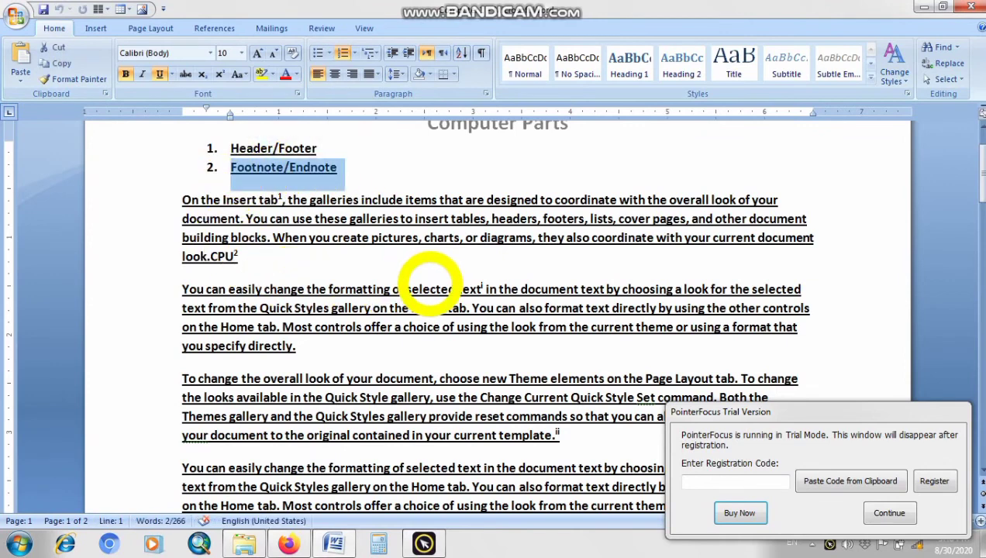
{"action": "left_click", "coordinate": [403, 293]}
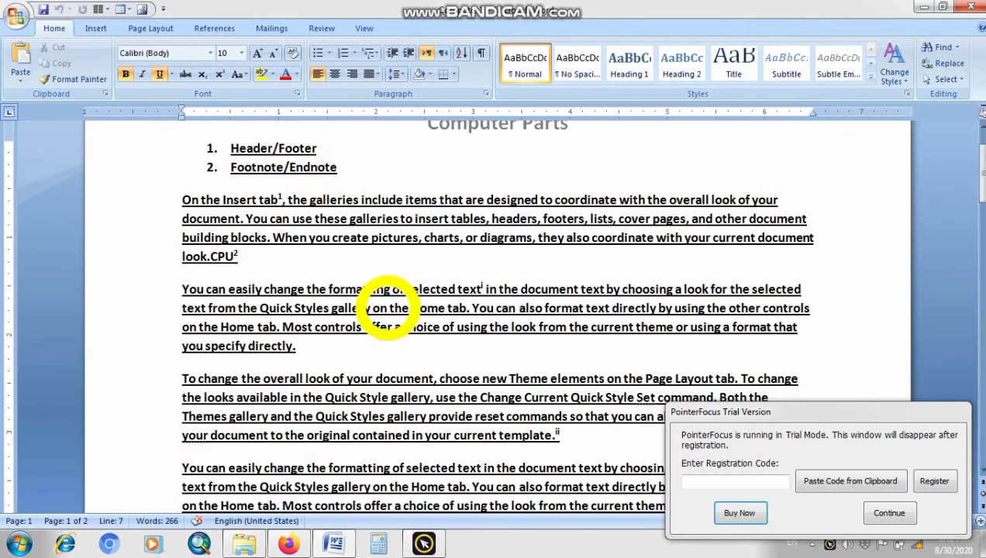
{"action": "left_click_drag", "start_coordinate": [787, 402], "coordinate": [591, 533]}
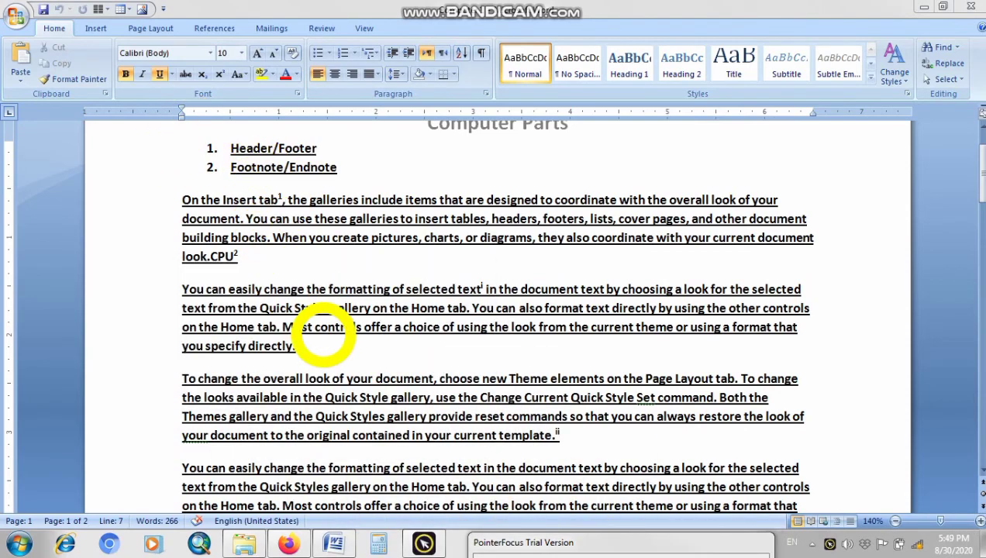
{"action": "scroll", "coordinate": [528, 299], "scroll_direction": "down", "scroll_amount": 2}
{"action": "scroll", "coordinate": [531, 300], "scroll_direction": "down", "scroll_amount": 3}
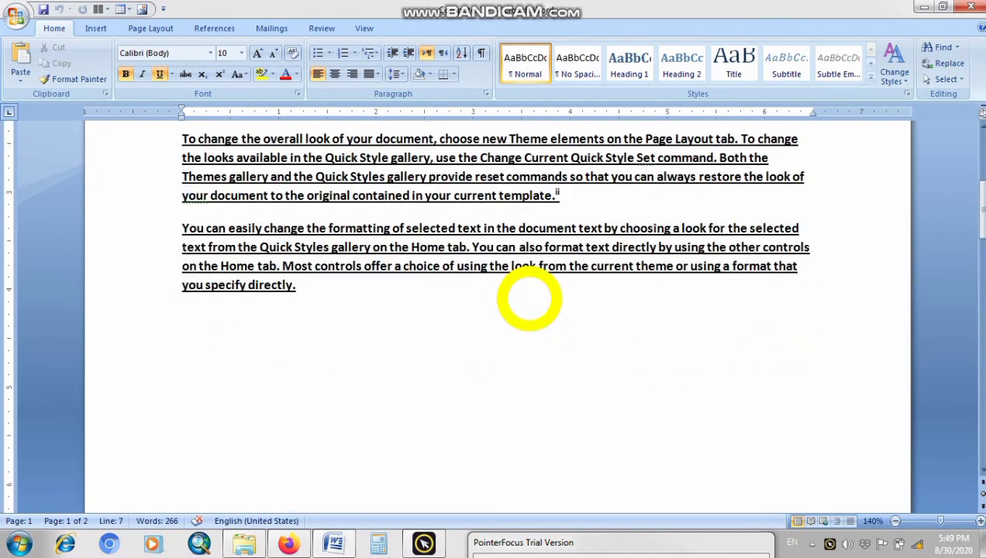
{"action": "scroll", "coordinate": [408, 310], "scroll_direction": "down", "scroll_amount": 6}
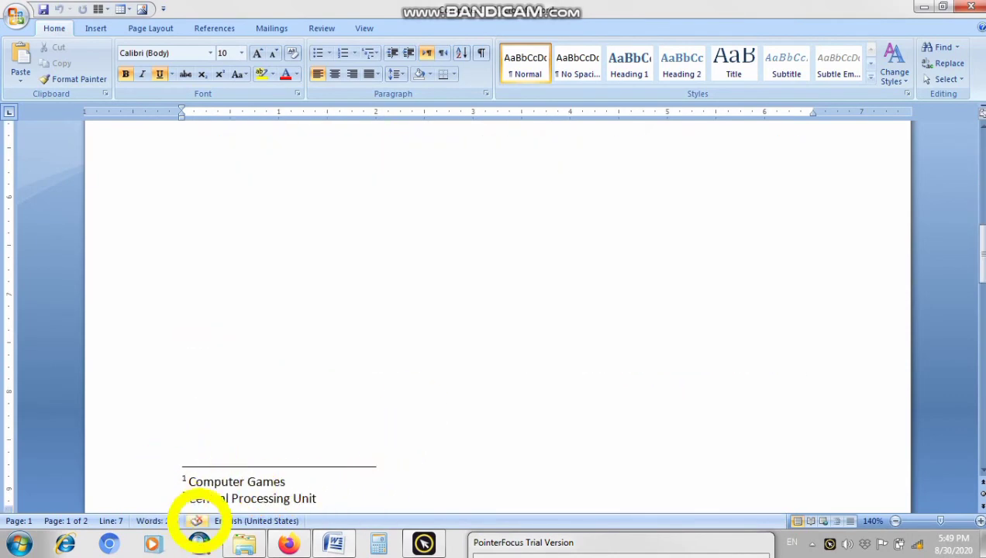
{"action": "scroll", "coordinate": [359, 470], "scroll_direction": "up", "scroll_amount": 12}
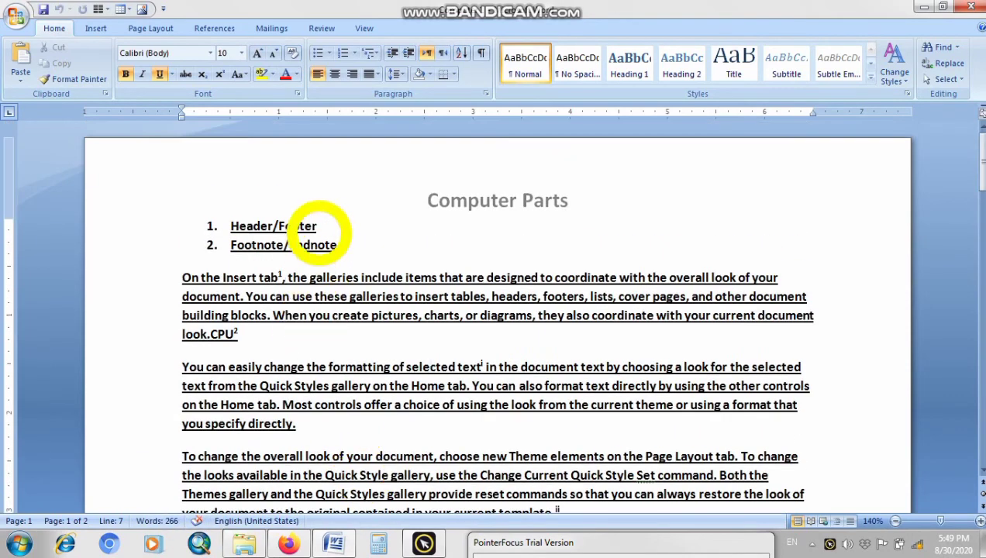
{"action": "scroll", "coordinate": [316, 256], "scroll_direction": "down", "scroll_amount": 10}
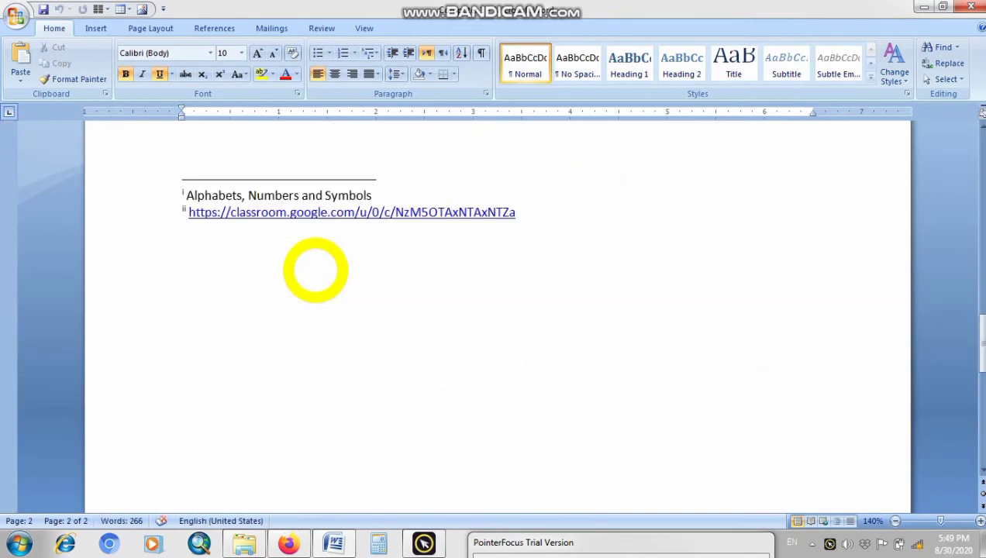
{"action": "scroll", "coordinate": [316, 270], "scroll_direction": "up", "scroll_amount": 15}
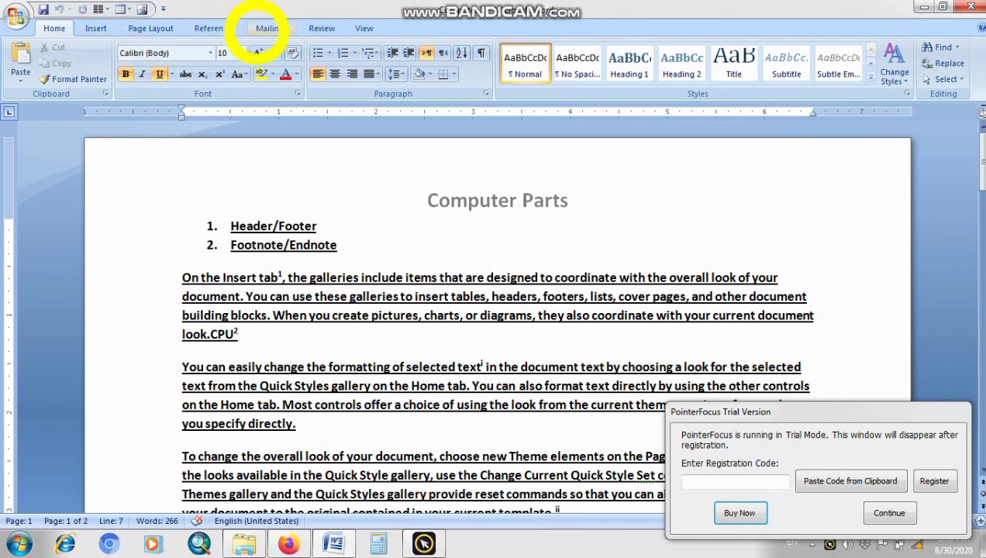
Step: Move the trial window aside and insert a footnote with the text "boo" after "overall look of your" in the first paragraph
{"action": "left_click", "coordinate": [231, 29]}
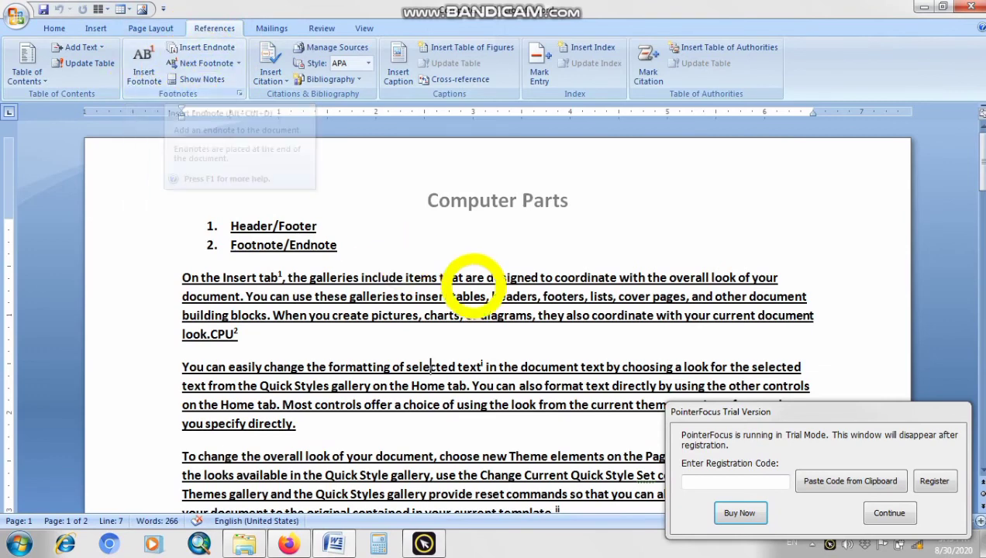
{"action": "left_click_drag", "start_coordinate": [705, 422], "coordinate": [558, 543]}
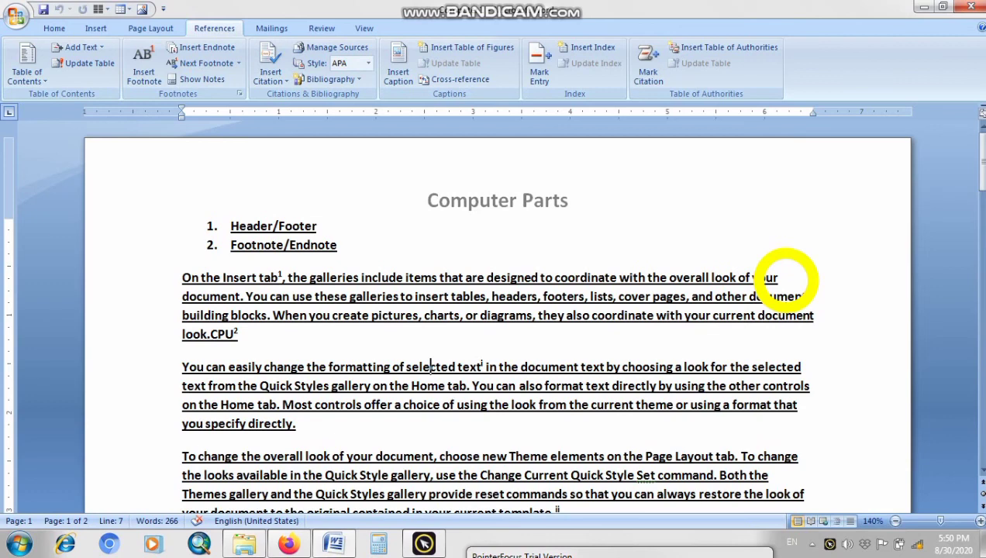
{"action": "left_click", "coordinate": [778, 278]}
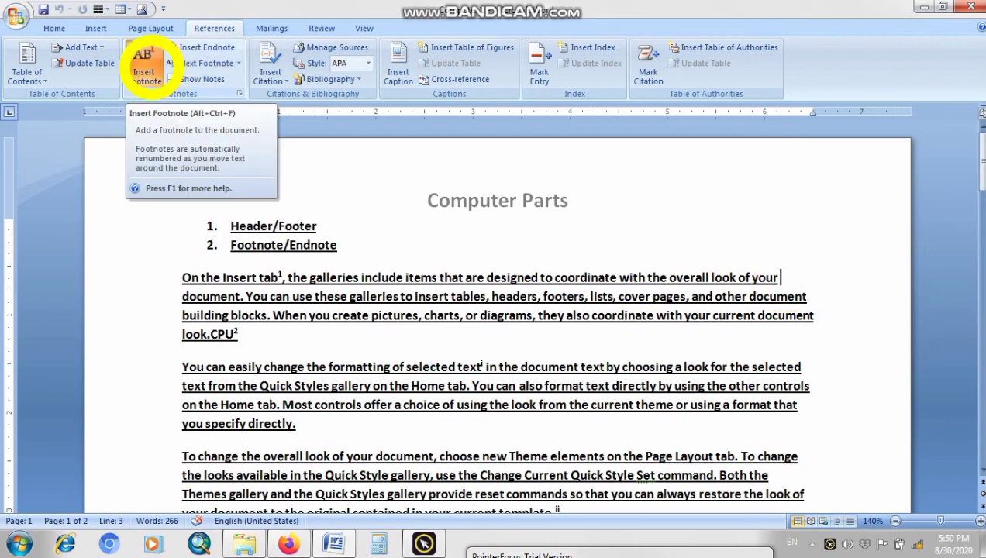
{"action": "left_click", "coordinate": [148, 68]}
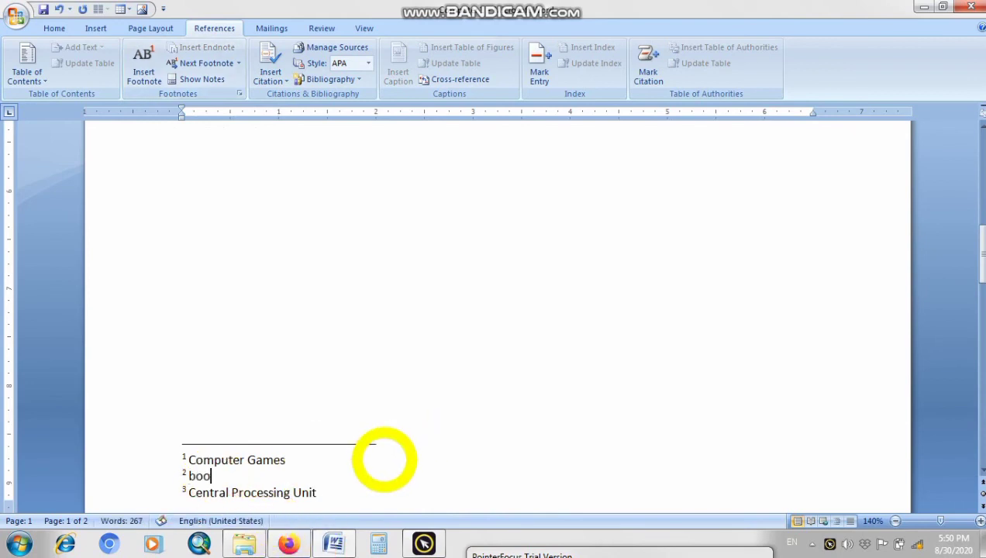
{"action": "left_click", "coordinate": [408, 390]}
{"action": "scroll", "coordinate": [419, 388], "scroll_direction": "up", "scroll_amount": 12}
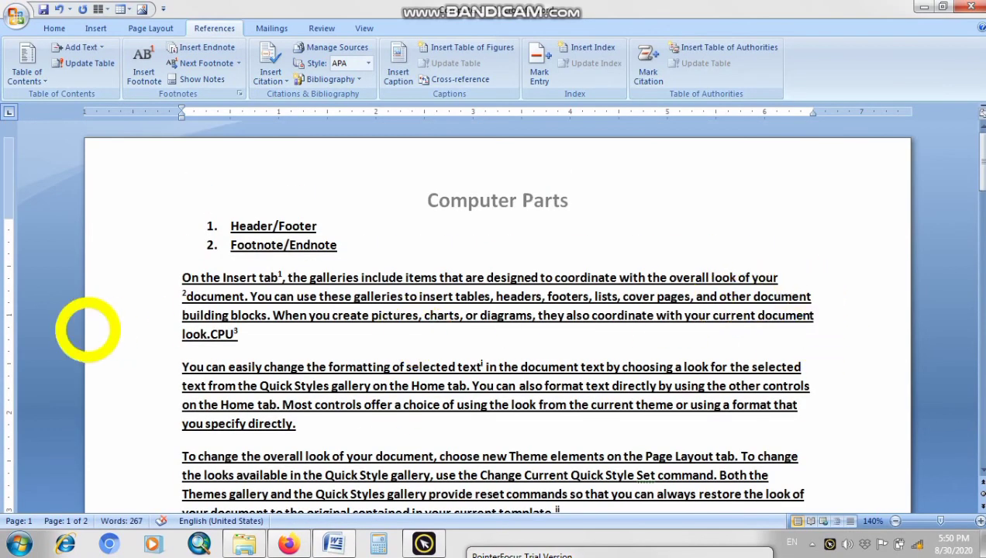
Step: Insert an endnote on the blank line just above the footnotes of page 1
{"action": "scroll", "coordinate": [199, 341], "scroll_direction": "down", "scroll_amount": 15}
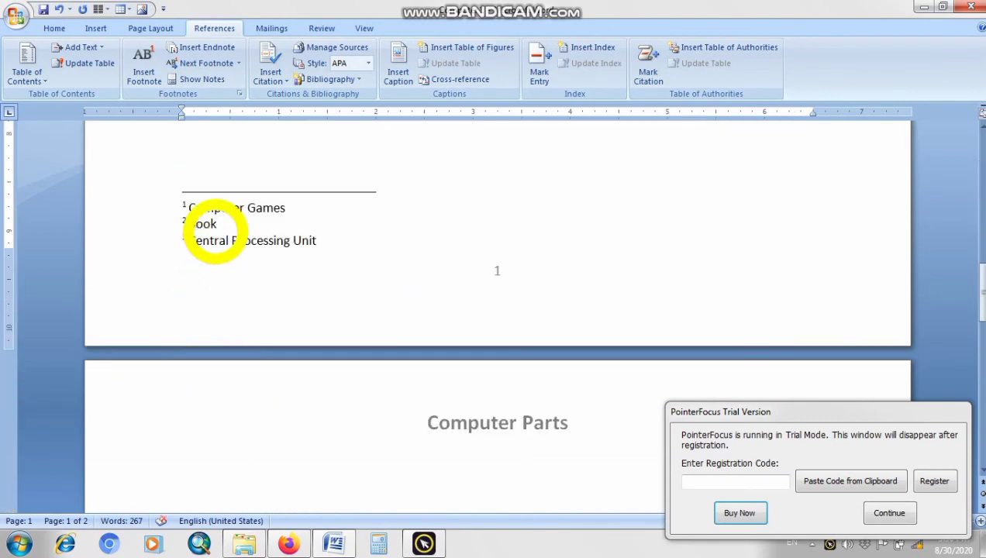
{"action": "scroll", "coordinate": [214, 233], "scroll_direction": "up", "scroll_amount": 10}
{"action": "scroll", "coordinate": [279, 341], "scroll_direction": "up", "scroll_amount": 4}
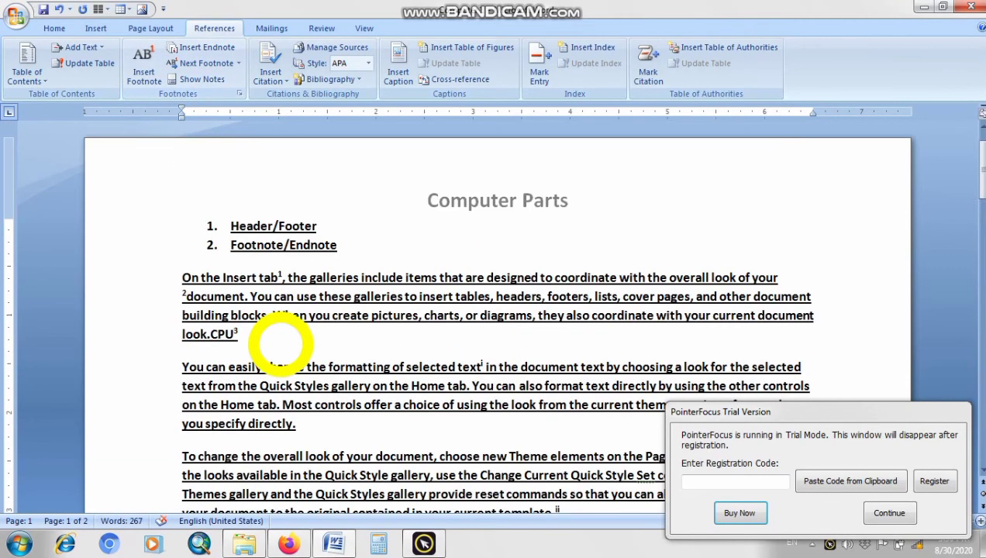
{"action": "left_click", "coordinate": [217, 49]}
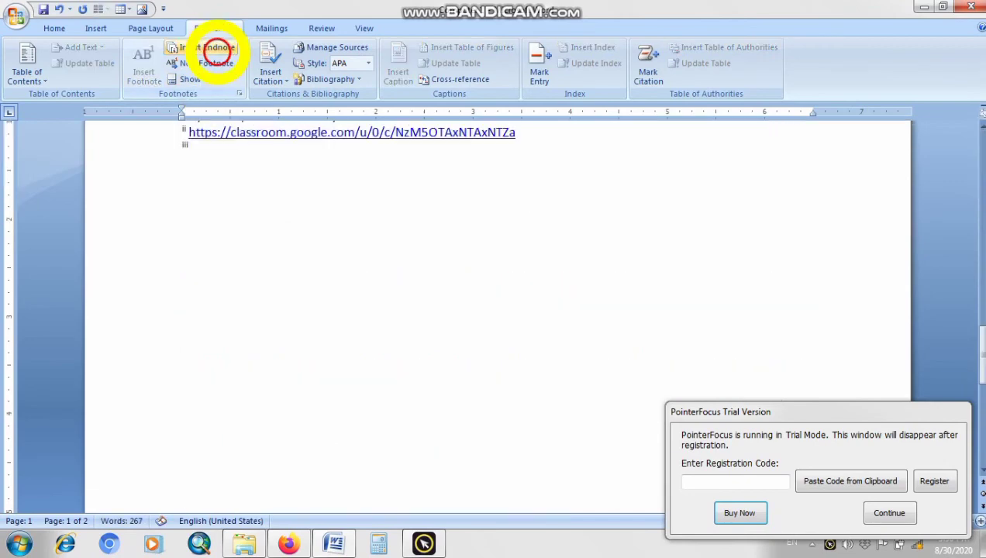
Step: Examine the new endnote's reference mark on page 1 and its entry on page 2, and move the trial window out of the way
{"action": "scroll", "coordinate": [258, 257], "scroll_direction": "up", "scroll_amount": 5}
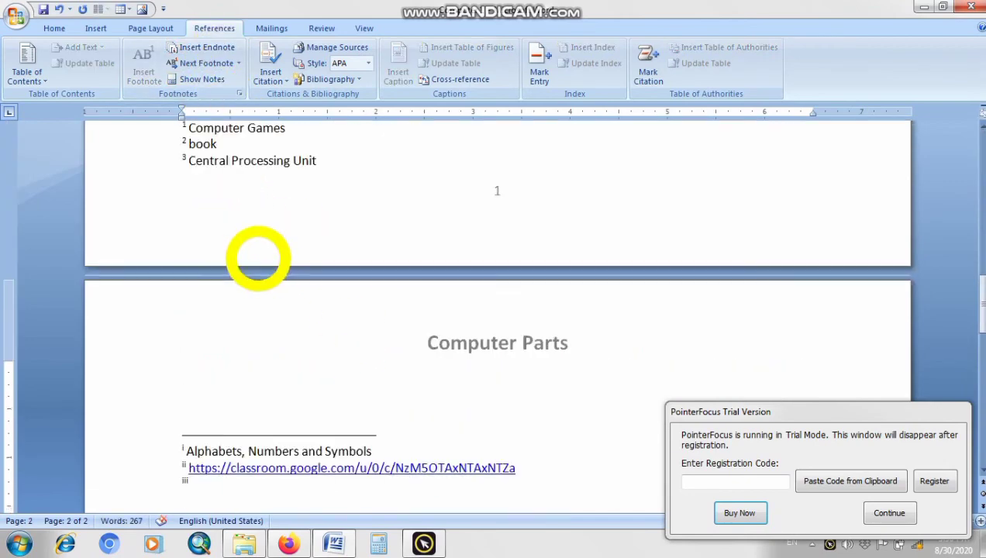
{"action": "scroll", "coordinate": [258, 264], "scroll_direction": "up", "scroll_amount": 12}
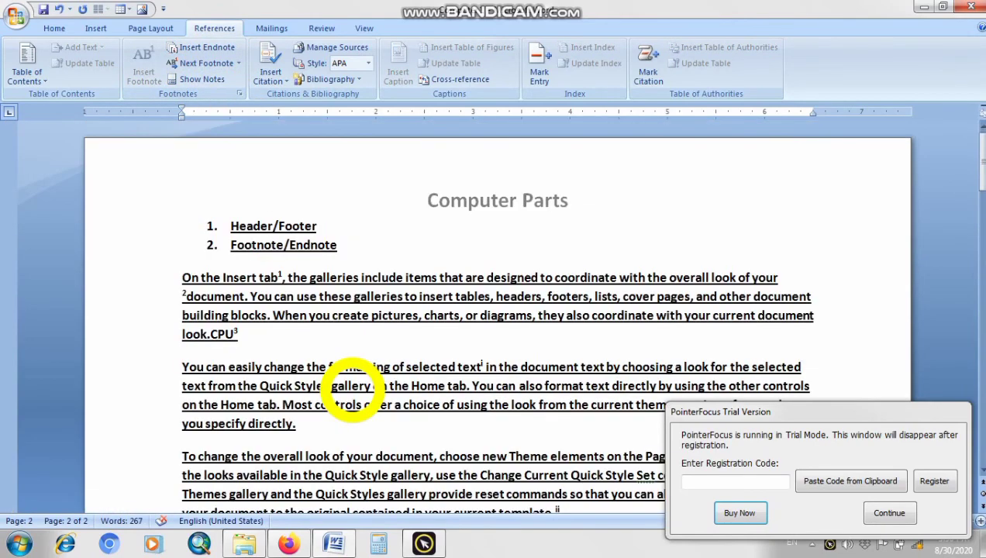
{"action": "scroll", "coordinate": [353, 391], "scroll_direction": "down", "scroll_amount": 3}
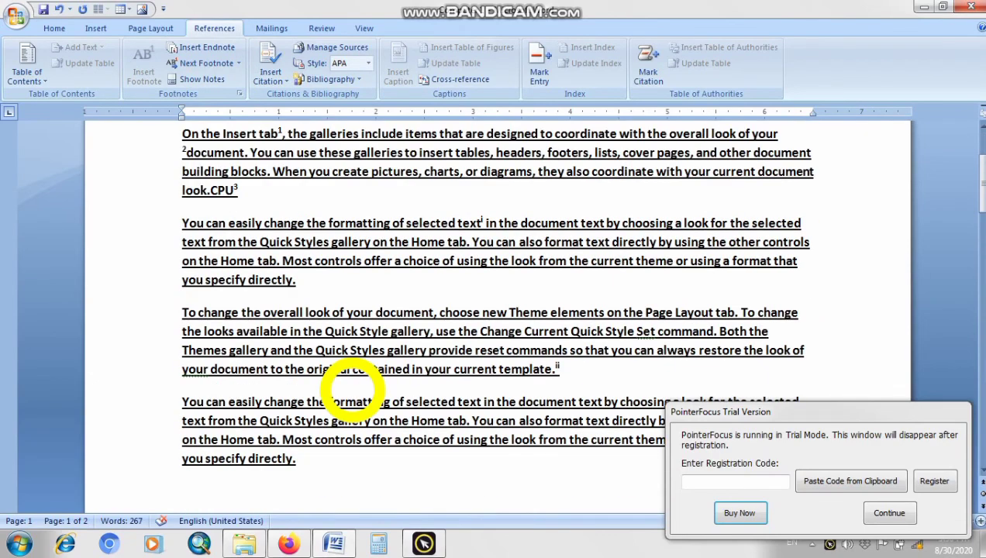
{"action": "scroll", "coordinate": [353, 389], "scroll_direction": "down", "scroll_amount": 3}
{"action": "scroll", "coordinate": [353, 390], "scroll_direction": "down", "scroll_amount": 9}
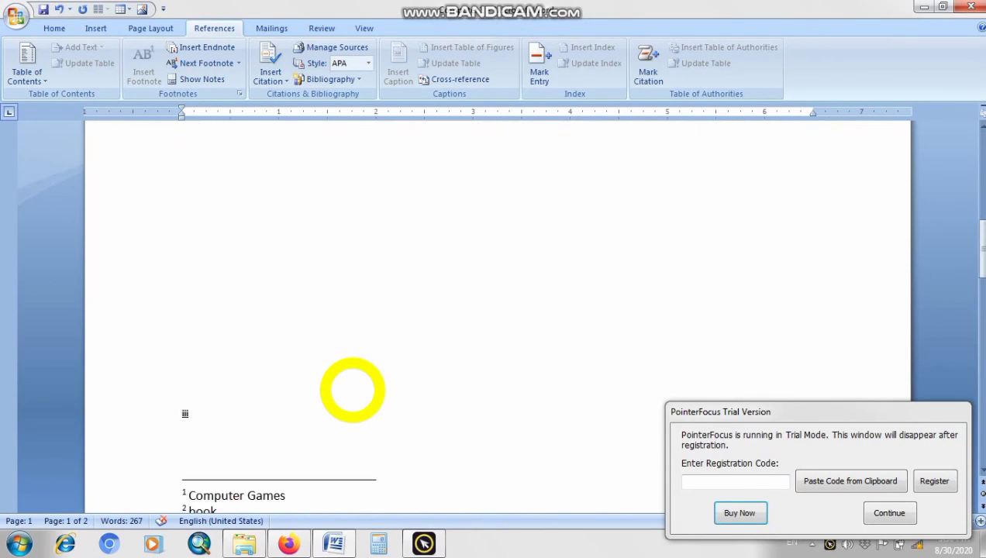
{"action": "scroll", "coordinate": [353, 390], "scroll_direction": "down", "scroll_amount": 5}
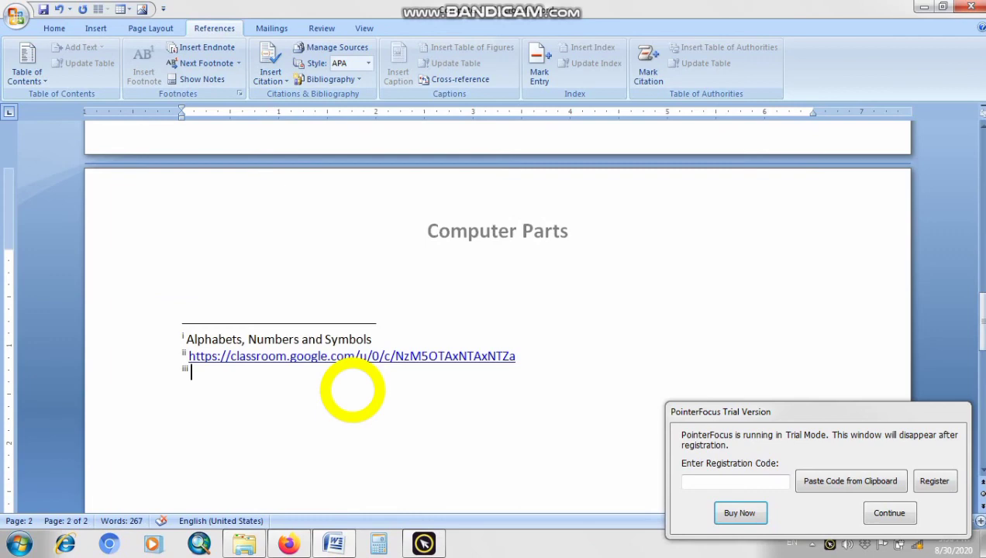
{"action": "left_click", "coordinate": [979, 143]}
{"action": "left_click", "coordinate": [977, 143]}
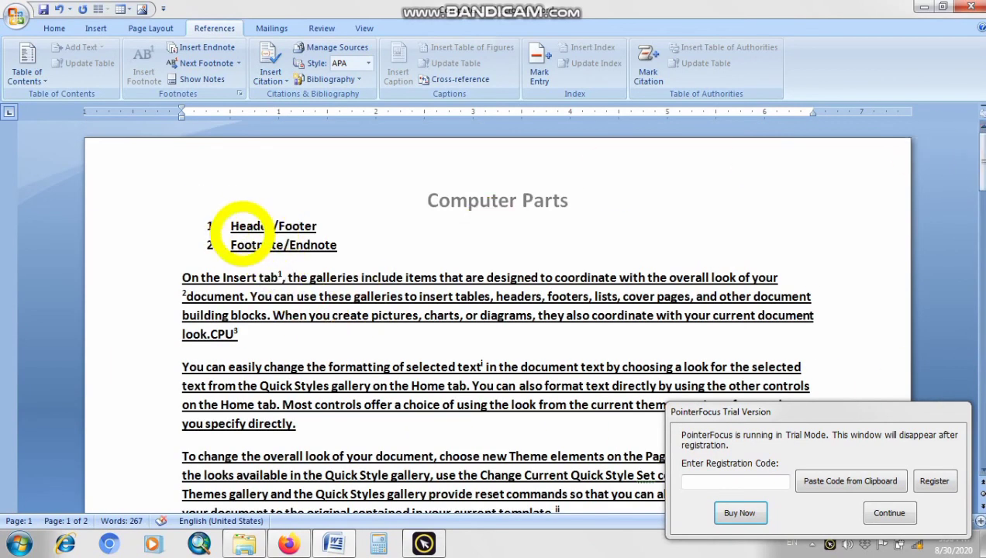
{"action": "left_click_drag", "start_coordinate": [851, 412], "coordinate": [704, 555]}
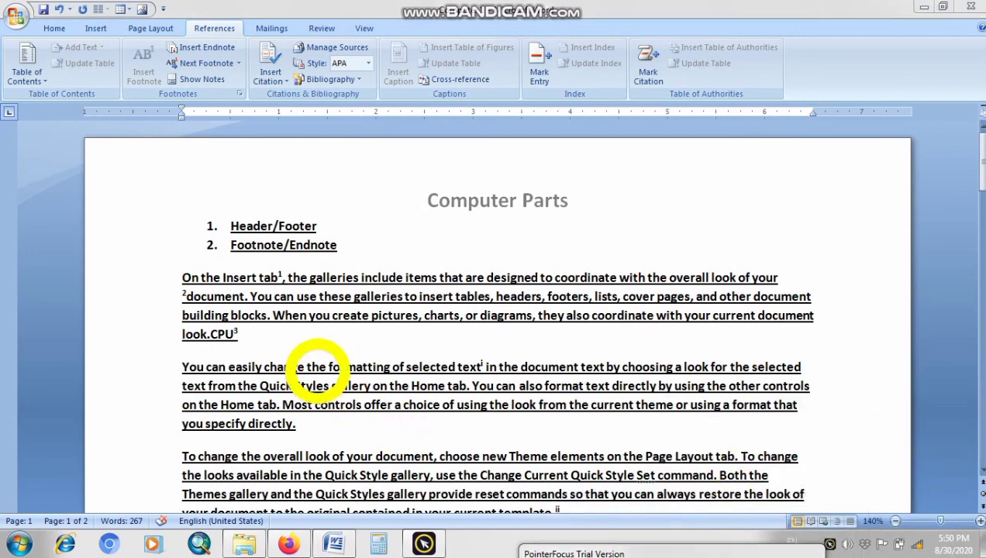